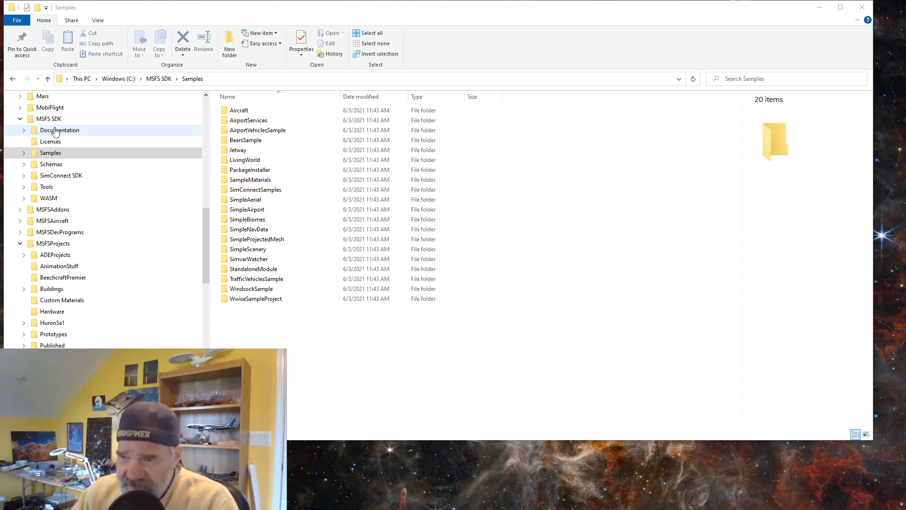
# Examine the SDK program files in the bin folder inside MSFS SDK's Tools folder.
pyautogui.click(24, 188)
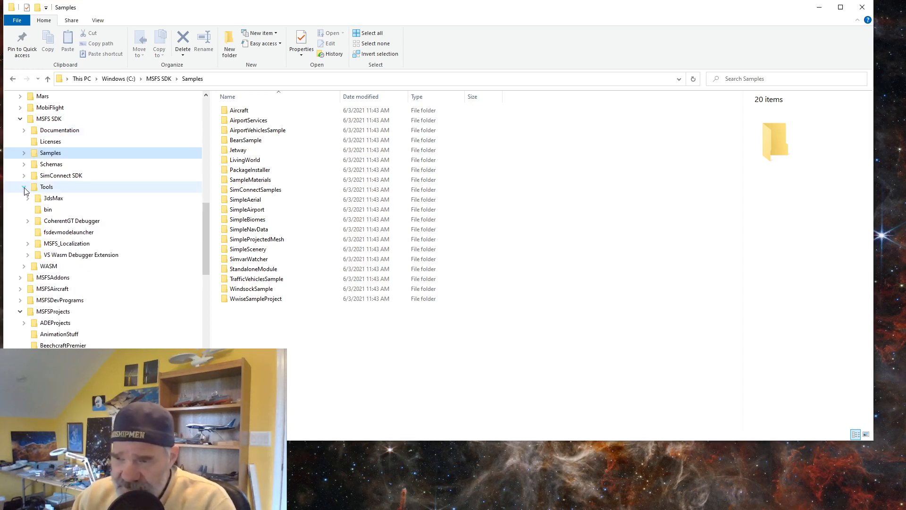
pyautogui.click(48, 210)
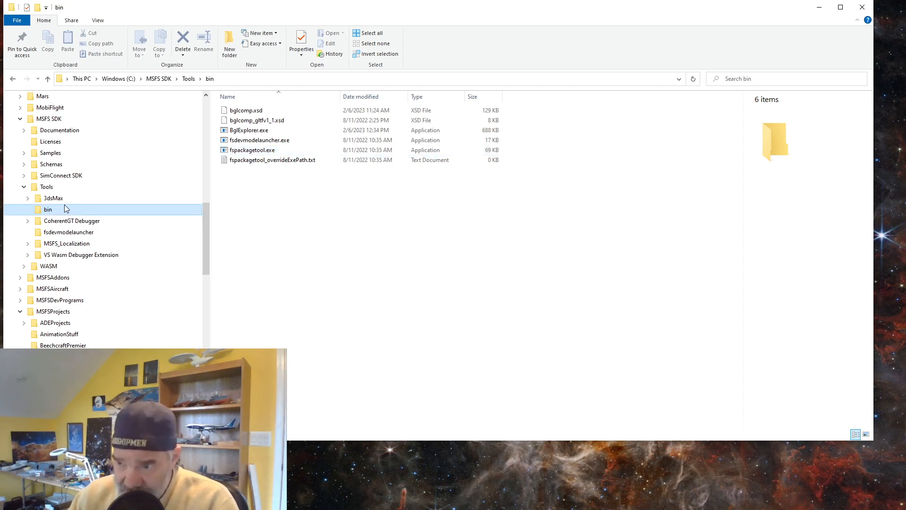
pyautogui.click(24, 187)
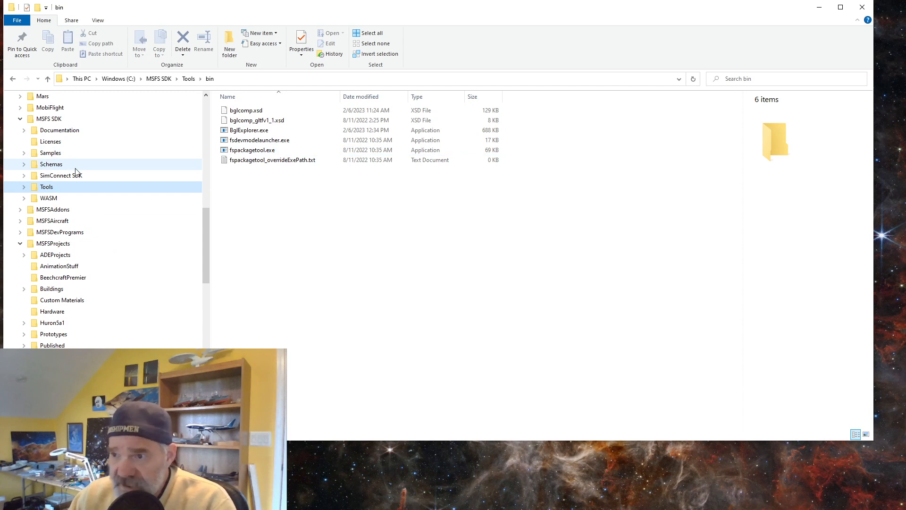
# Examine the sample project folders in the MSFS SDK's Samples folder.
pyautogui.click(23, 153)
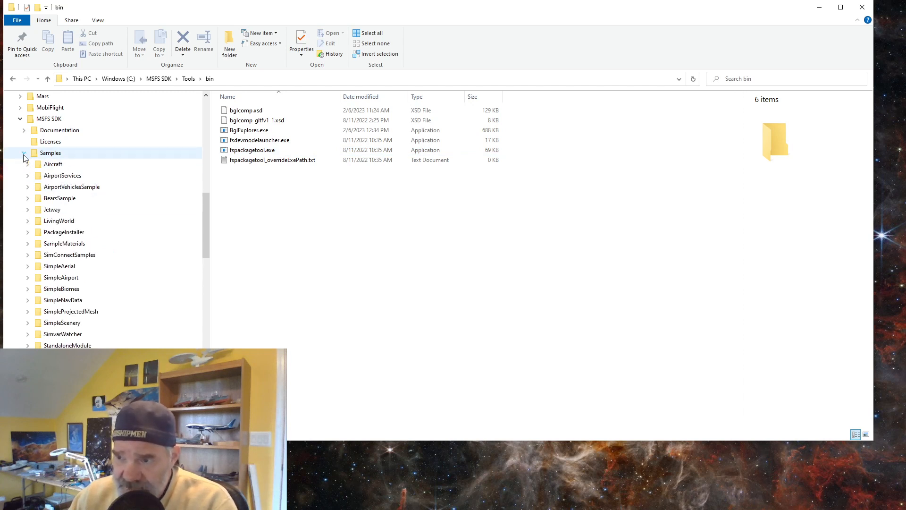
pyautogui.click(45, 153)
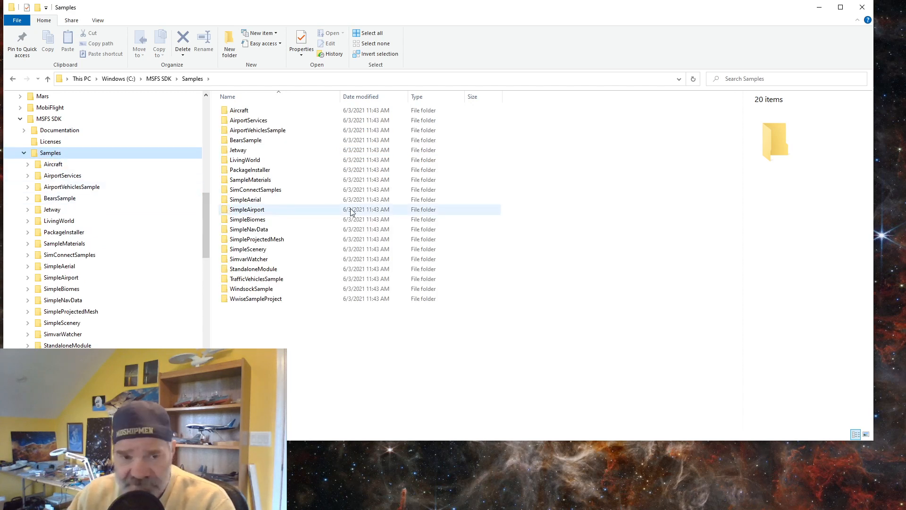
pyautogui.moveTo(351, 212)
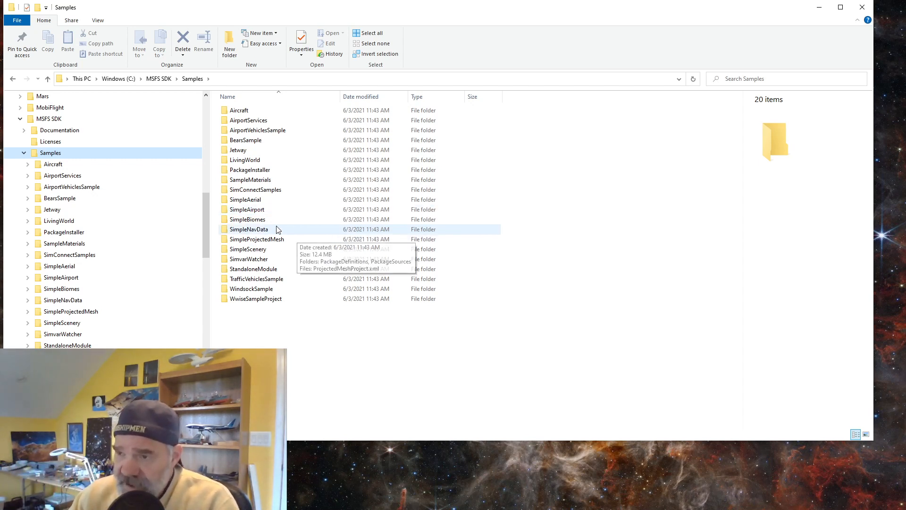
pyautogui.scroll(-5, 158, 229)
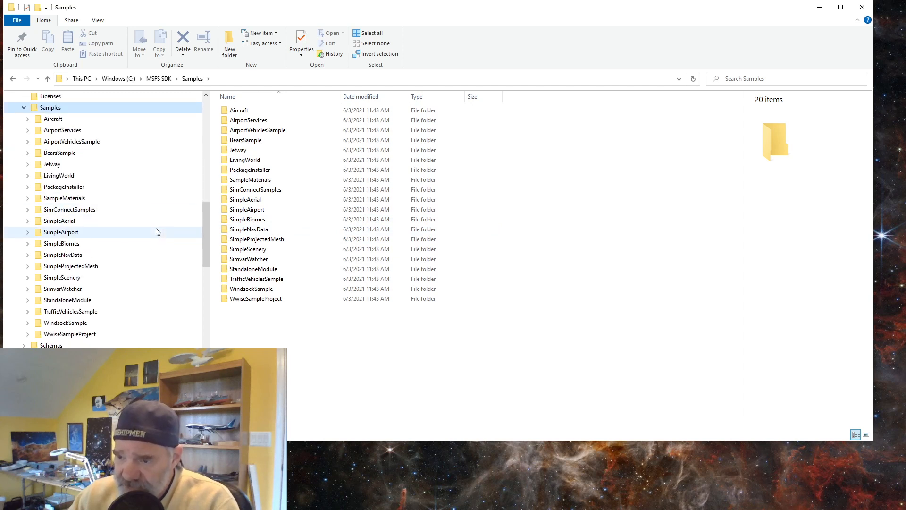
# Browse the SceneryProjects folder and its parent MSFSProjects folder, ending in the Huron5a1 project folder.
pyautogui.scroll(-1, 142, 264)
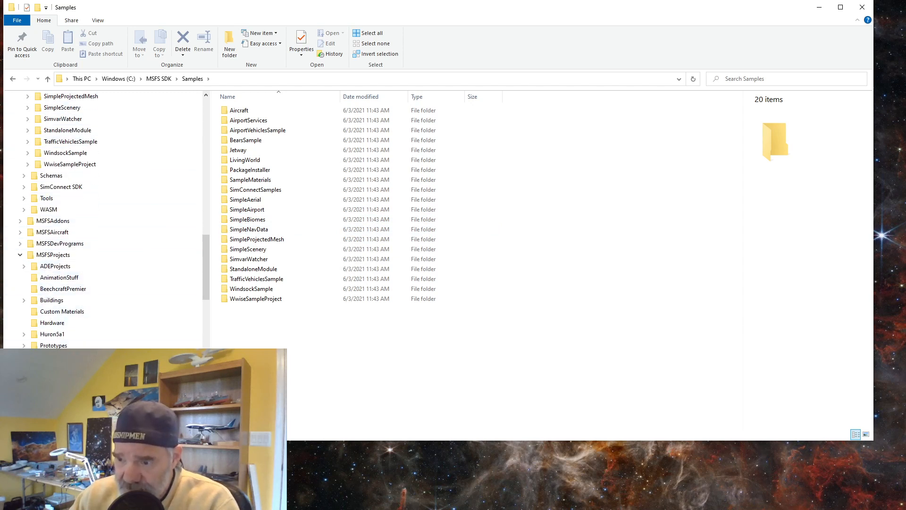
pyautogui.click(61, 357)
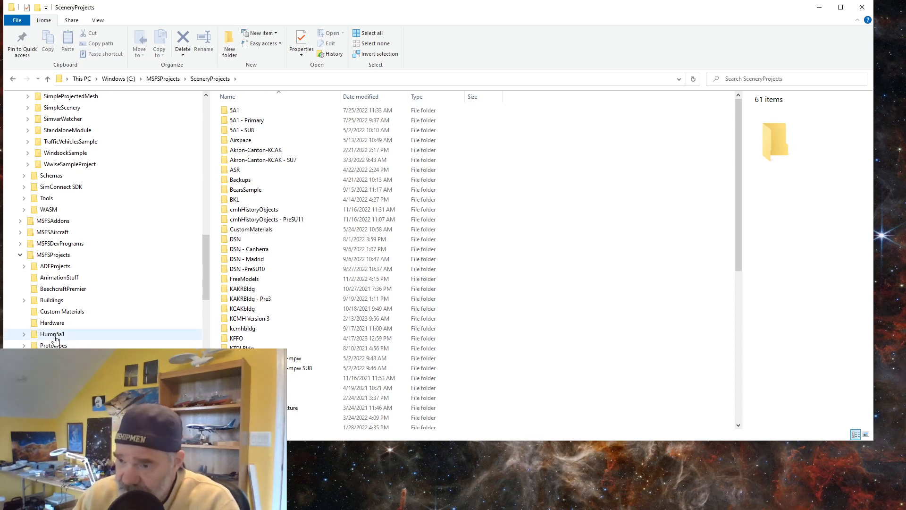
pyautogui.click(54, 255)
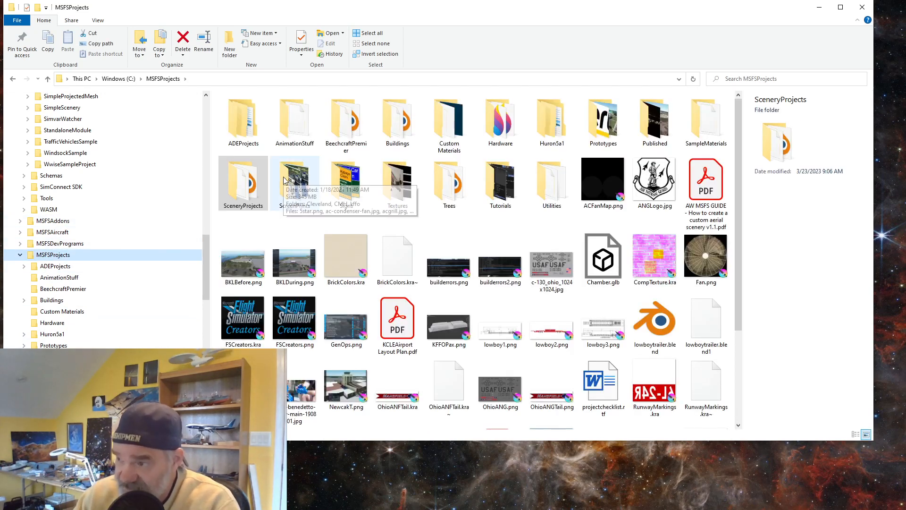
pyautogui.doubleClick(551, 128)
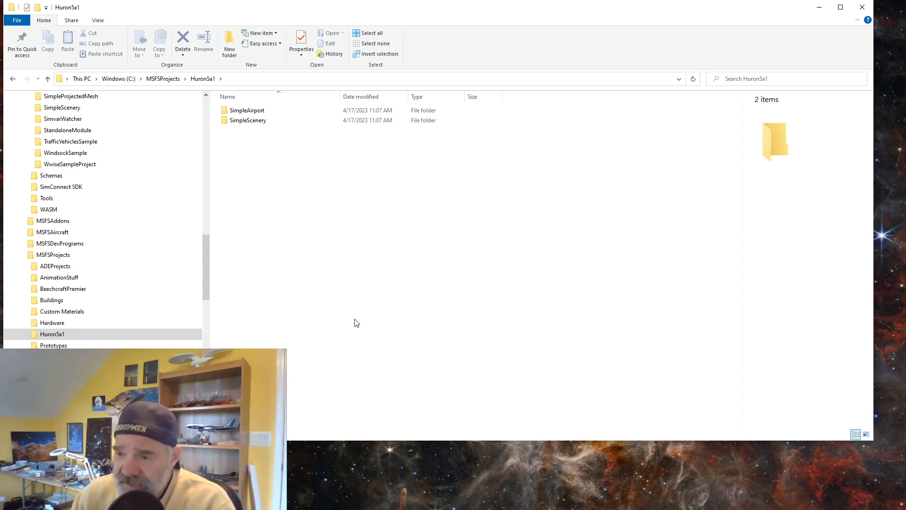
# Check the existing 5A1 project folders in SceneryProjects and return to the Huron5a1 folder in MSFSProjects.
pyautogui.click(60, 357)
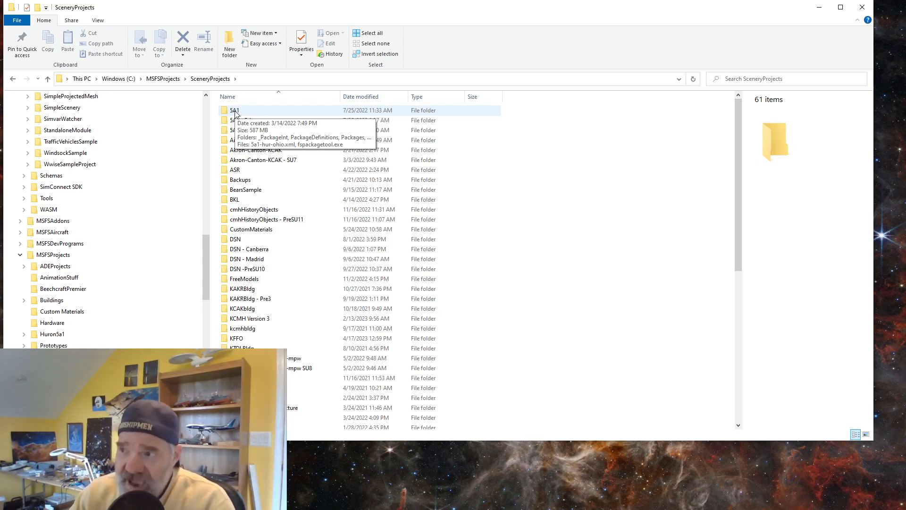
pyautogui.moveTo(242, 125)
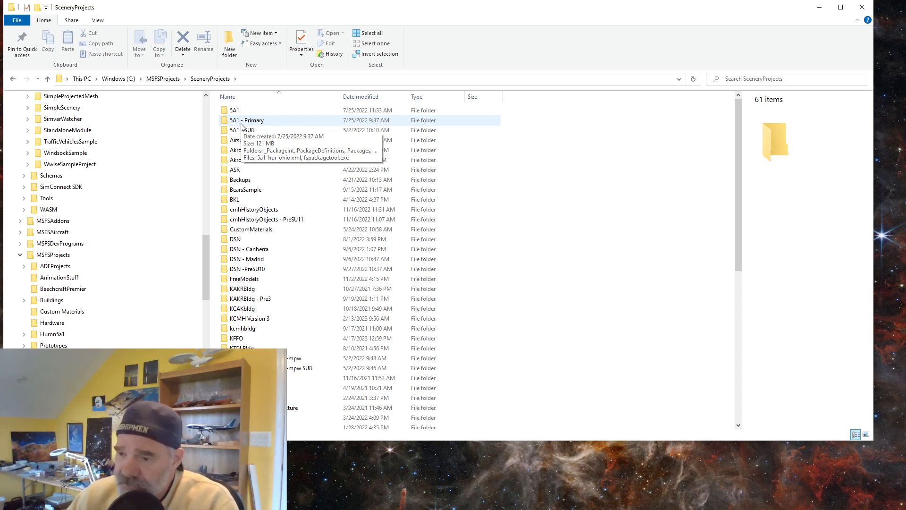
pyautogui.click(53, 335)
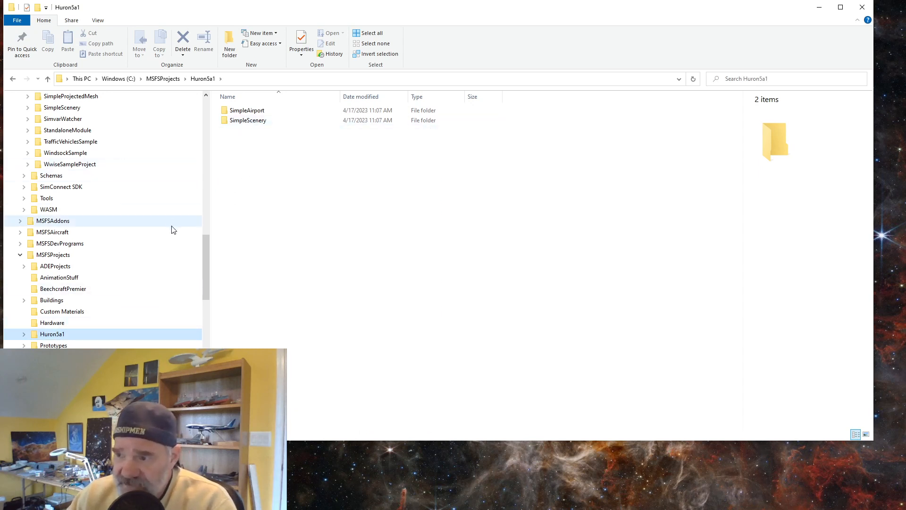
pyautogui.scroll(1, 207, 260)
pyautogui.moveTo(208, 259); pyautogui.dragTo(210, 217)
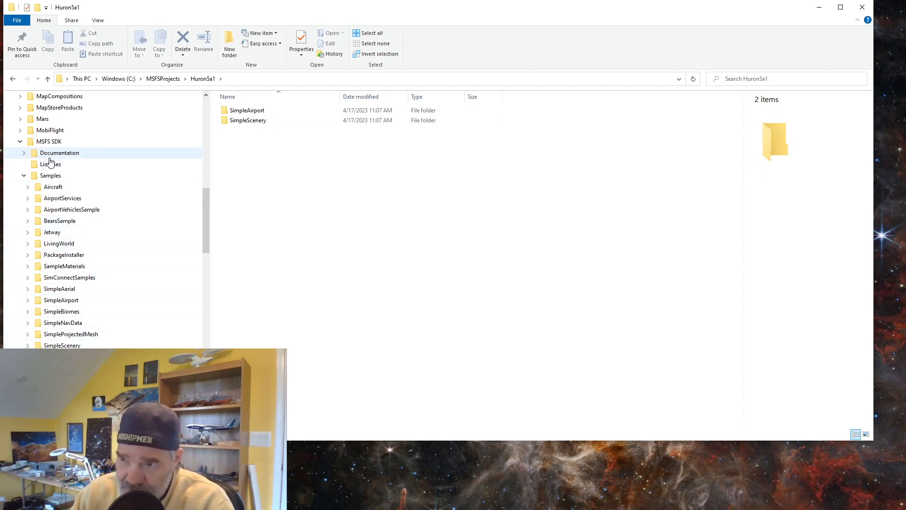
pyautogui.scroll(-7, 132, 309)
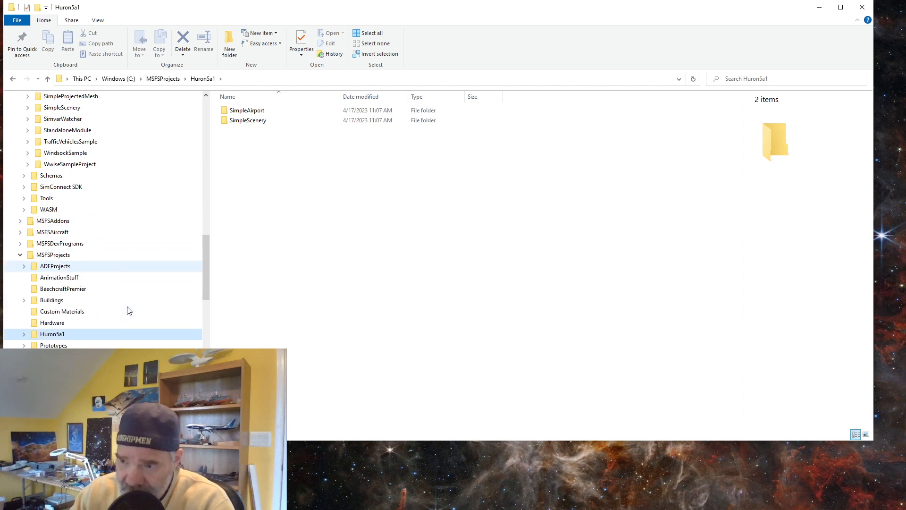
# Rename the SimpleScenery folder in Huron5a1 as Hur5a1SimpleScenery.
pyautogui.moveTo(248, 124)
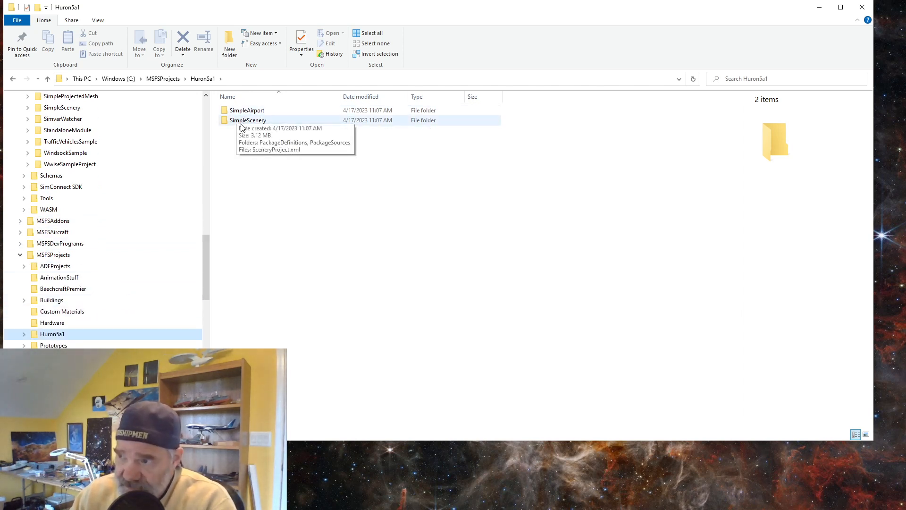
pyautogui.click(247, 122)
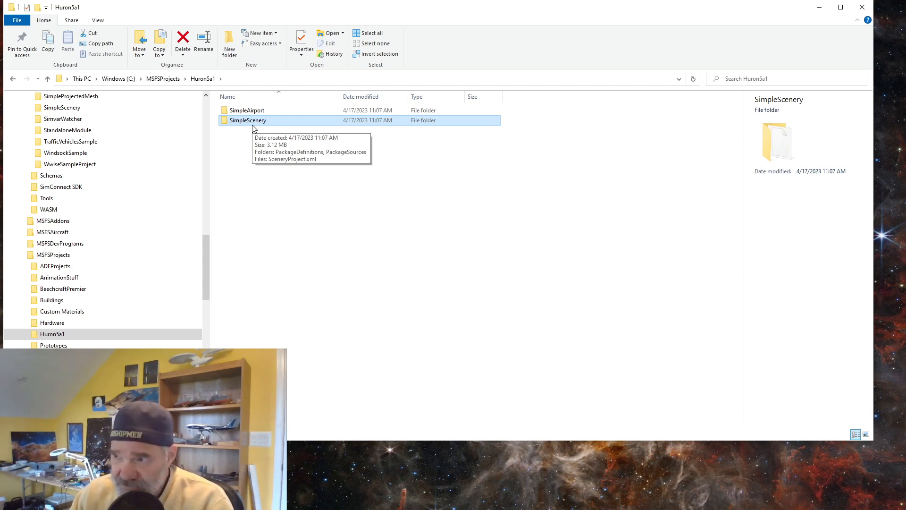
pyautogui.moveTo(254, 115)
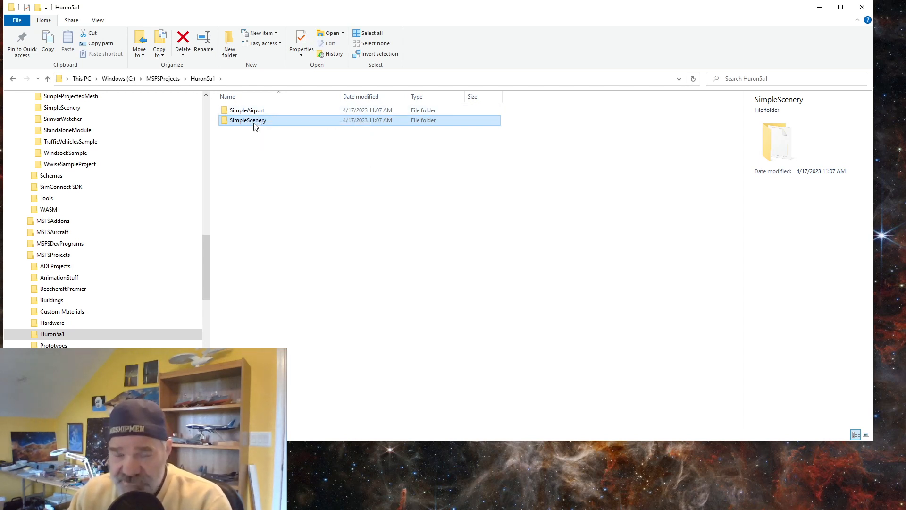
pyautogui.doubleClick(254, 122)
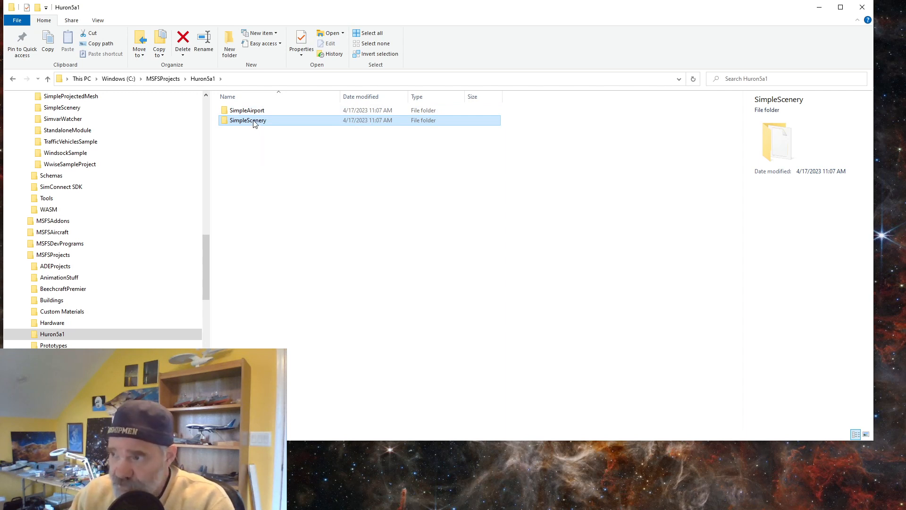
pyautogui.click(203, 79)
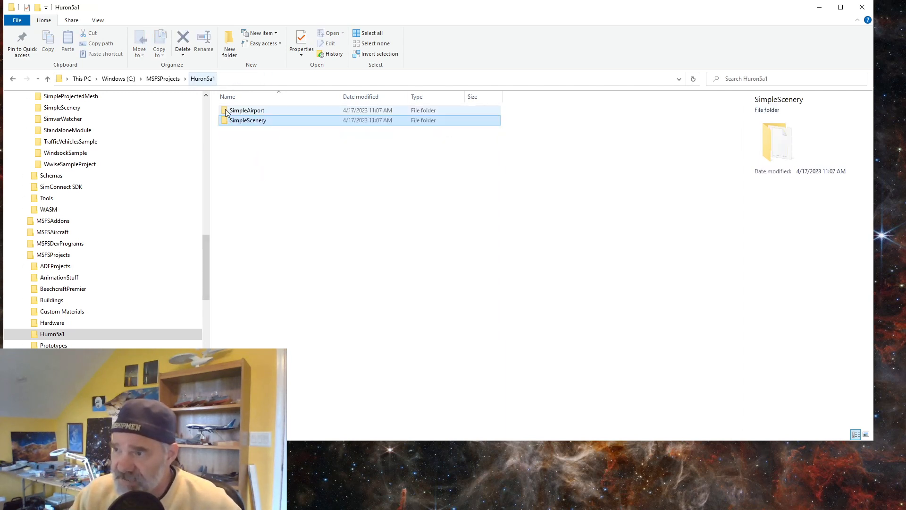
pyautogui.click(246, 122)
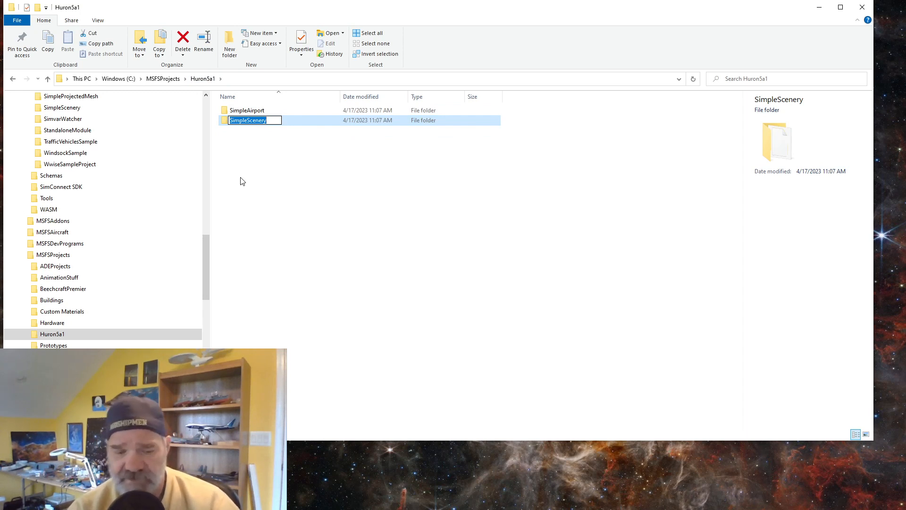
pyautogui.write('Hur')
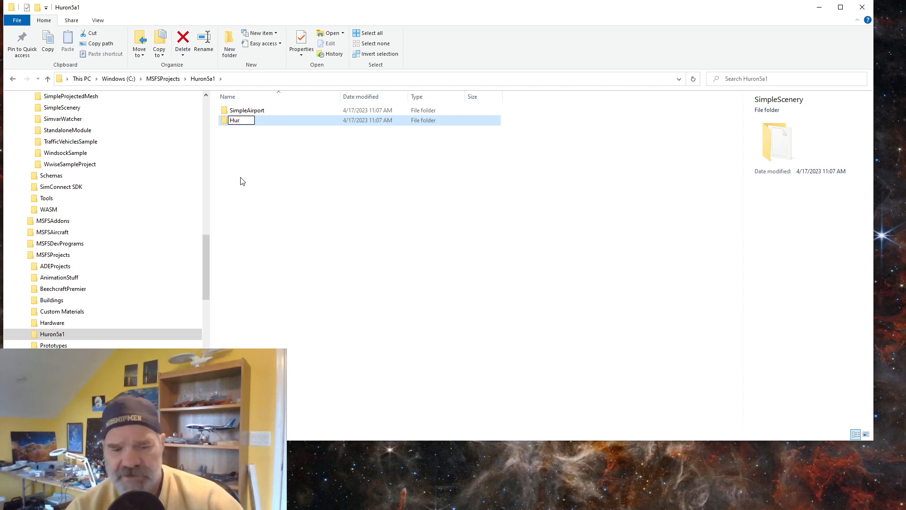
pyautogui.write('5a1')
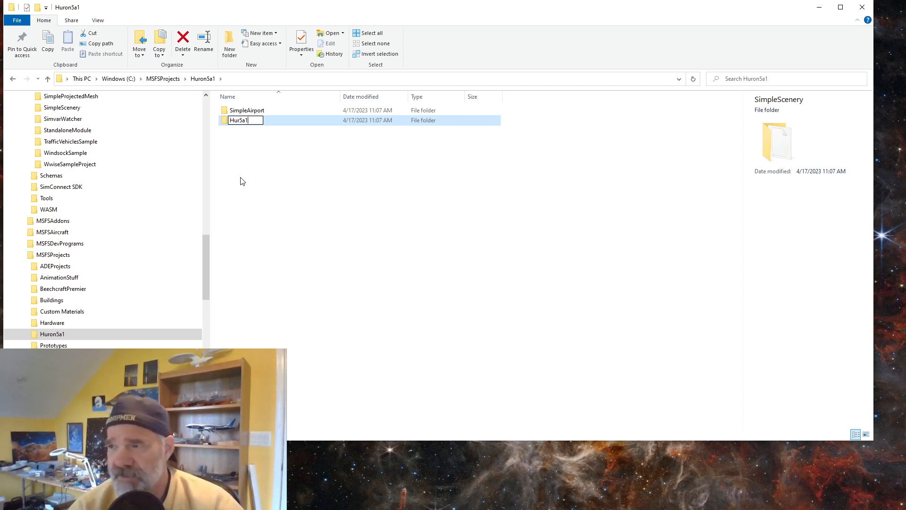
pyautogui.write('S')
pyautogui.press('BackSpace')
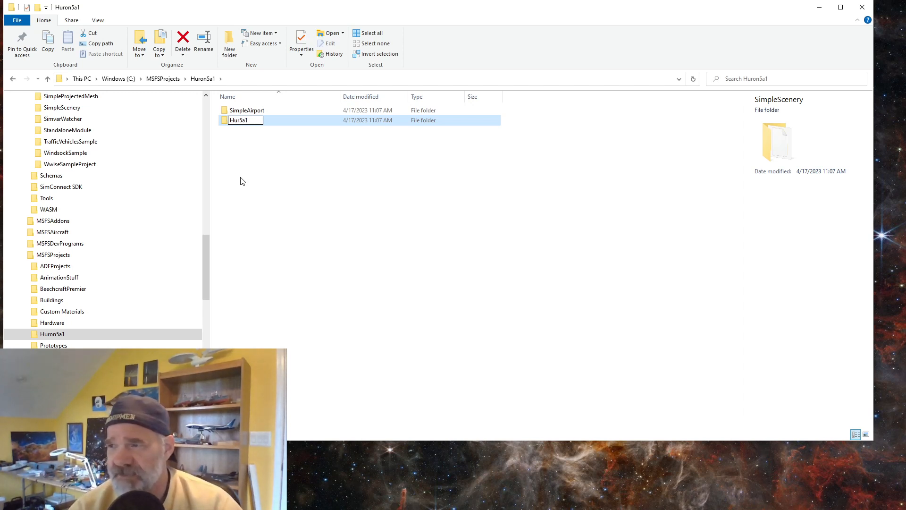
pyautogui.write('Simpl')
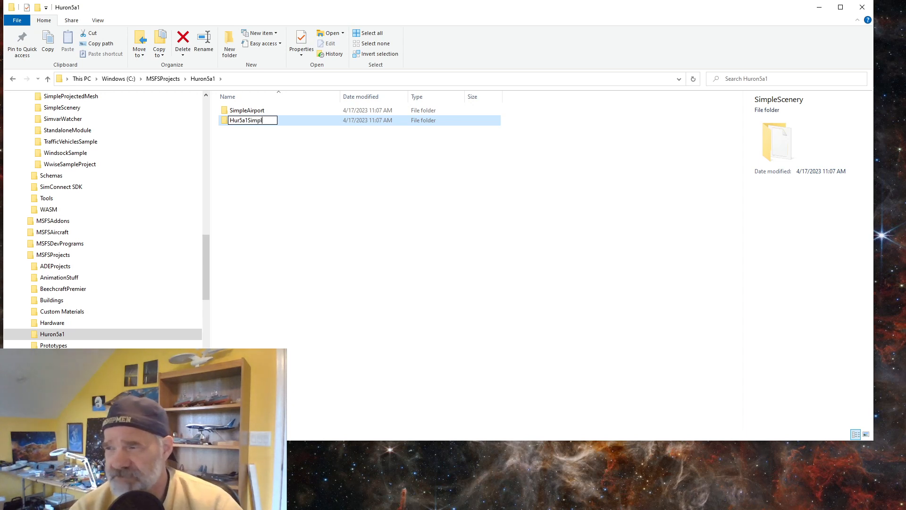
pyautogui.write('eSceSe')
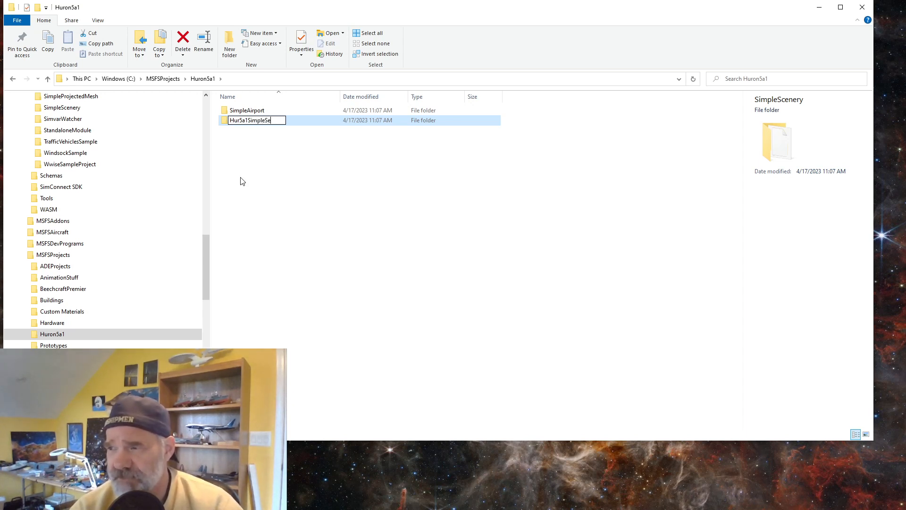
pyautogui.write('n')
pyautogui.press('BackSpace')
pyautogui.press('BackSpace')
pyautogui.write('cen')
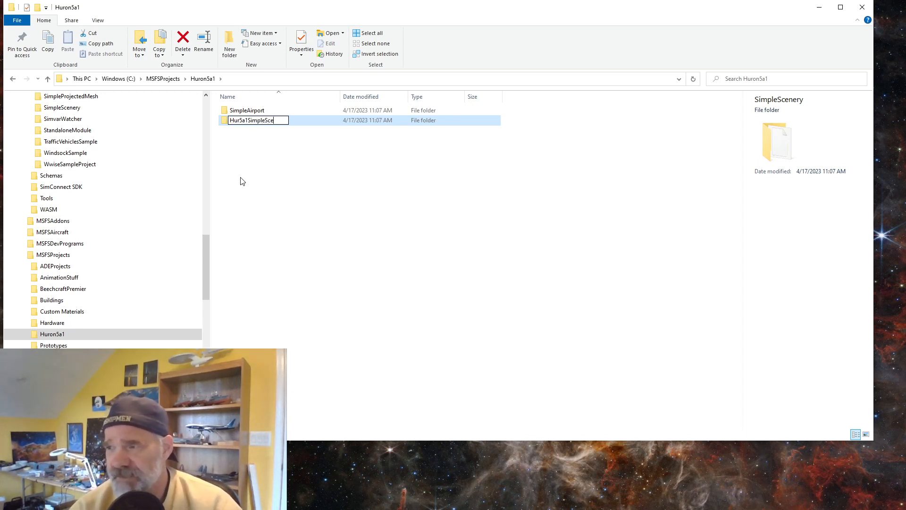
pyautogui.write('ery')
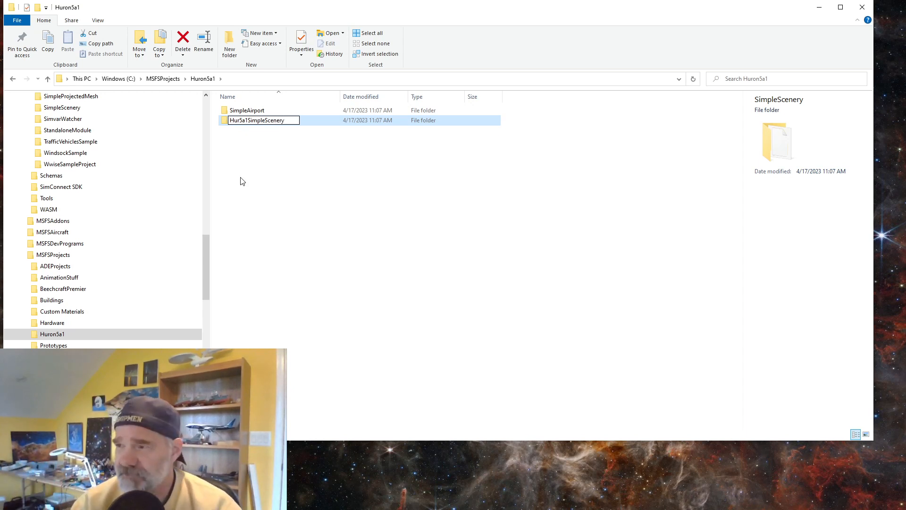
pyautogui.press('Return')
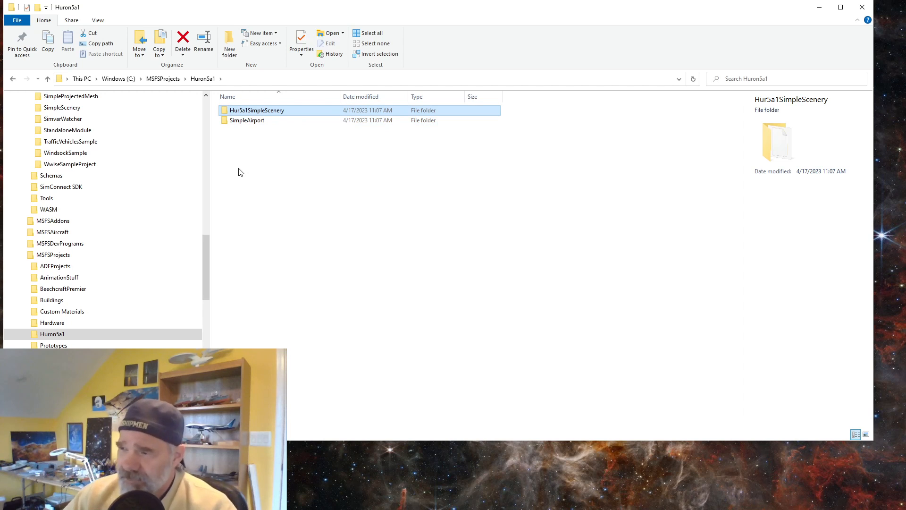
# Rename the SimpleAirport folder in Huron5a1 as Hur5a1SimpleAirport.
pyautogui.click(246, 124)
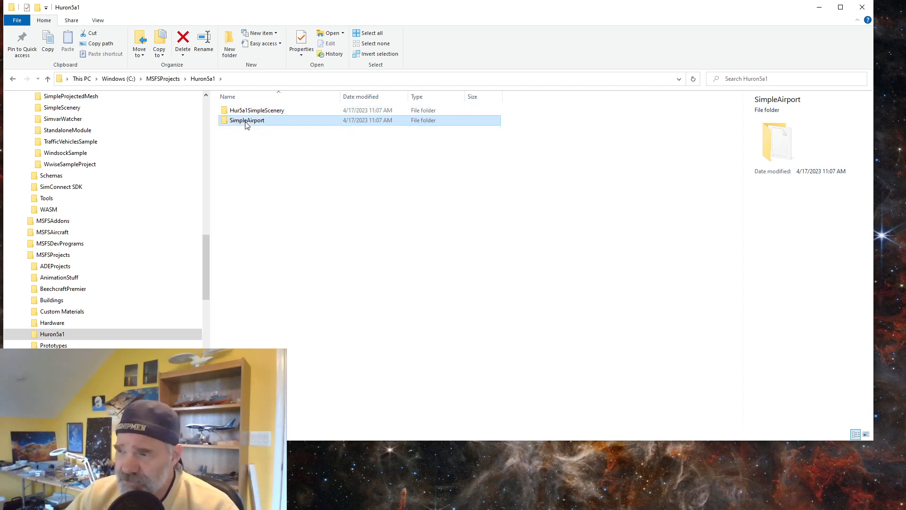
pyautogui.click(247, 123)
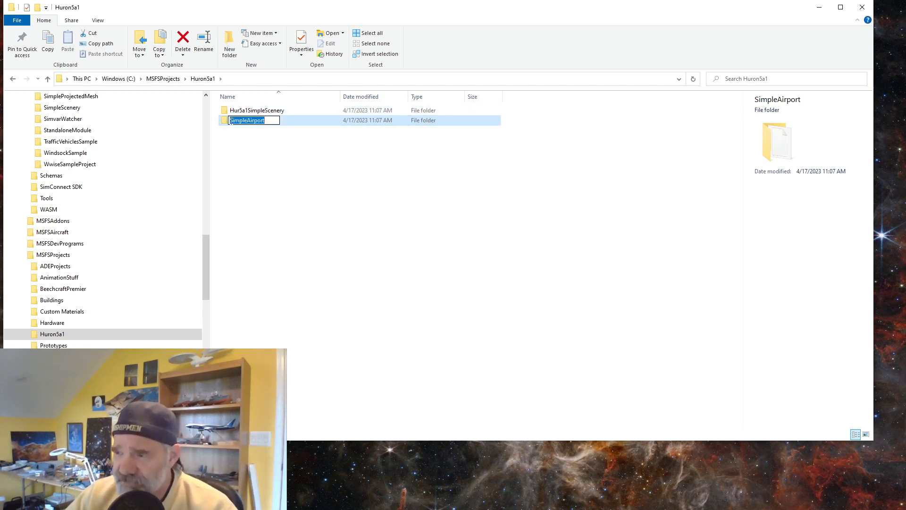
pyautogui.click(237, 121)
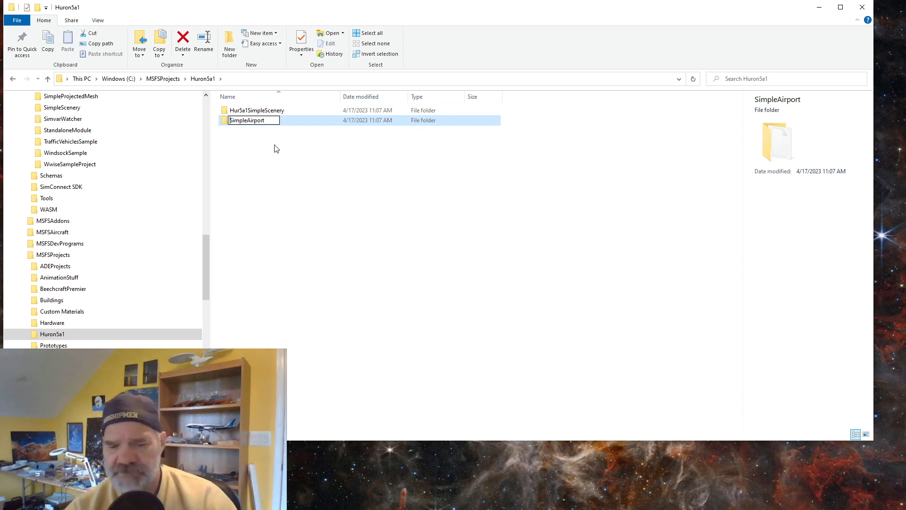
pyautogui.write('Hur5')
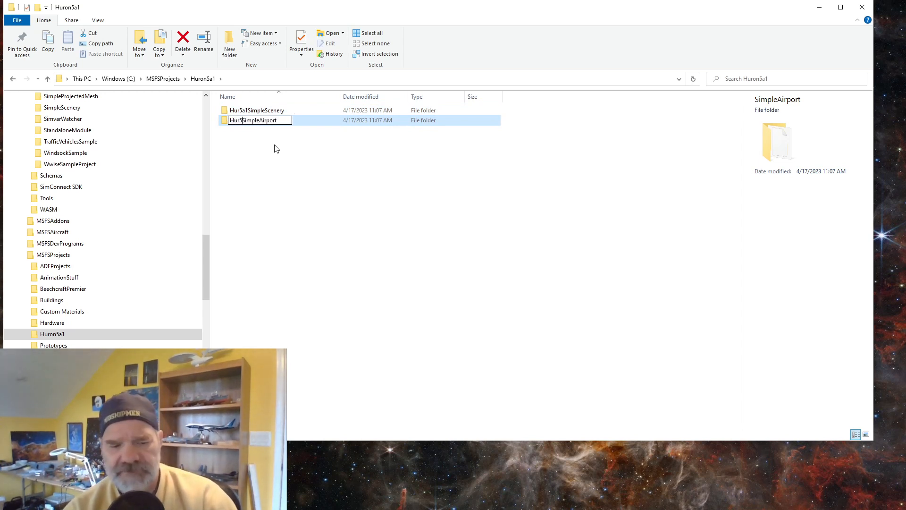
pyautogui.write('a1')
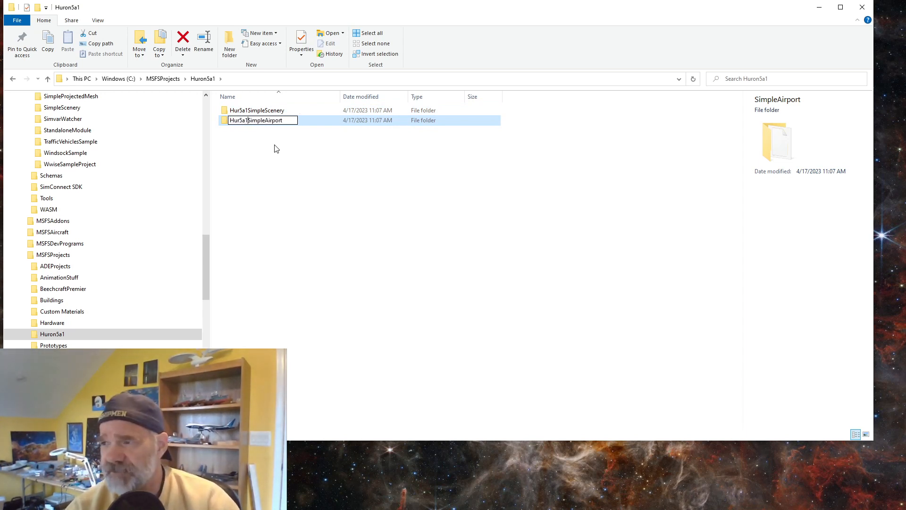
pyautogui.press('Return')
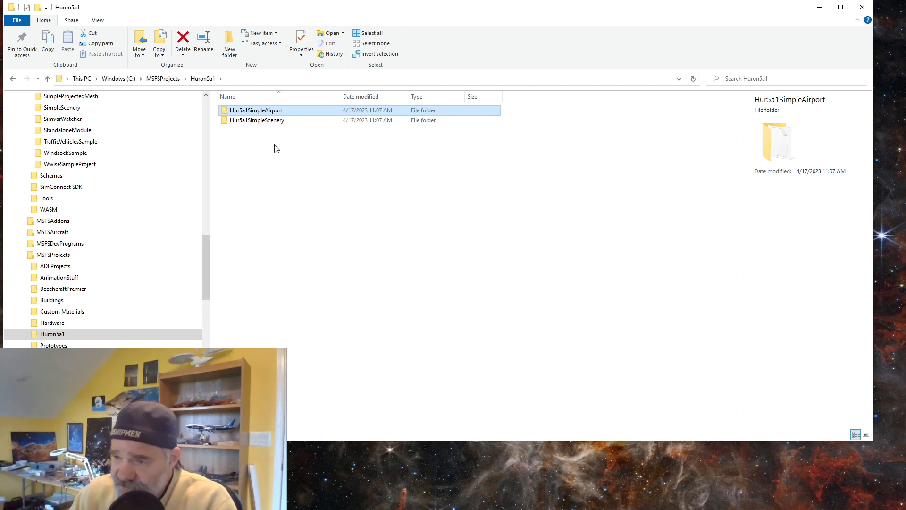
# Expand the Huron5a1 folder in the folder tree and open its Hur5a1SimpleScenery subfolder.
pyautogui.click(24, 335)
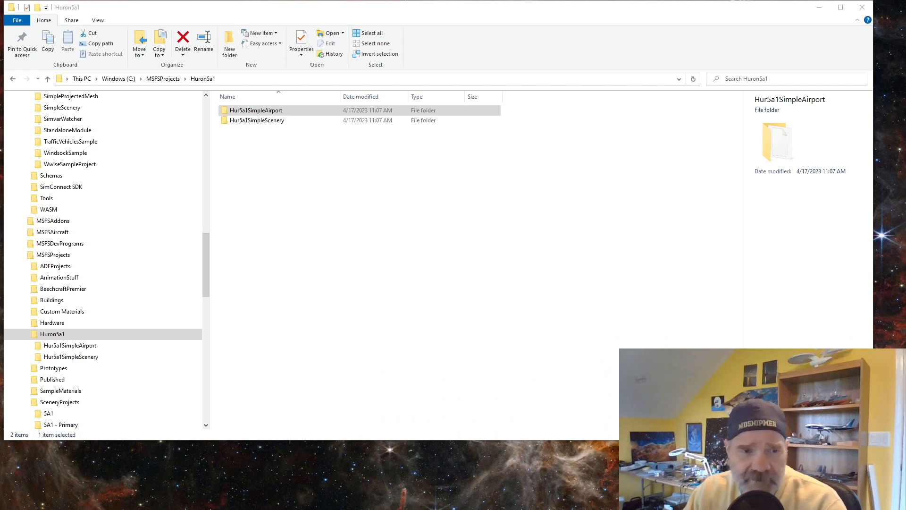
pyautogui.click(214, 18)
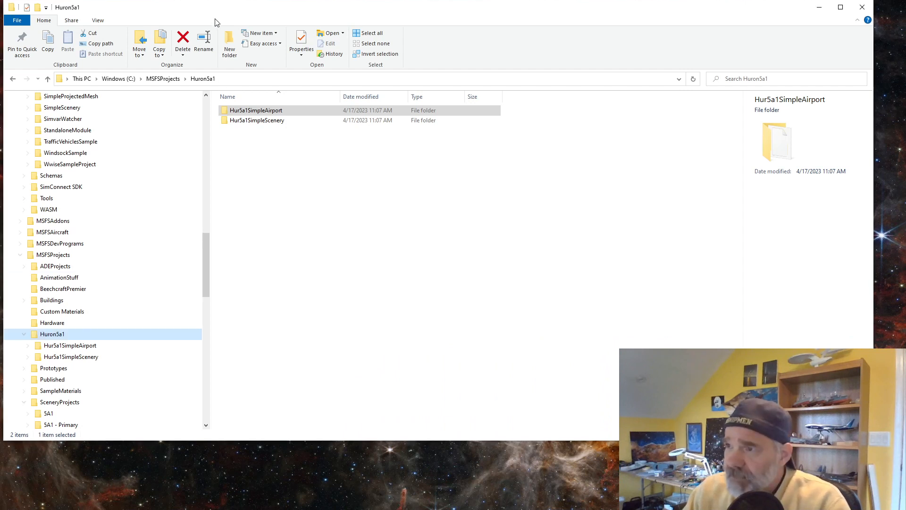
pyautogui.click(60, 359)
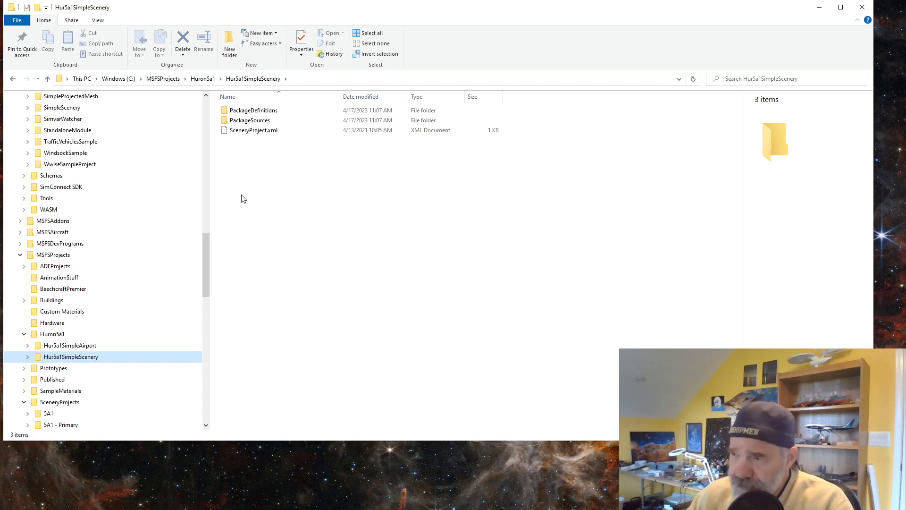
pyautogui.click(263, 136)
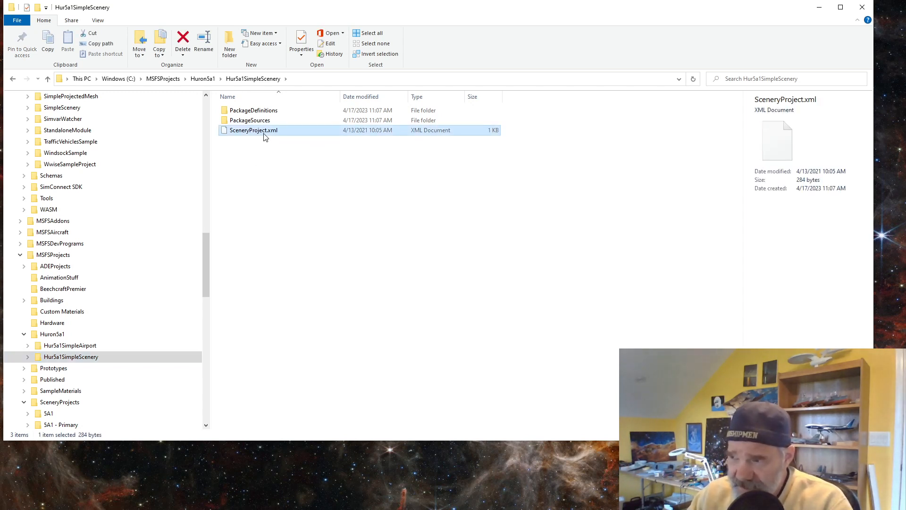
pyautogui.doubleClick(267, 134)
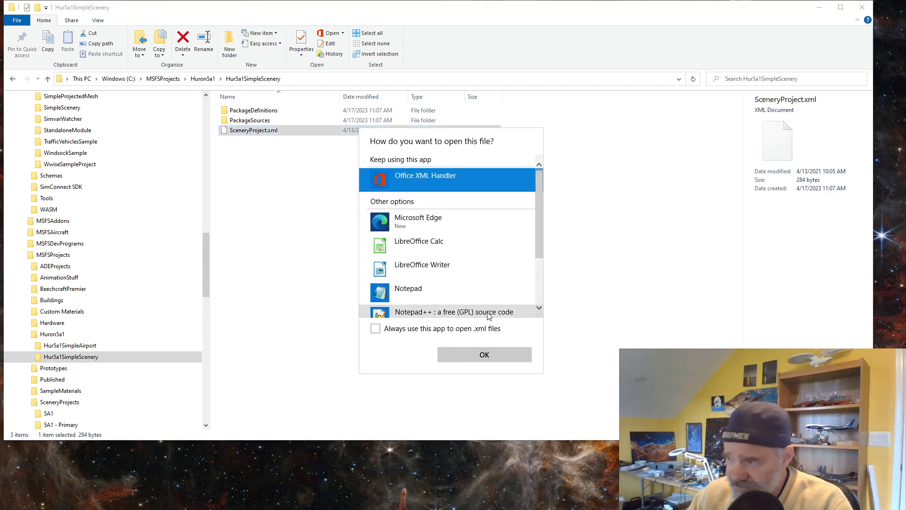
pyautogui.press('Escape')
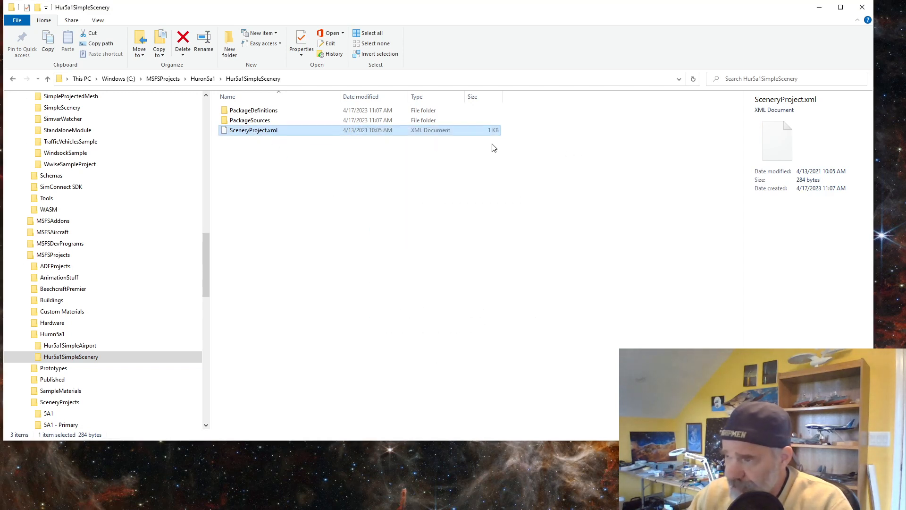
# Rename the SceneryProject.xml file in the Hur5a1SimpleScenery folder as Hur5a1SimpleScenery.xml.
pyautogui.click(264, 131)
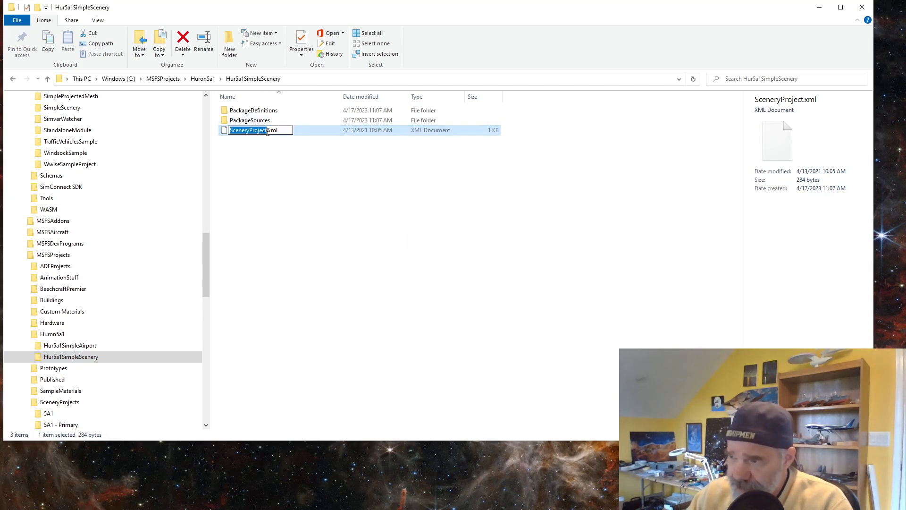
pyautogui.moveTo(264, 133); pyautogui.dragTo(196, 128)
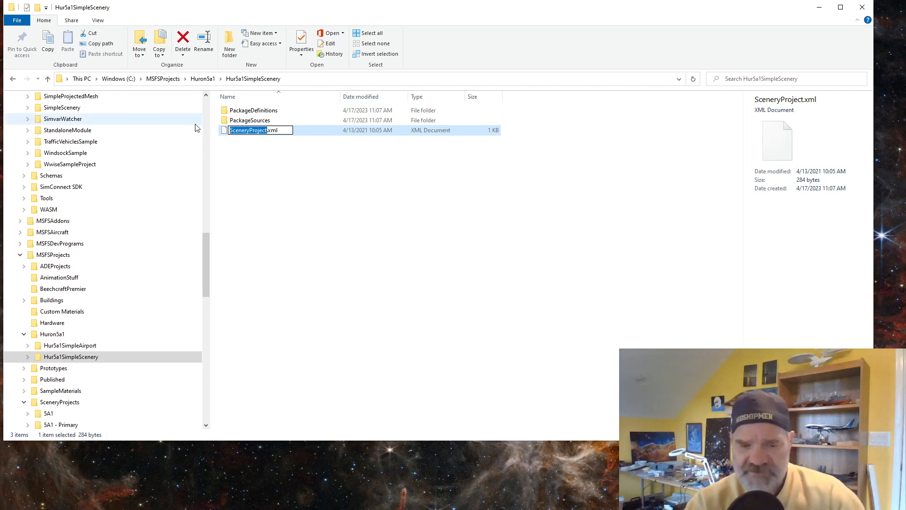
pyautogui.write('Hur')
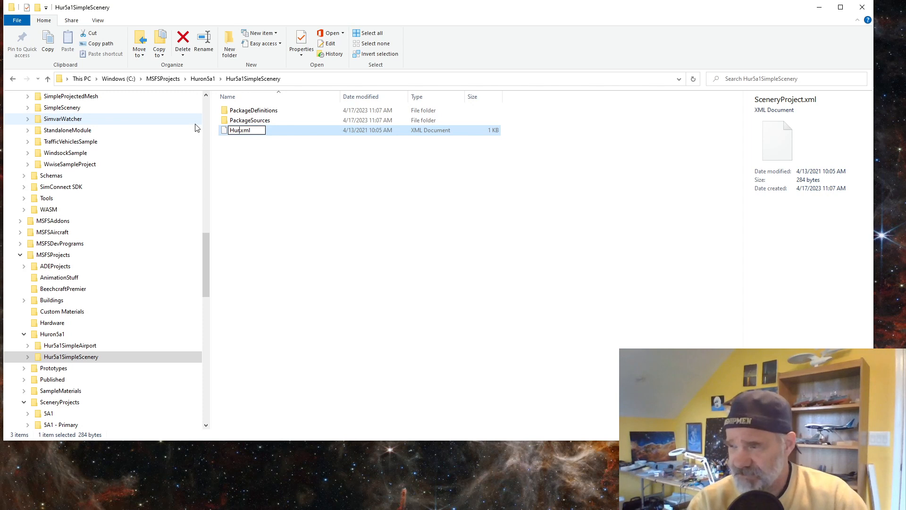
pyautogui.write('5a1')
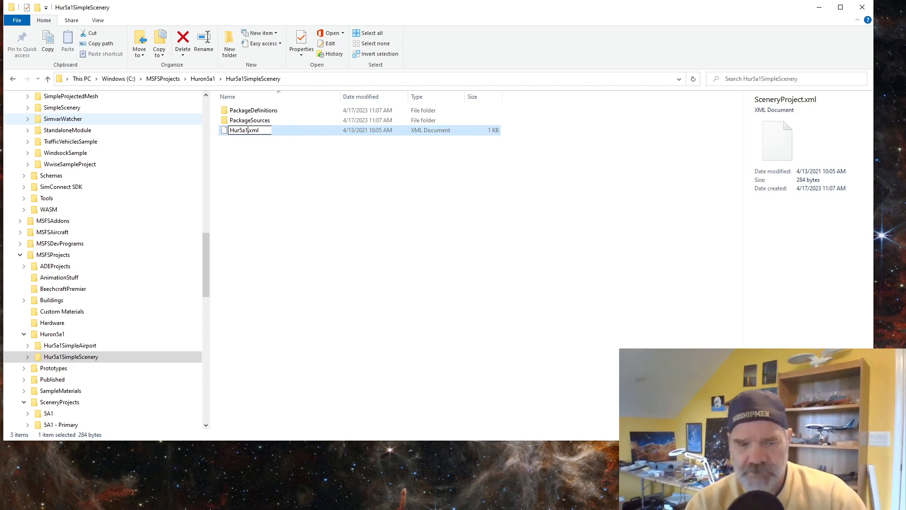
pyautogui.write('Simple')
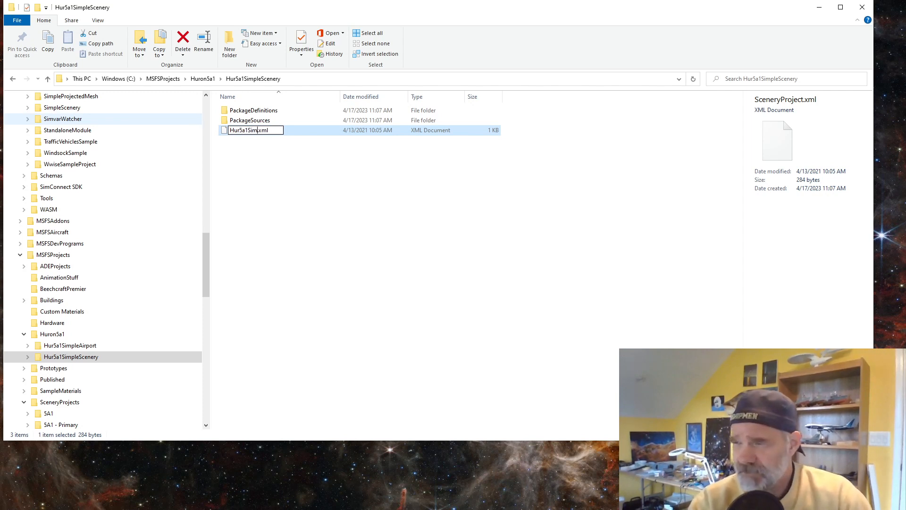
pyautogui.write('Scenery')
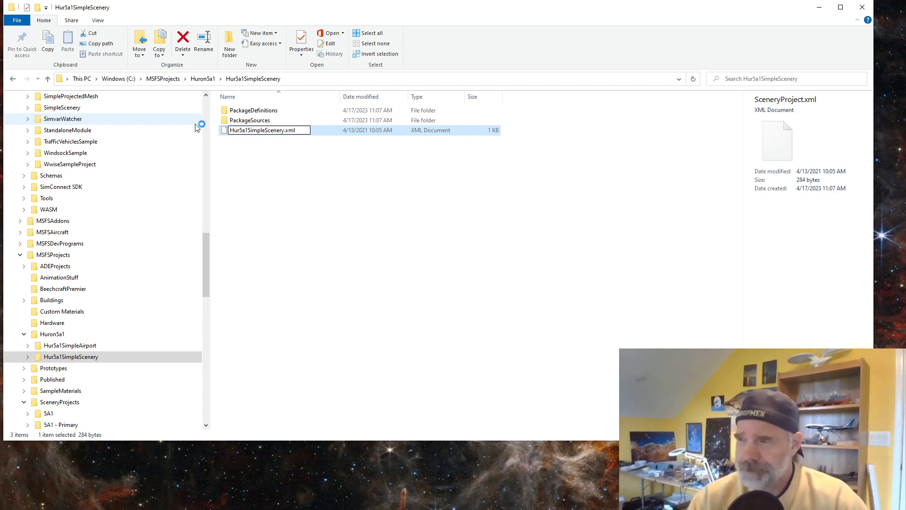
pyautogui.press('Return')
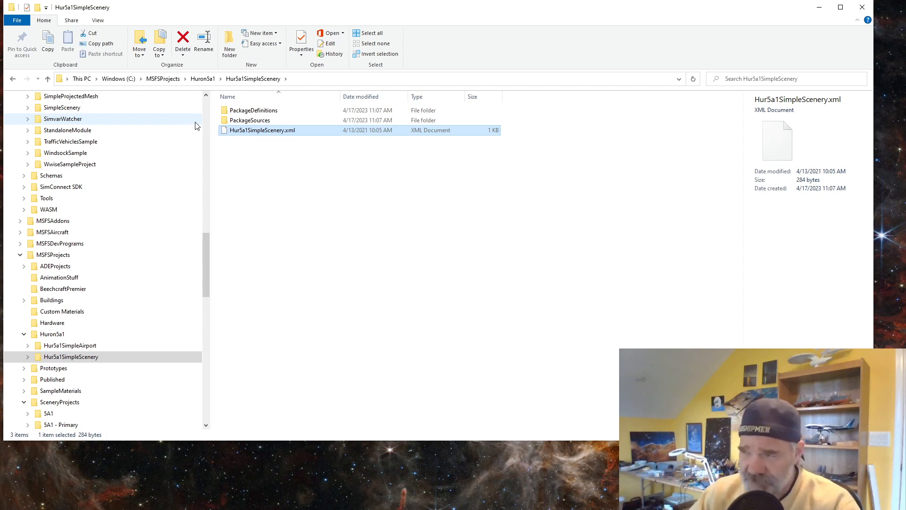
# Open Hur5a1SimpleScenery.xml in Notepad++ and bring its window fully into view.
pyautogui.rightClick(252, 135)
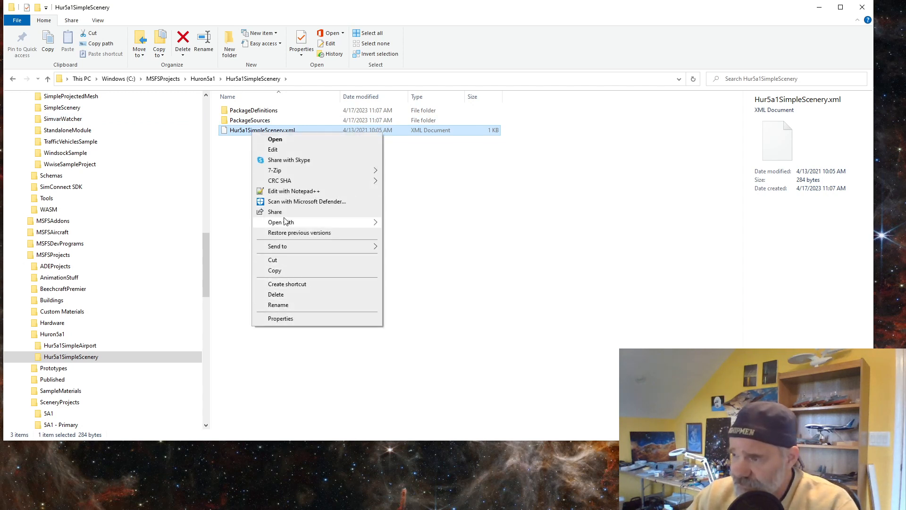
pyautogui.moveTo(287, 223)
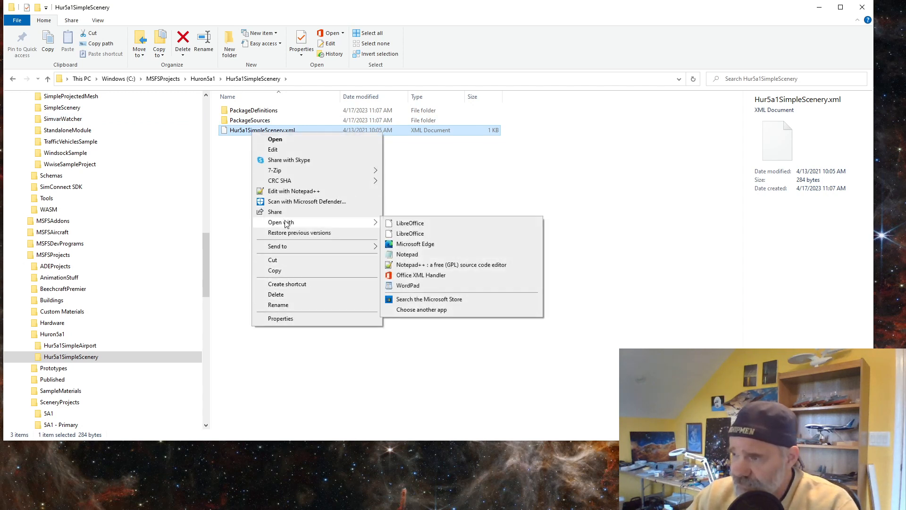
pyautogui.click(425, 265)
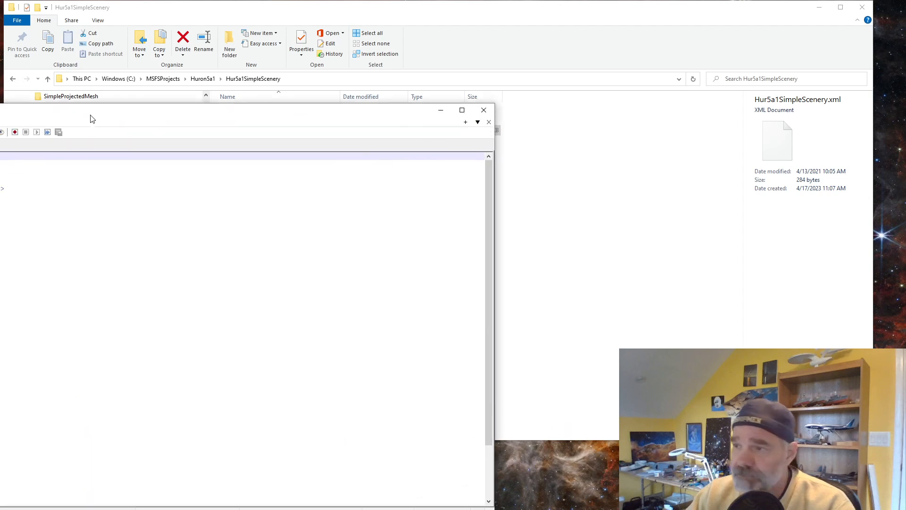
pyautogui.moveTo(430, 43); pyautogui.dragTo(432, 52)
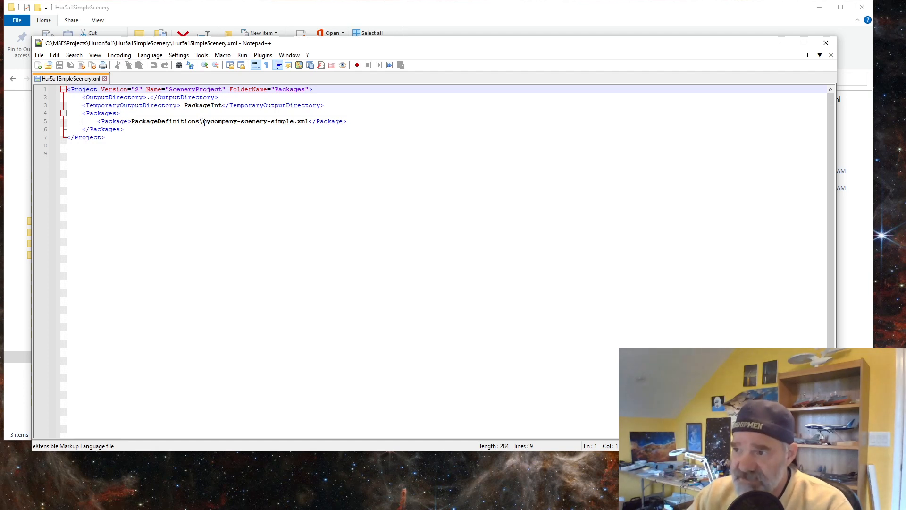
# Change the Package entry's file to PackageDefinitions\hur5a1SimpleScenery.xml, save the XML file and close Notepad++.
pyautogui.moveTo(204, 123); pyautogui.dragTo(294, 122)
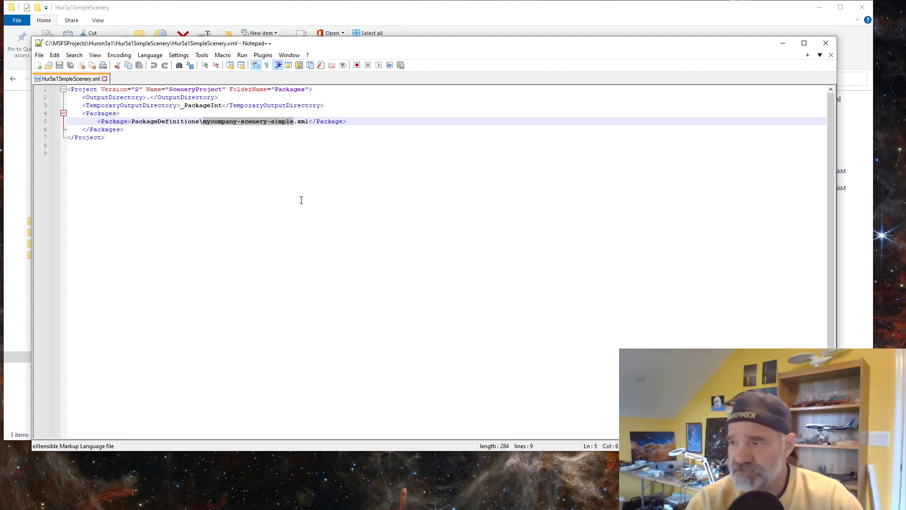
pyautogui.write('hur')
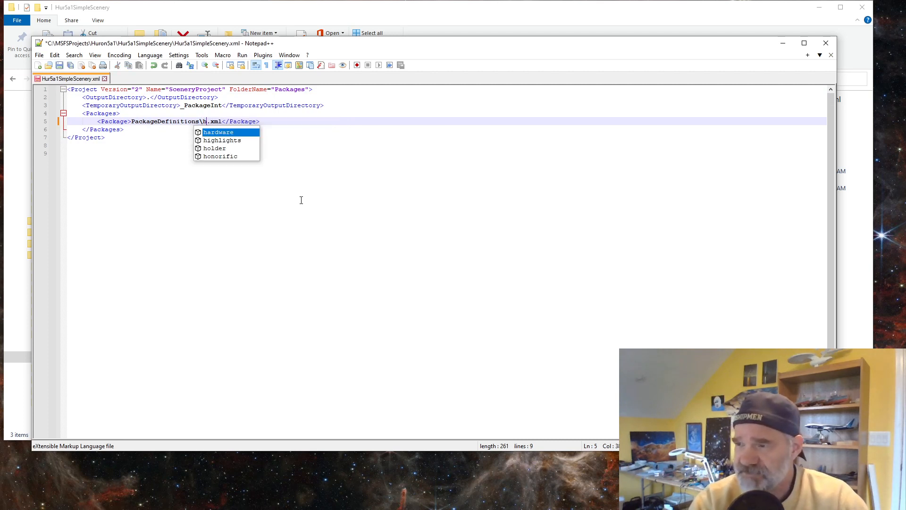
pyautogui.write('5a1')
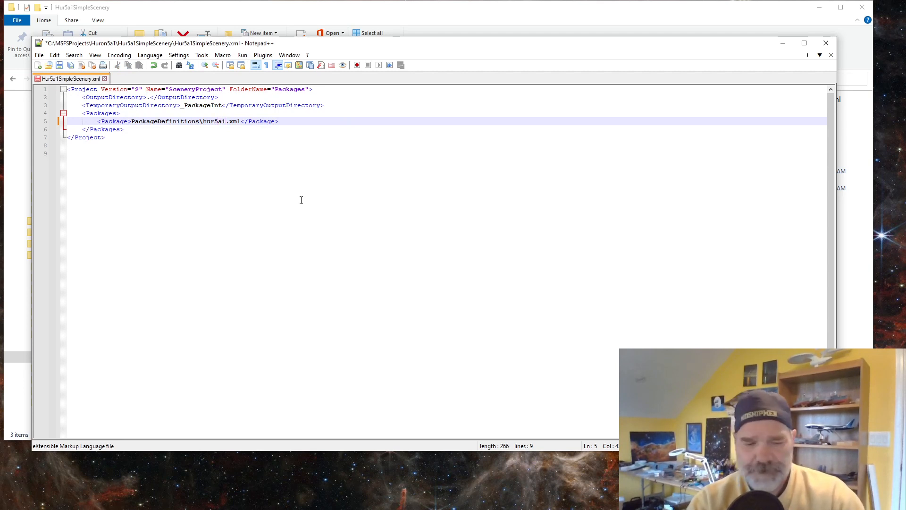
pyautogui.write('Simple')
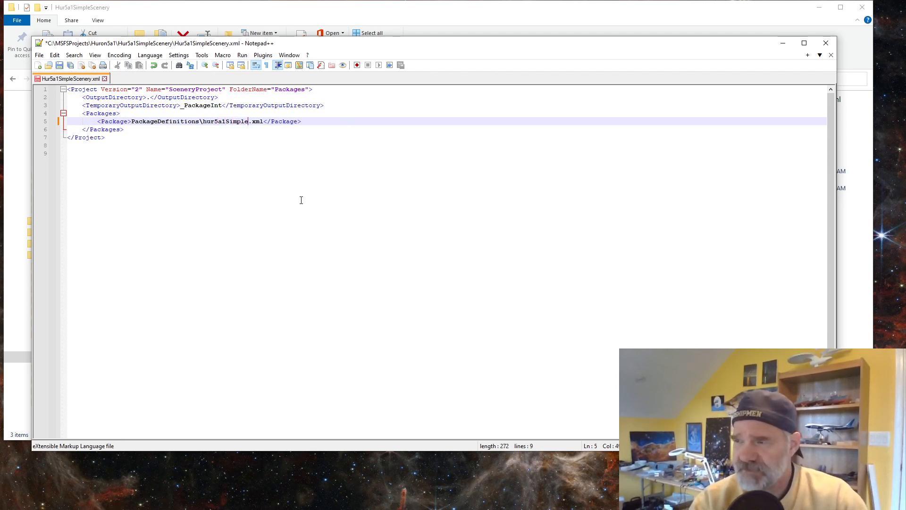
pyautogui.write('Scenery')
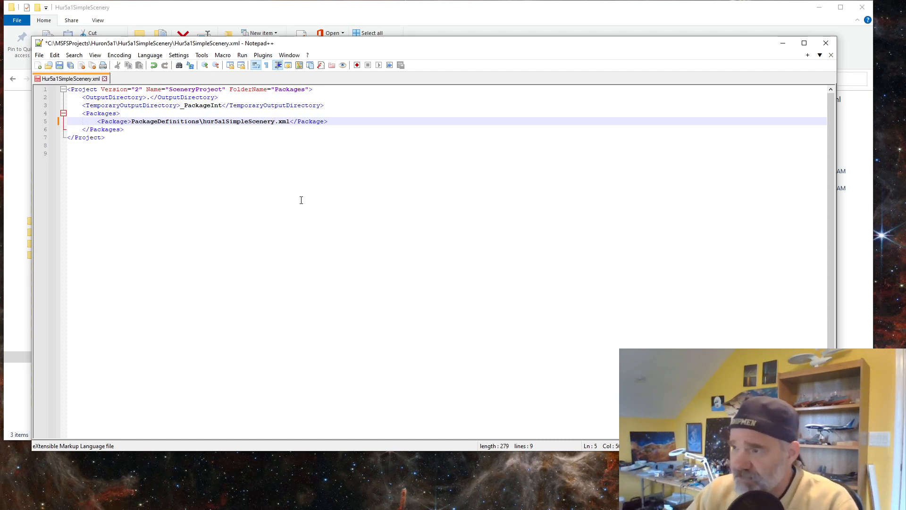
pyautogui.click(60, 66)
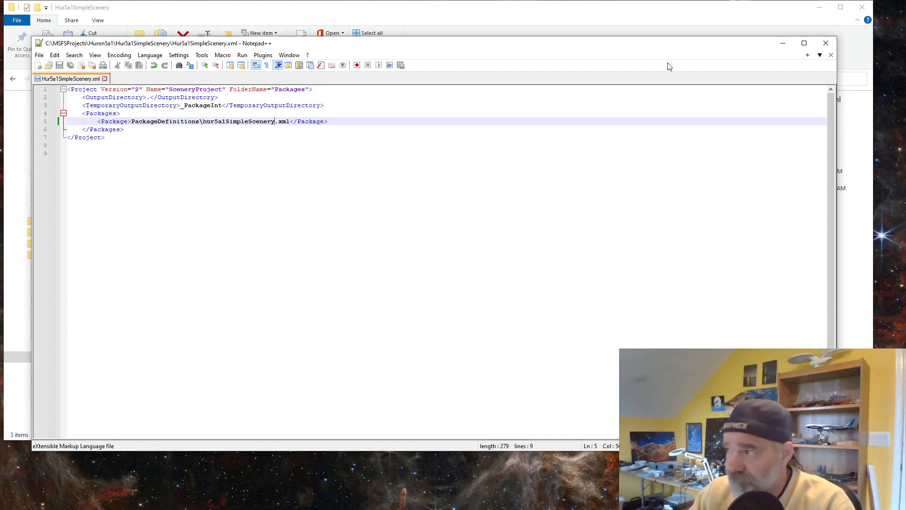
pyautogui.click(104, 79)
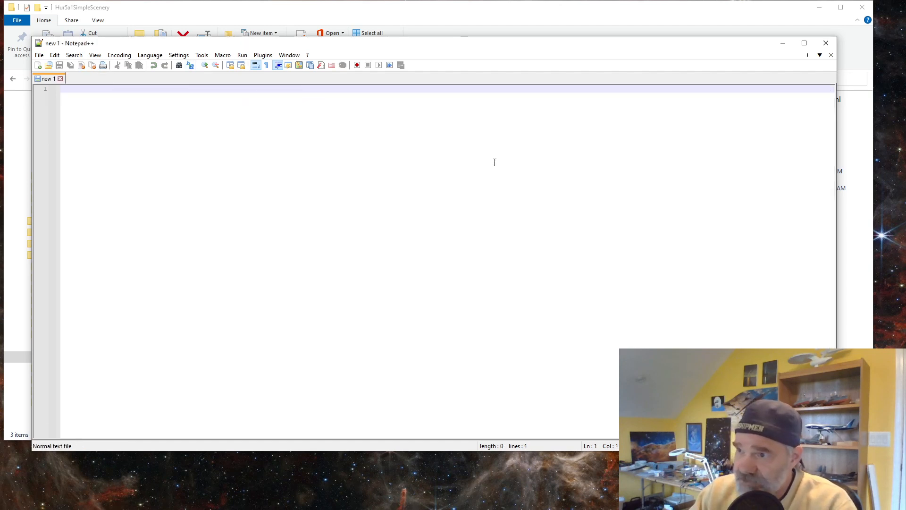
pyautogui.click(826, 43)
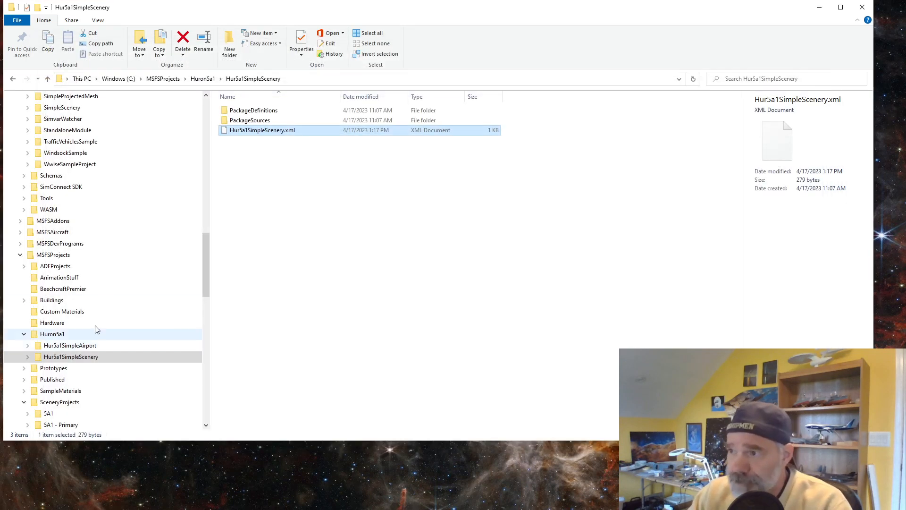
# Open the PackageDefinitions folder and rename its mycompany-scenery-simple.xml file as hur5a1SimpleScenery.xml.
pyautogui.doubleClick(250, 112)
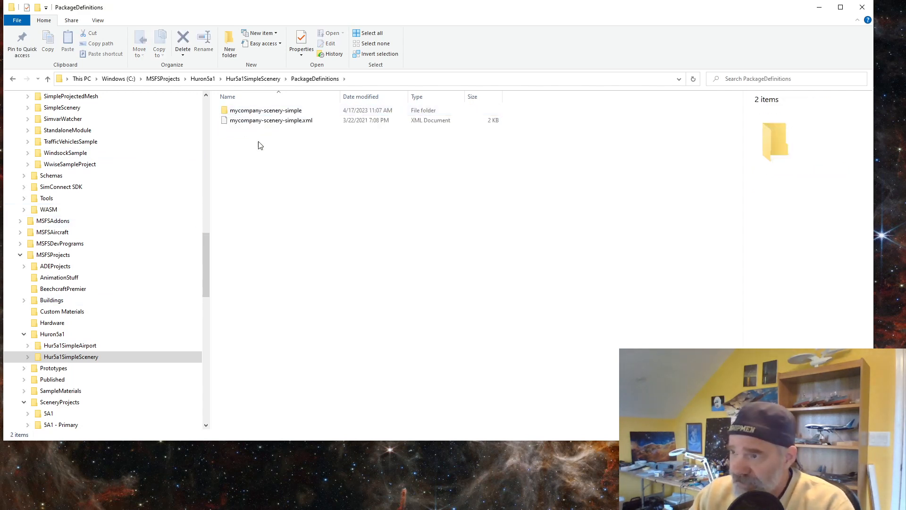
pyautogui.click(242, 123)
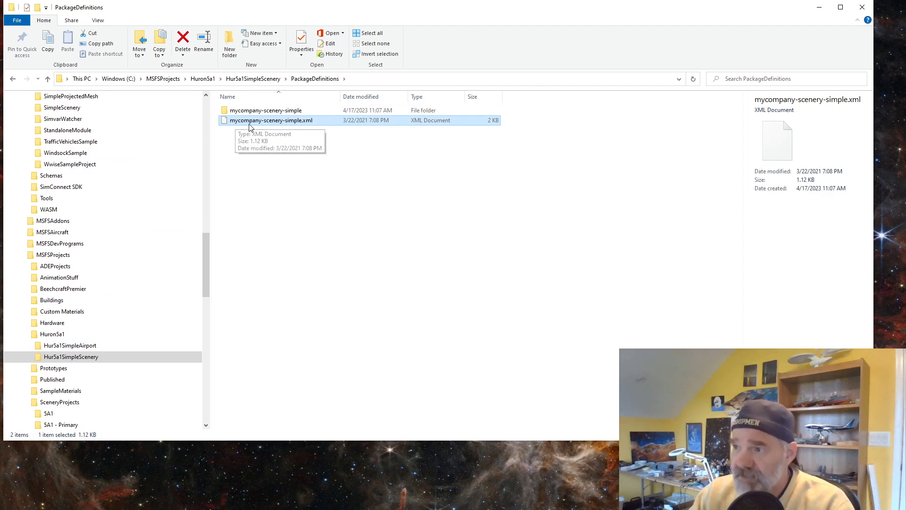
pyautogui.click(239, 126)
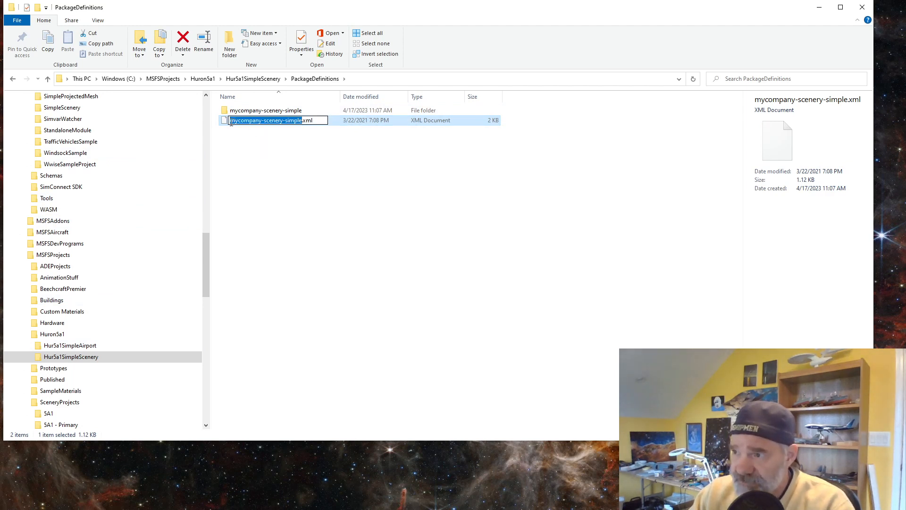
pyautogui.moveTo(231, 123); pyautogui.dragTo(303, 128)
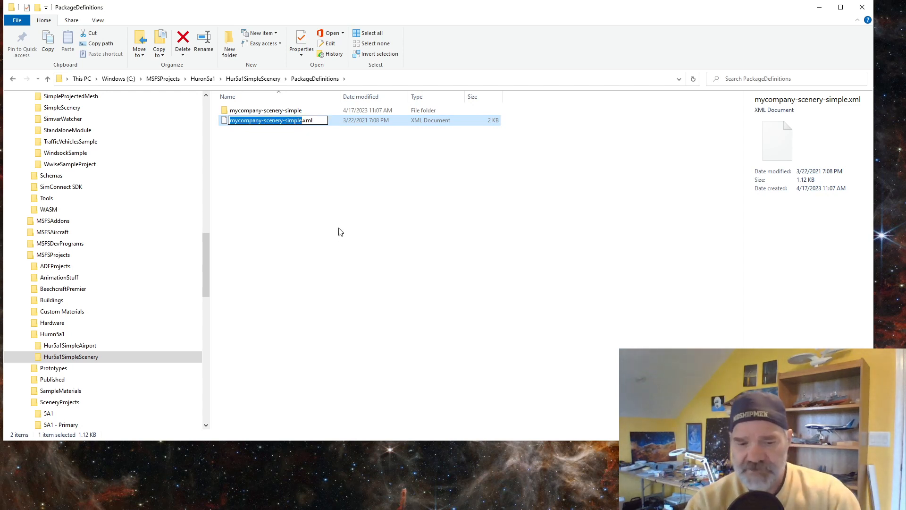
pyautogui.write('hur5a1')
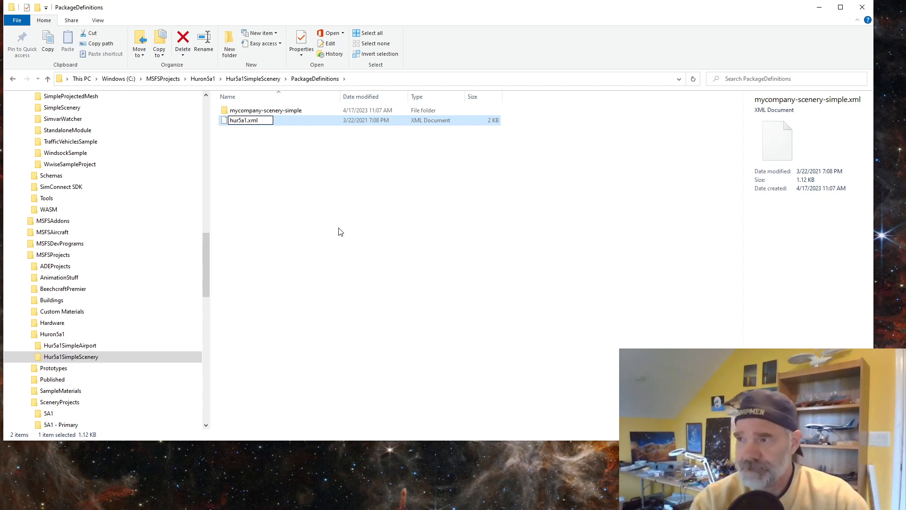
pyautogui.write('Simple')
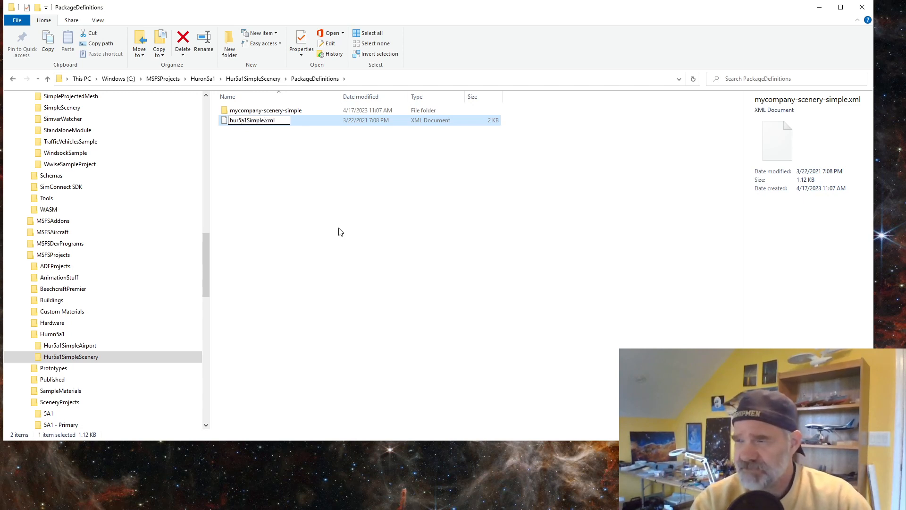
pyautogui.write('Scenery')
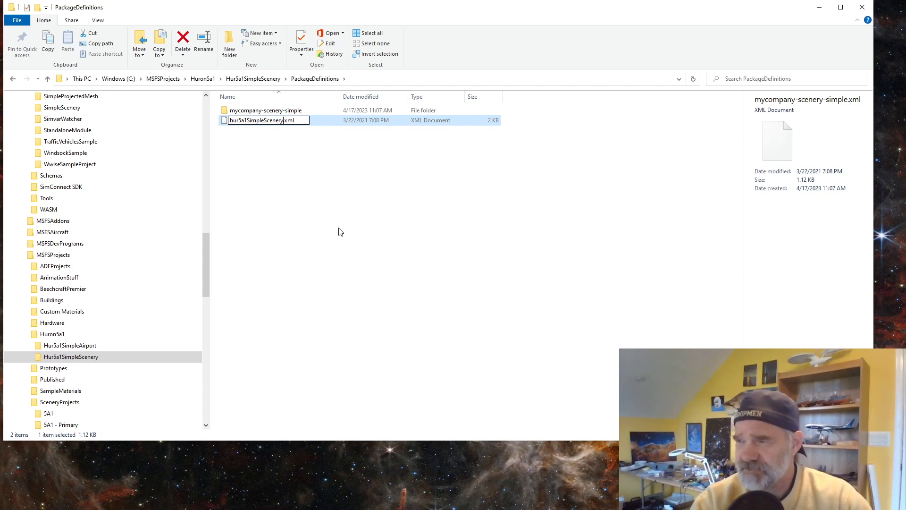
pyautogui.press('Return')
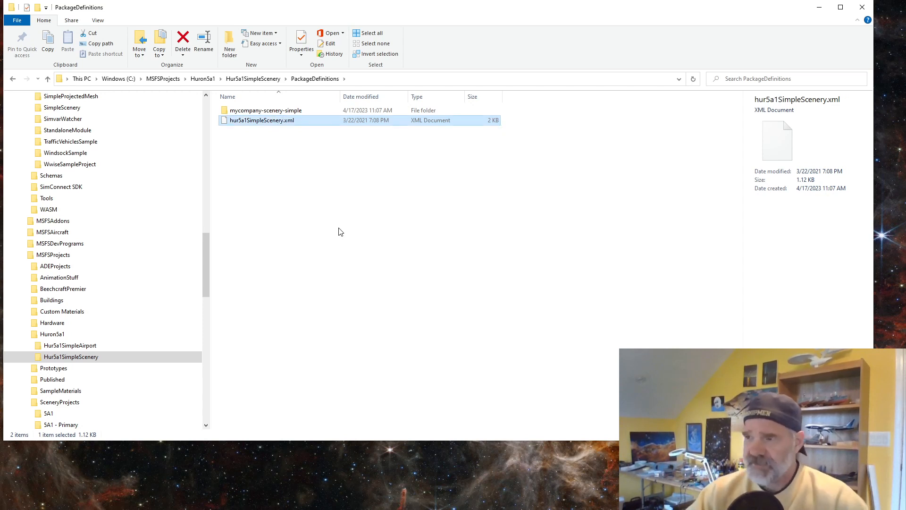
pyautogui.click(233, 124)
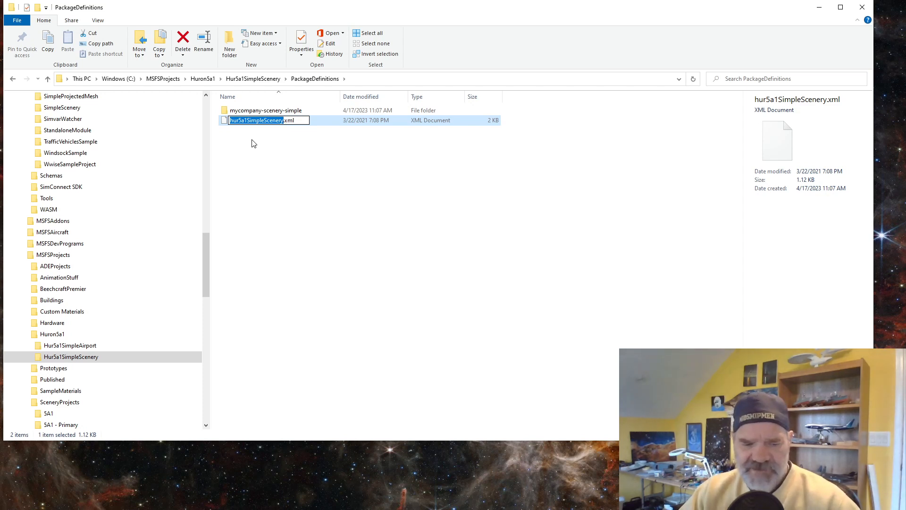
pyautogui.hotkey('alt', 'Tab')
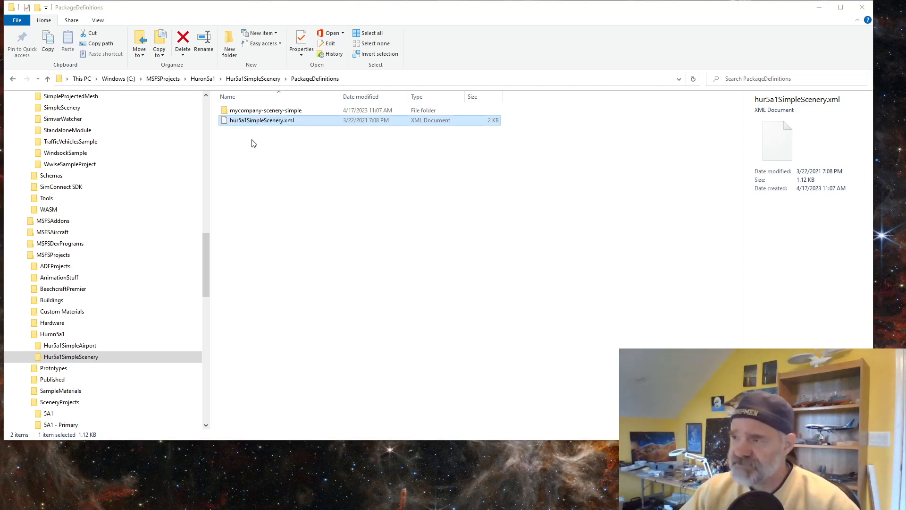
pyautogui.click(292, 138)
pyautogui.click(278, 124)
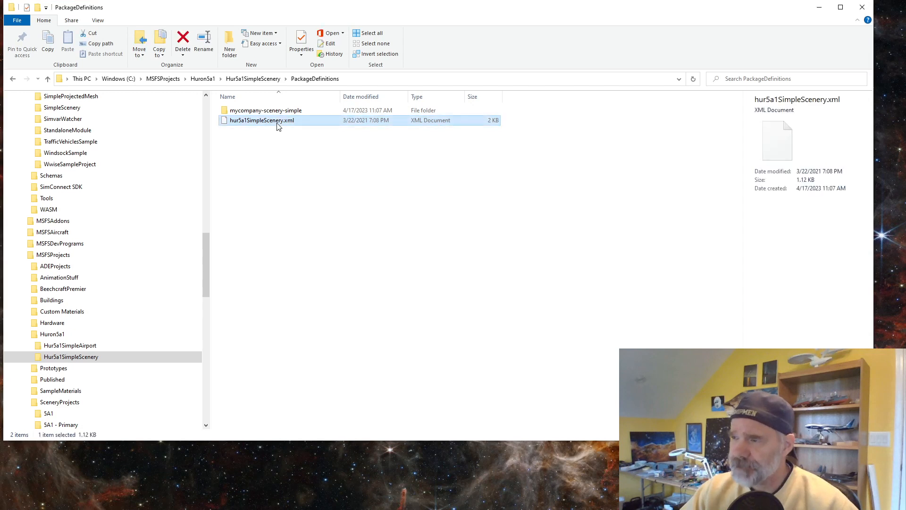
pyautogui.doubleClick(265, 124)
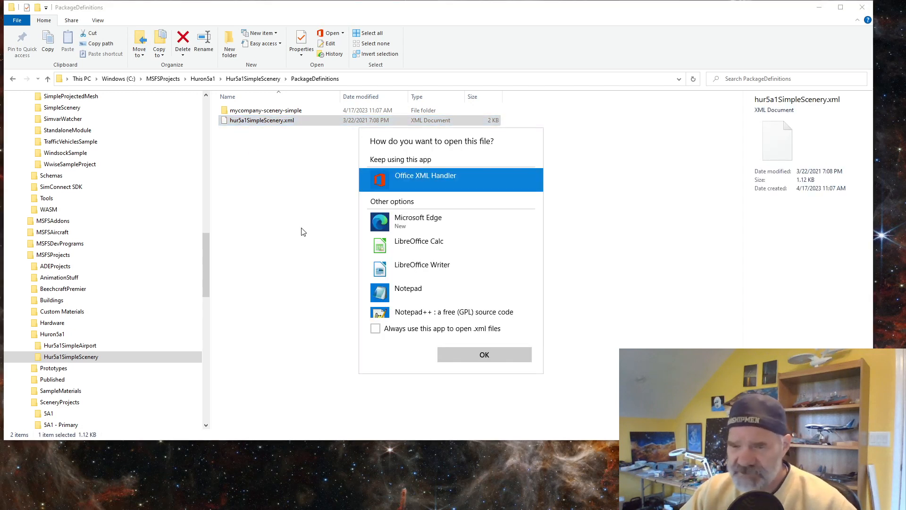
pyautogui.click(486, 358)
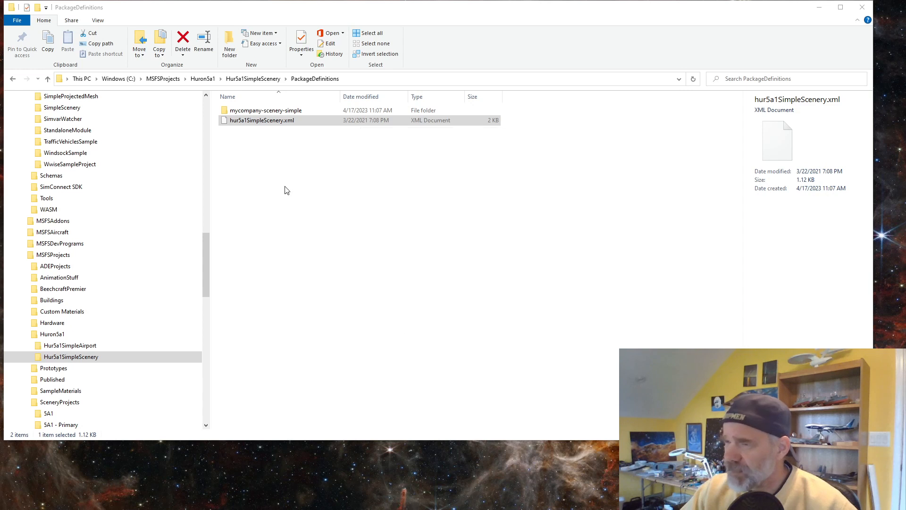
# Copy the base name of hur5a1SimpleScenery.xml and rename the mycompany-scenery-simple folder as hur5a1SimpleScenery with it.
pyautogui.click(245, 122)
pyautogui.hotkey('ctrl', 'c')
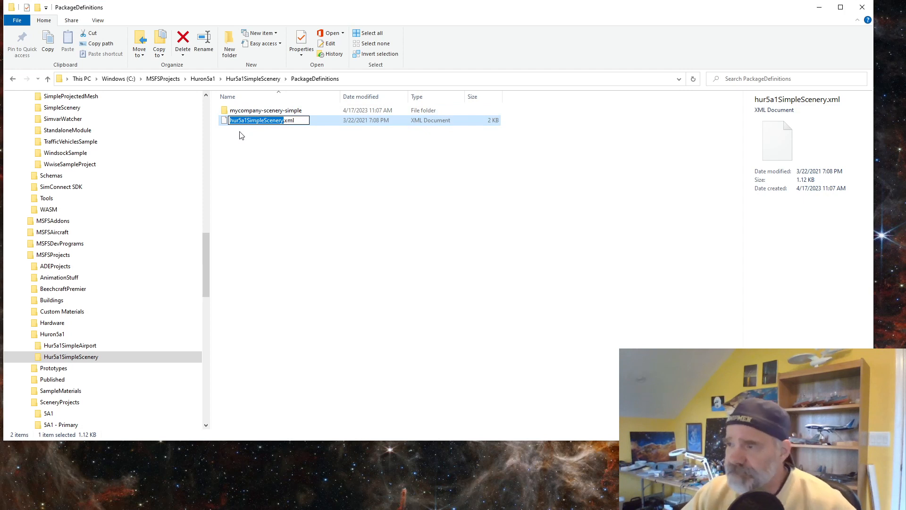
pyautogui.click(271, 151)
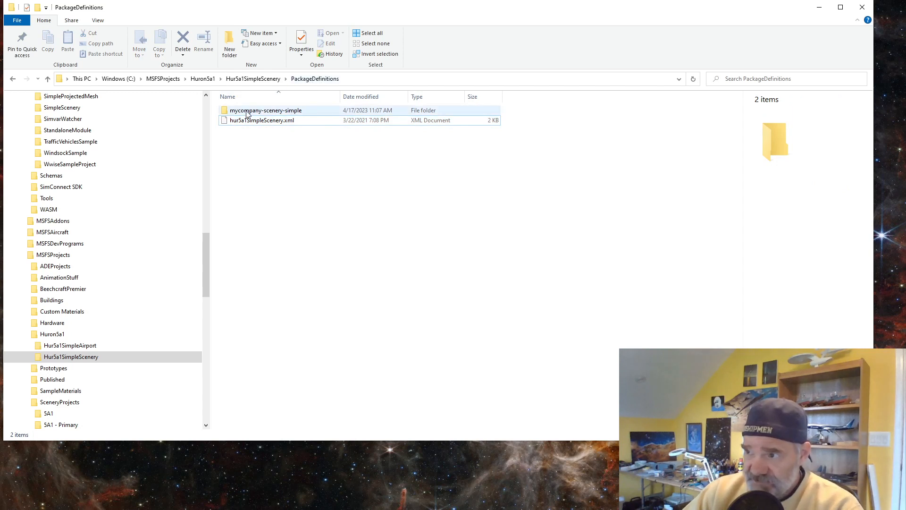
pyautogui.moveTo(246, 115)
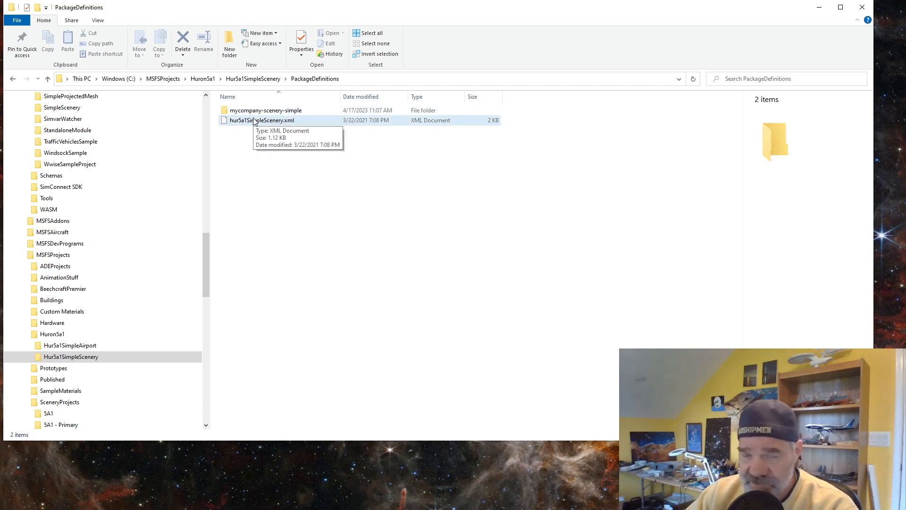
pyautogui.click(259, 114)
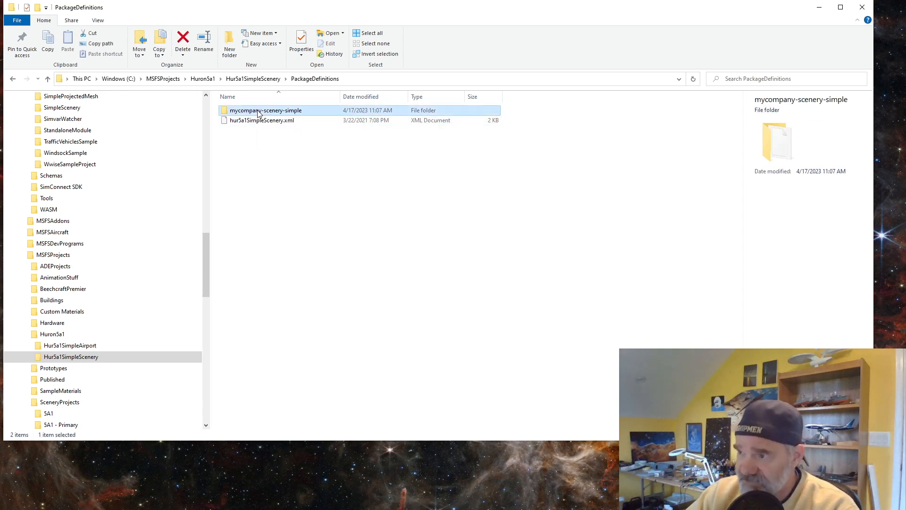
pyautogui.click(259, 111)
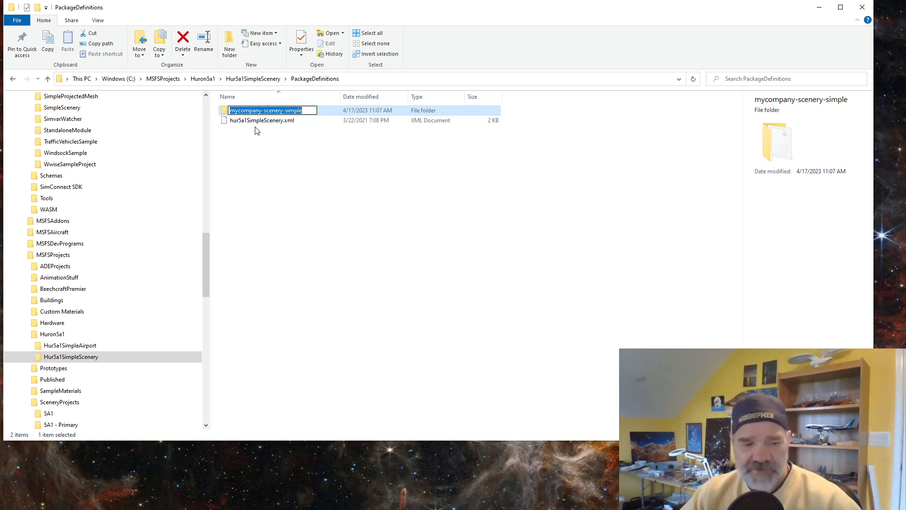
pyautogui.hotkey('ctrl', 'v')
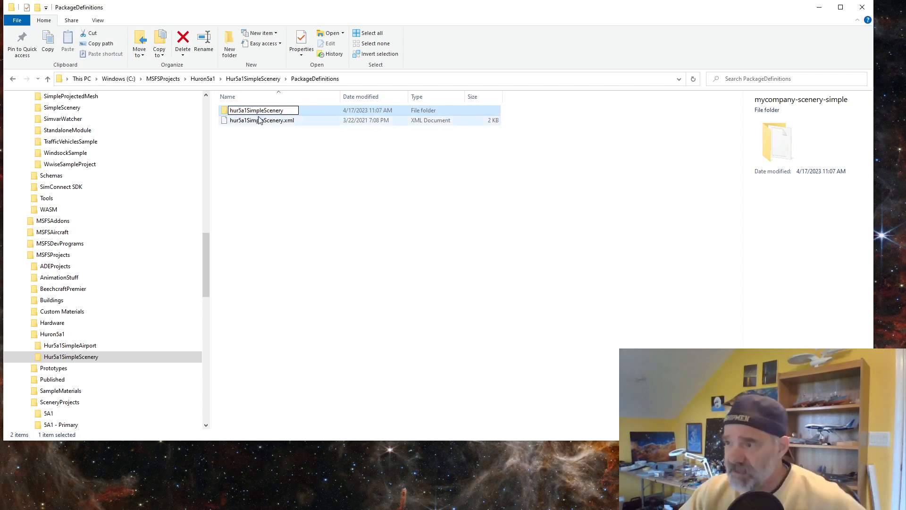
pyautogui.click(294, 172)
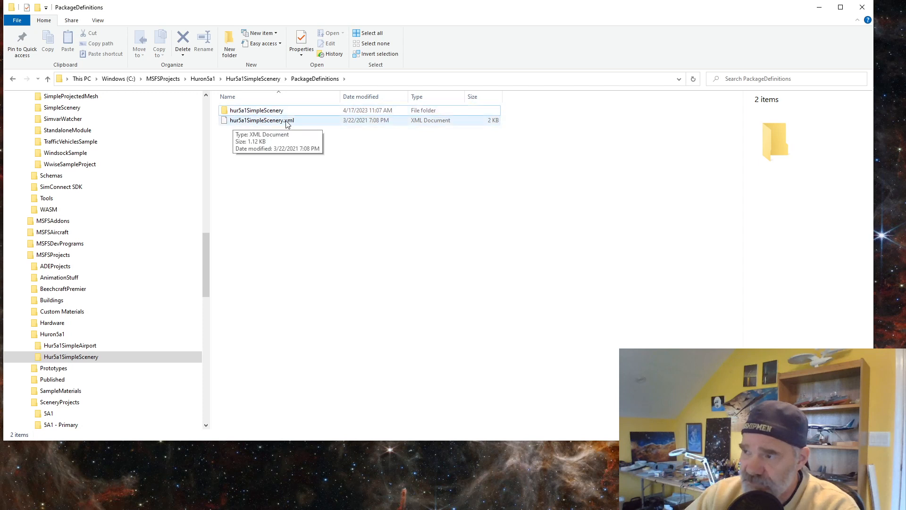
# Open hur5a1SimpleScenery.xml in Notepad++ and set the AssetPackage name to hur5a1SimpleScenery.
pyautogui.rightClick(257, 124)
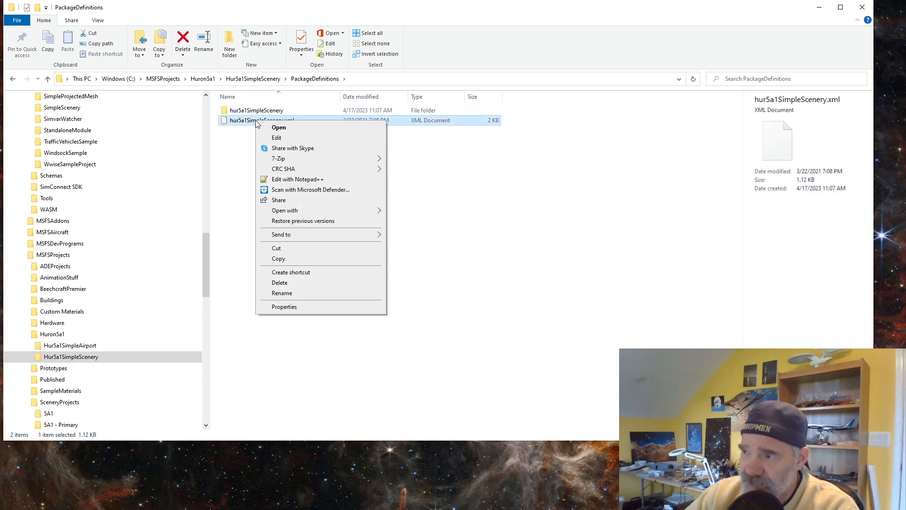
pyautogui.moveTo(298, 211)
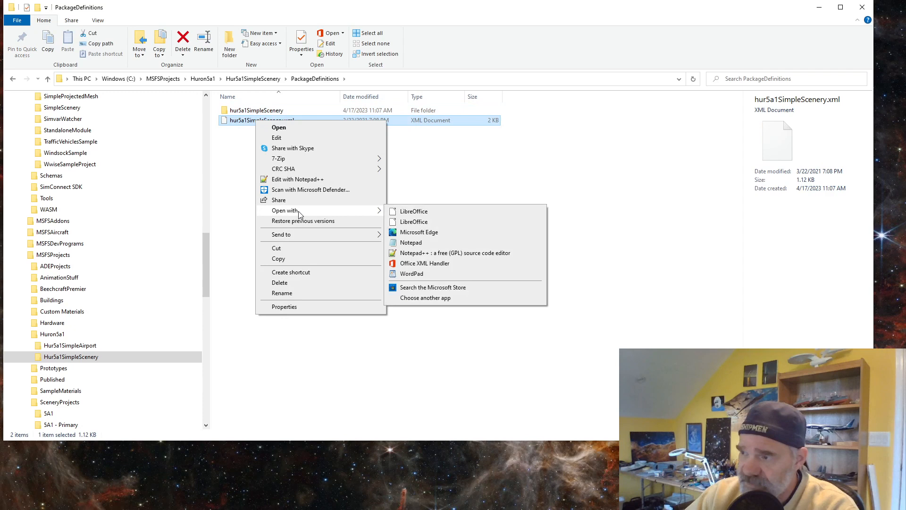
pyautogui.click(426, 254)
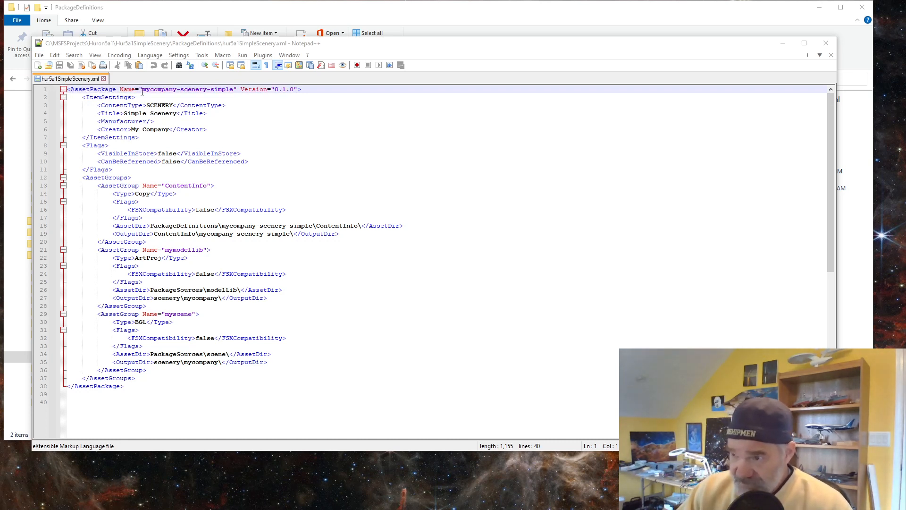
pyautogui.moveTo(142, 91); pyautogui.dragTo(234, 90)
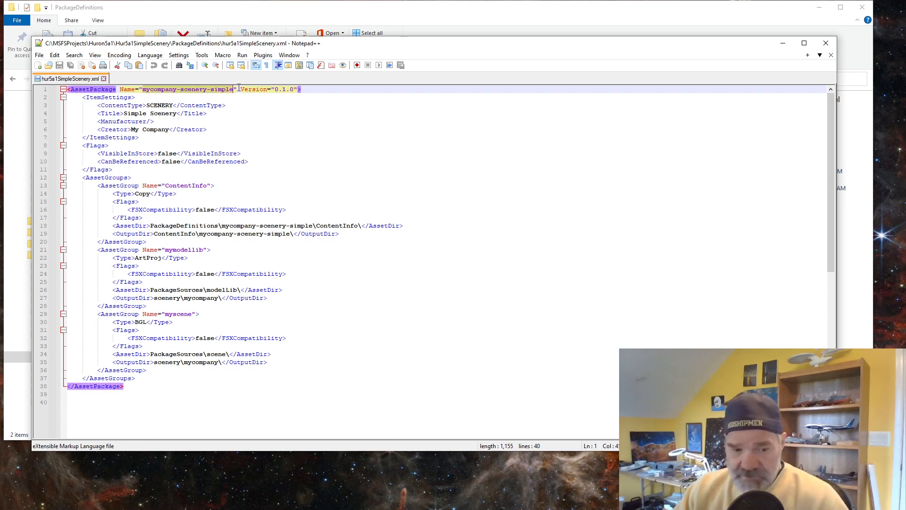
pyautogui.write('hur5a1SimpleScenery')
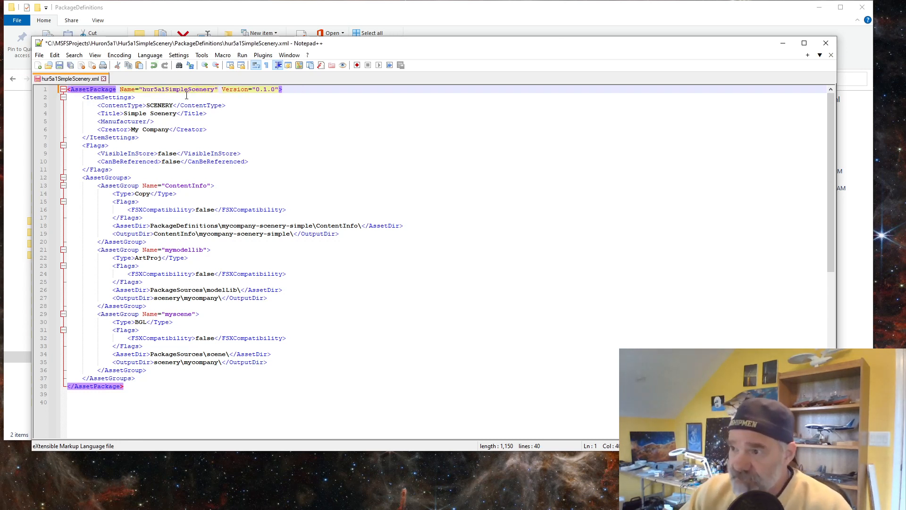
# Replace mycompany-scenery-simple with hur5a1SimpleScenery in the AssetDir and OutputDir paths of the ContentInfo asset group.
pyautogui.click(245, 235)
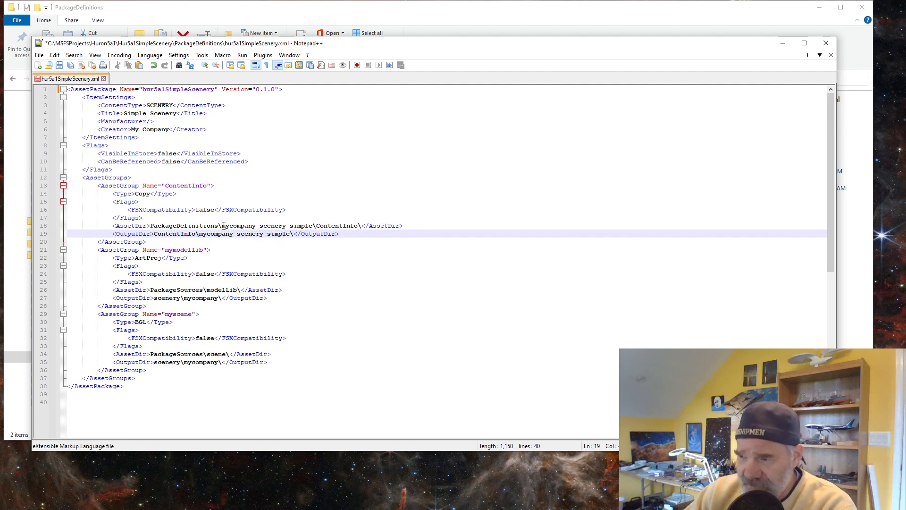
pyautogui.moveTo(222, 226); pyautogui.dragTo(312, 226)
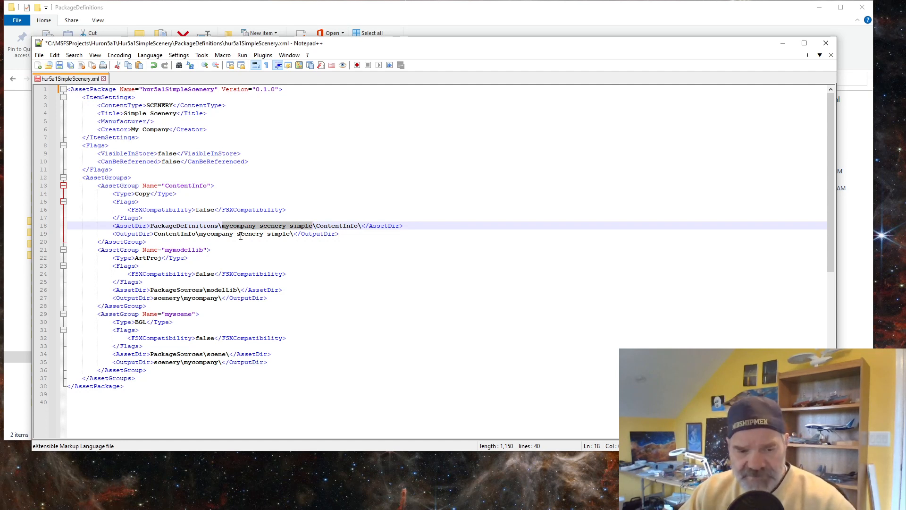
pyautogui.write('hur5a1SimpleScenery')
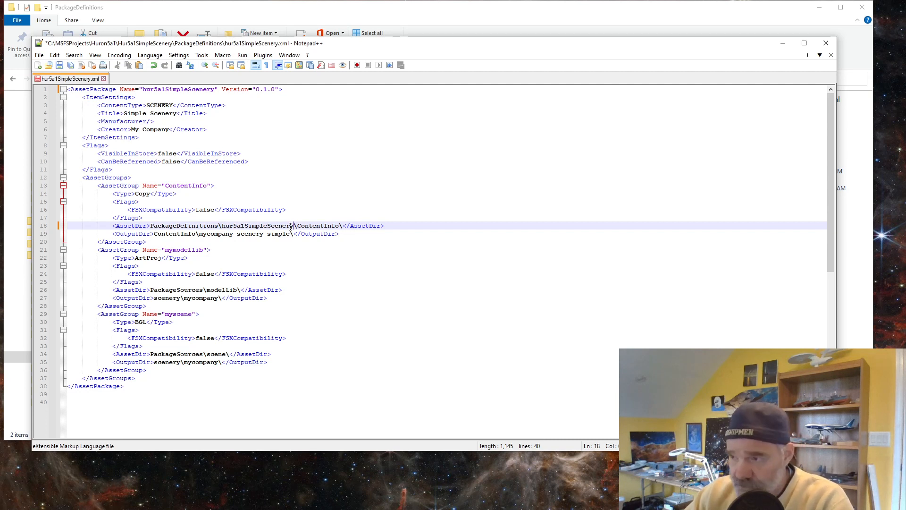
pyautogui.click(202, 235)
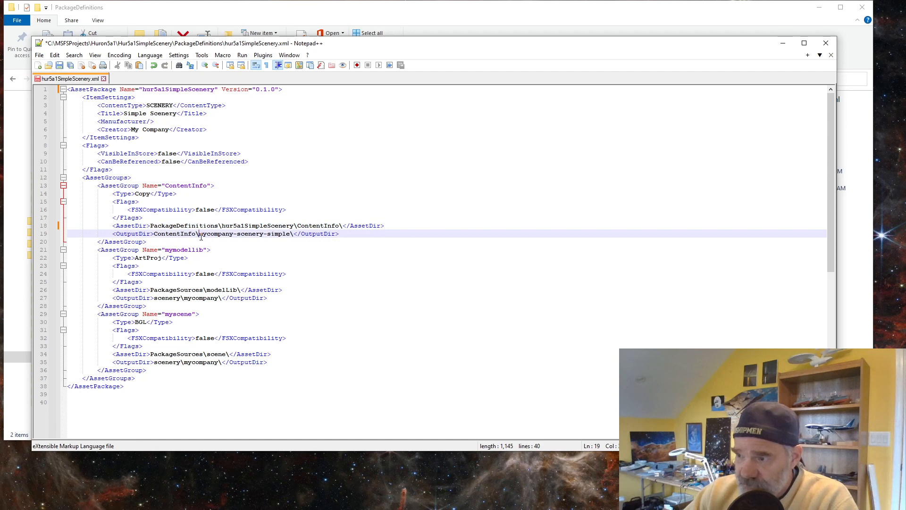
pyautogui.moveTo(199, 235); pyautogui.dragTo(283, 239)
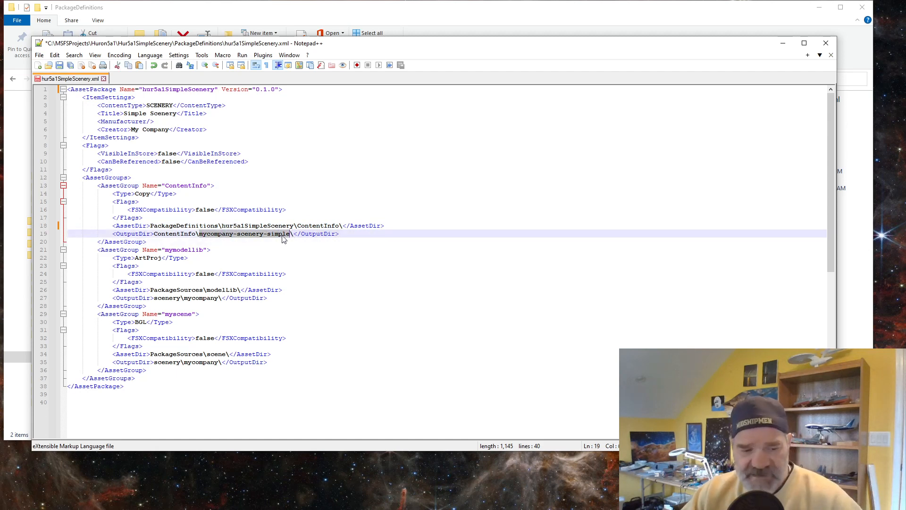
pyautogui.write('hur5a1SimpleScenery')
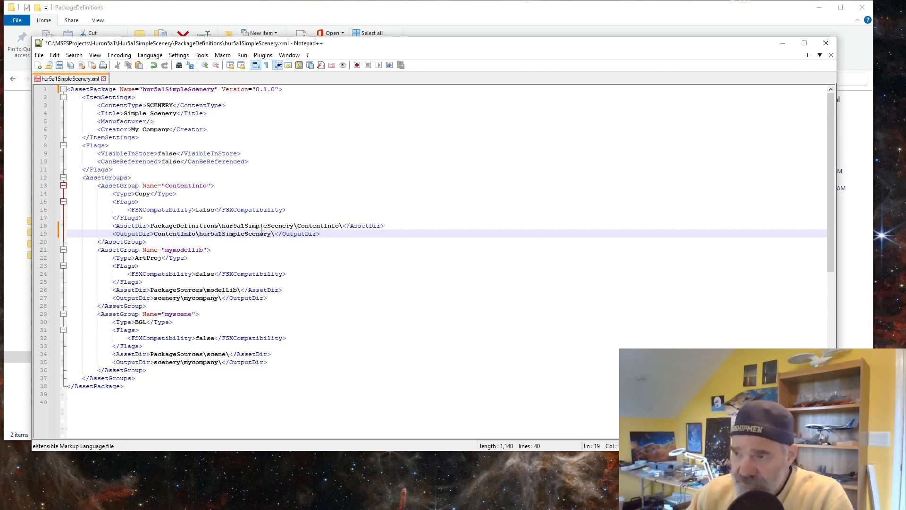
# Minimize Notepad++ and open the PackageSources folder inside Hur5a1SimpleScenery in File Explorer.
pyautogui.click(782, 44)
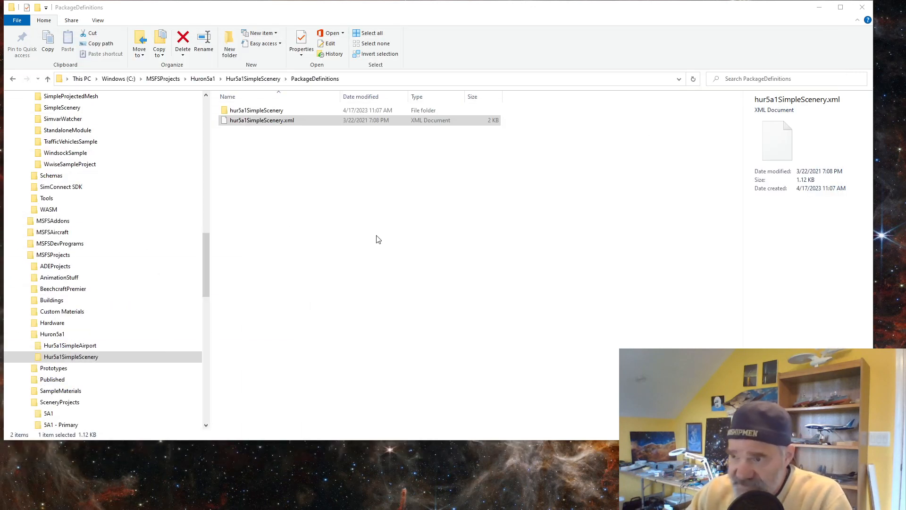
pyautogui.click(232, 124)
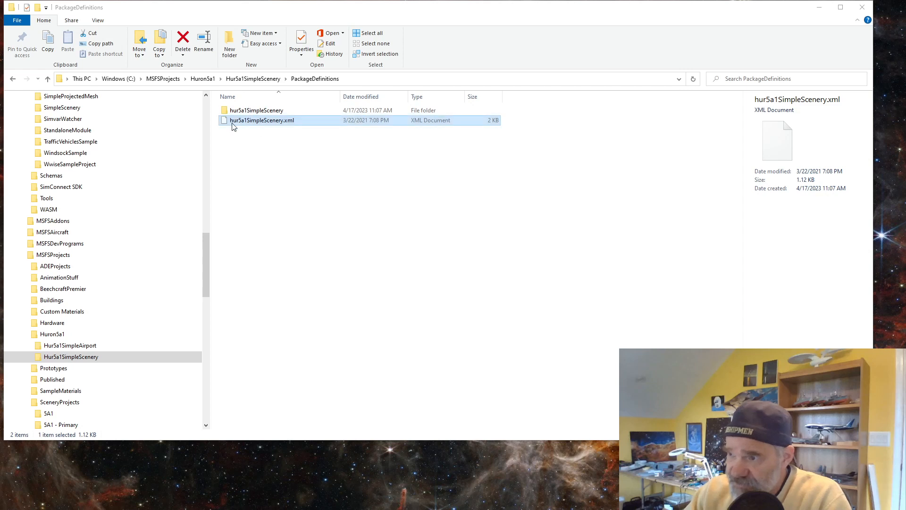
pyautogui.click(255, 79)
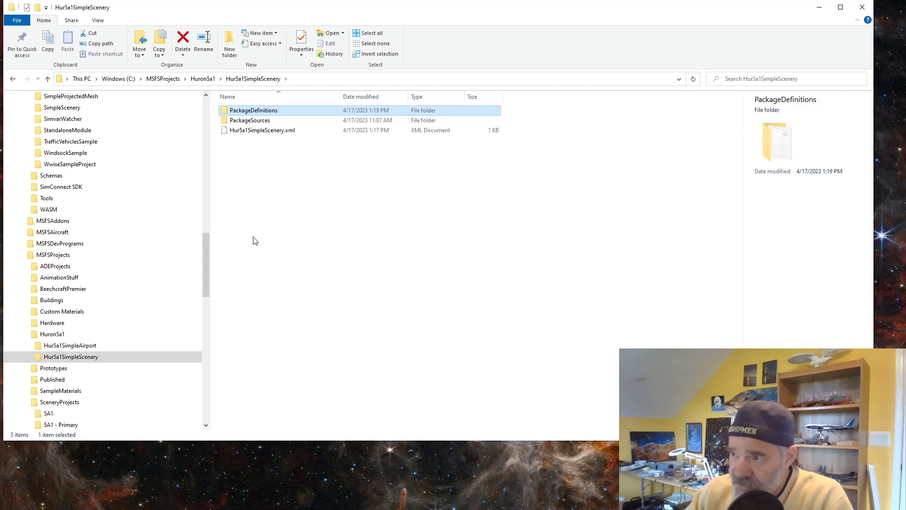
pyautogui.doubleClick(242, 122)
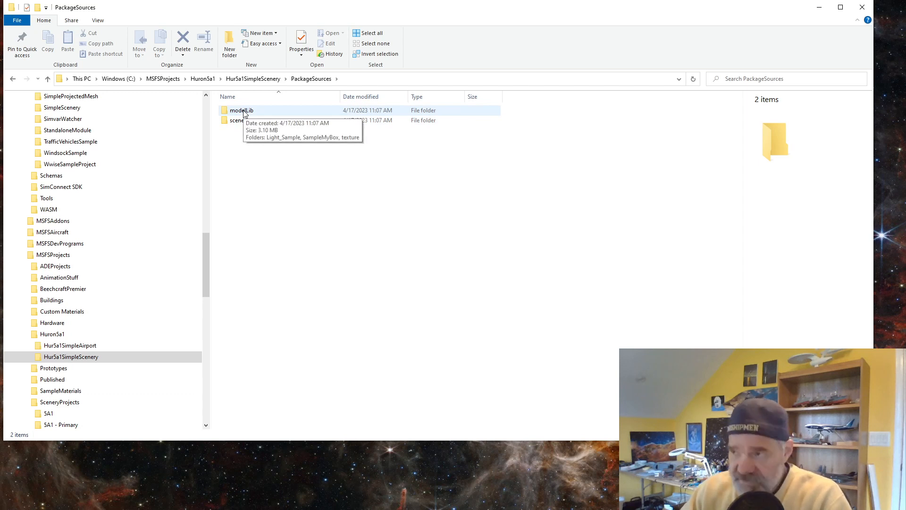
# Rename the modelLib folder in PackageSources as hur5a1SimpleScenery-modelLib.
pyautogui.click(244, 114)
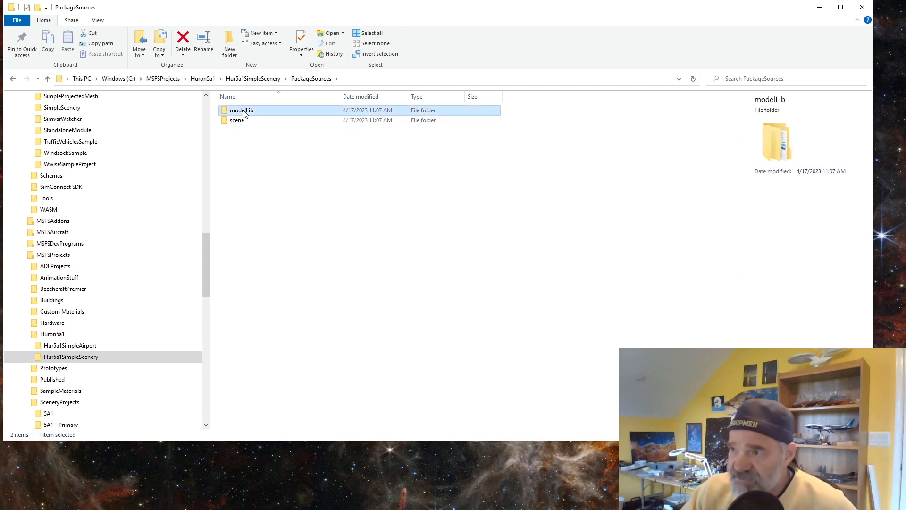
pyautogui.click(243, 112)
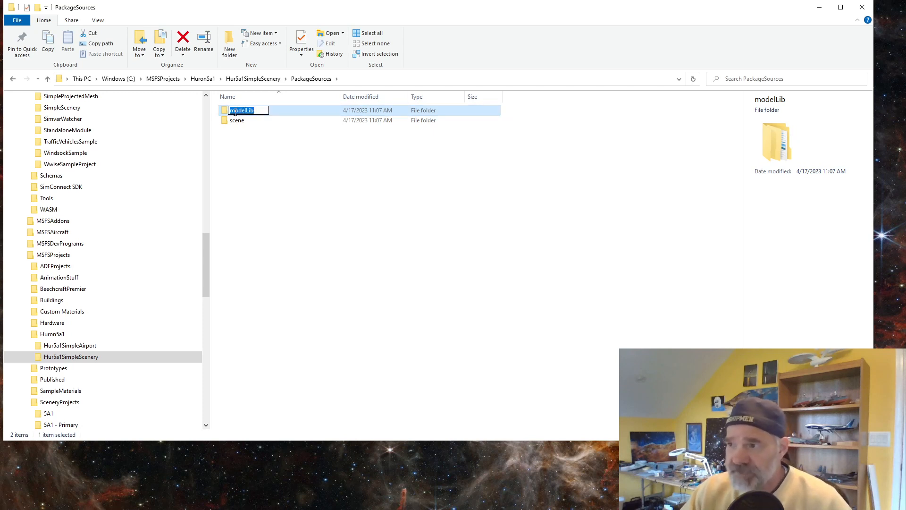
pyautogui.click(229, 111)
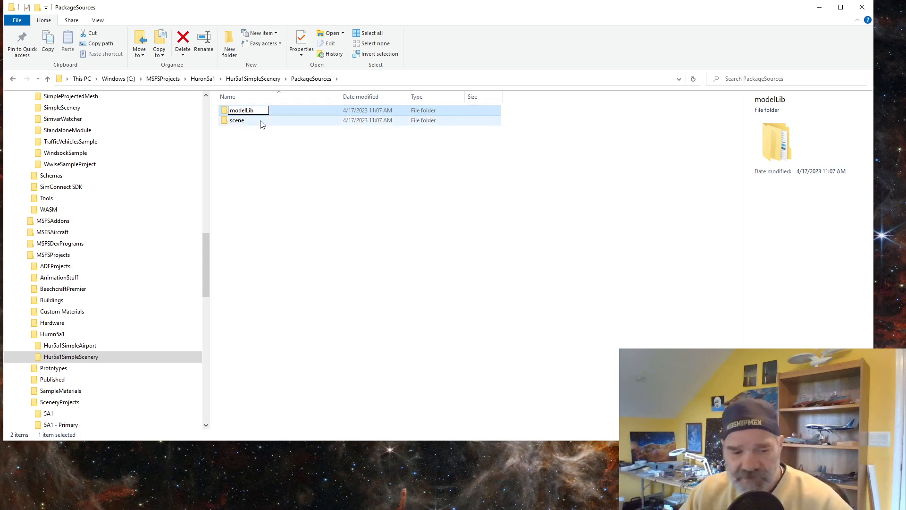
pyautogui.write('hur5a1SimpleScenery')
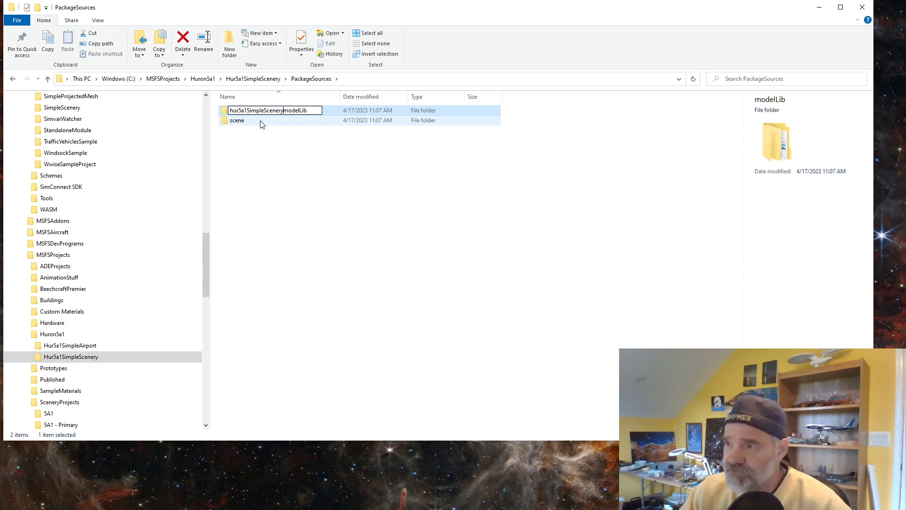
pyautogui.write('-')
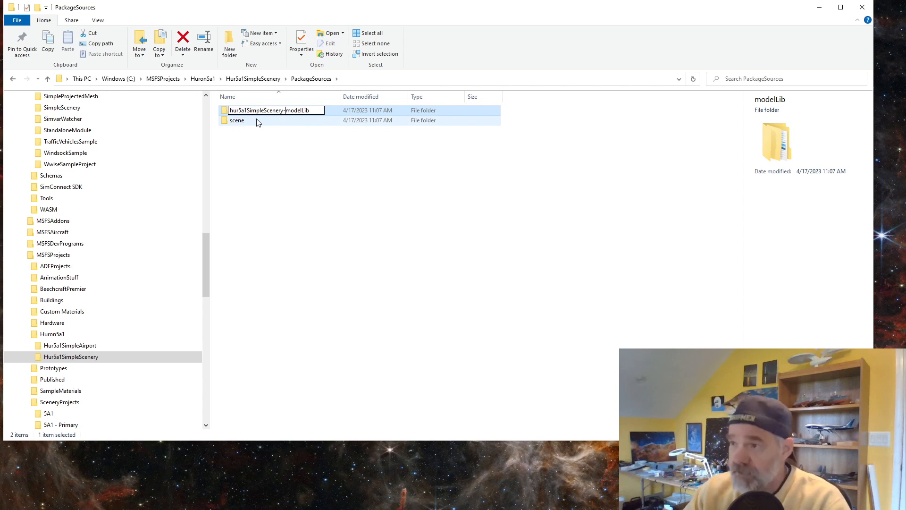
pyautogui.click(264, 141)
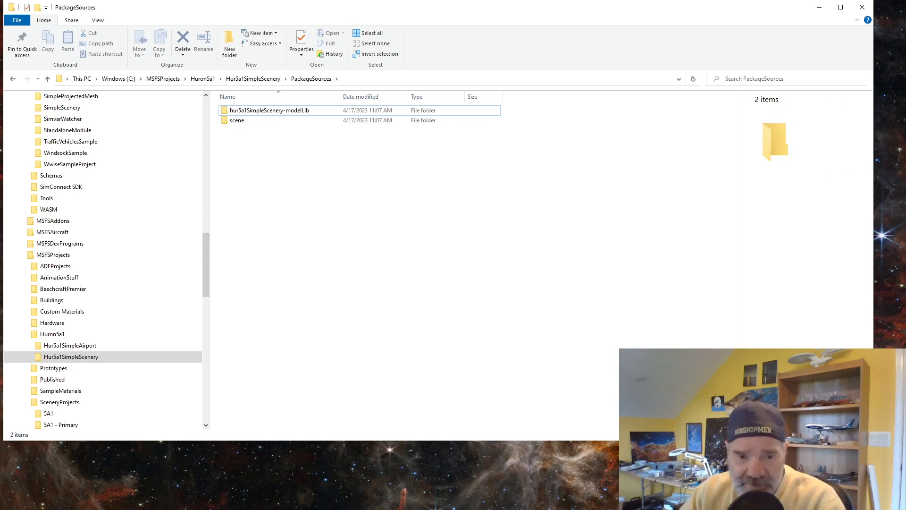
# Switch to Notepad++ and change the mymodellib asset group's AssetDir to PackageSources\hur5a1SimpleScenery-modelLib\.
pyautogui.hotkey('alt', 'Tab')
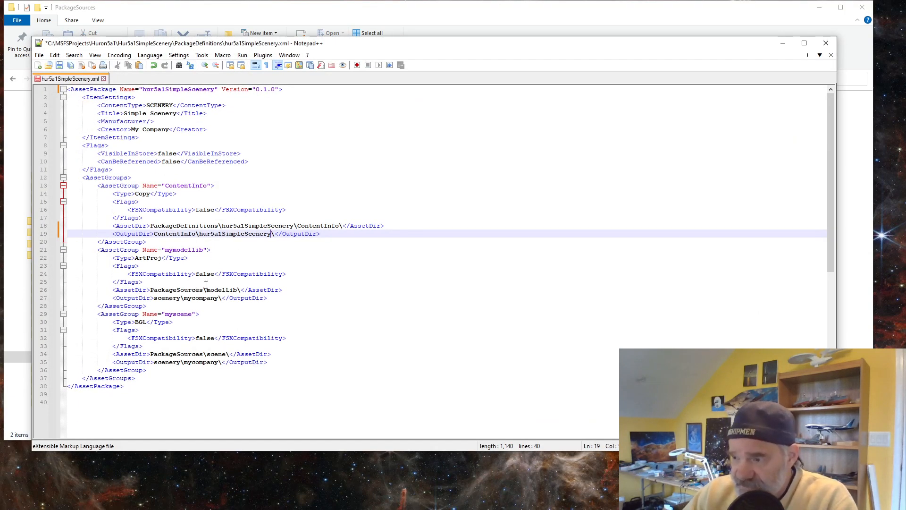
pyautogui.scroll(-2, 198, 285)
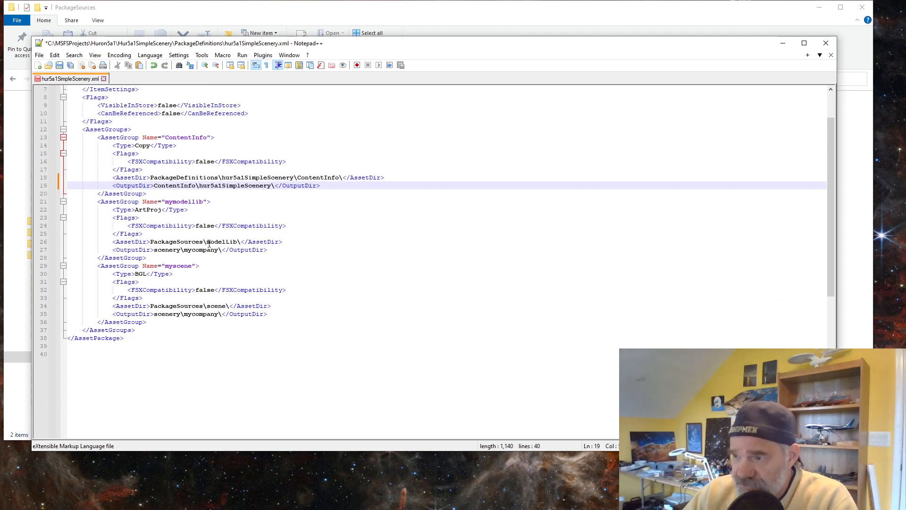
pyautogui.click(206, 242)
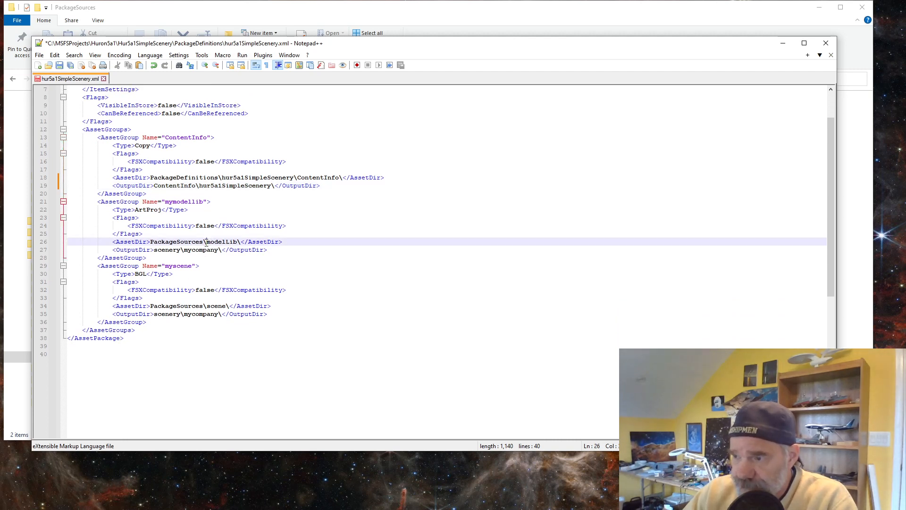
pyautogui.click(237, 242)
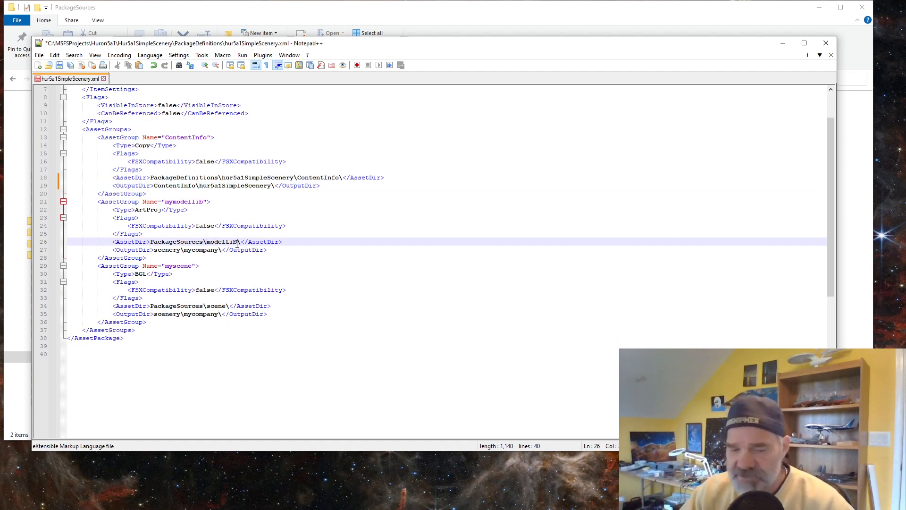
pyautogui.write('hur5a1SimpleScenery')
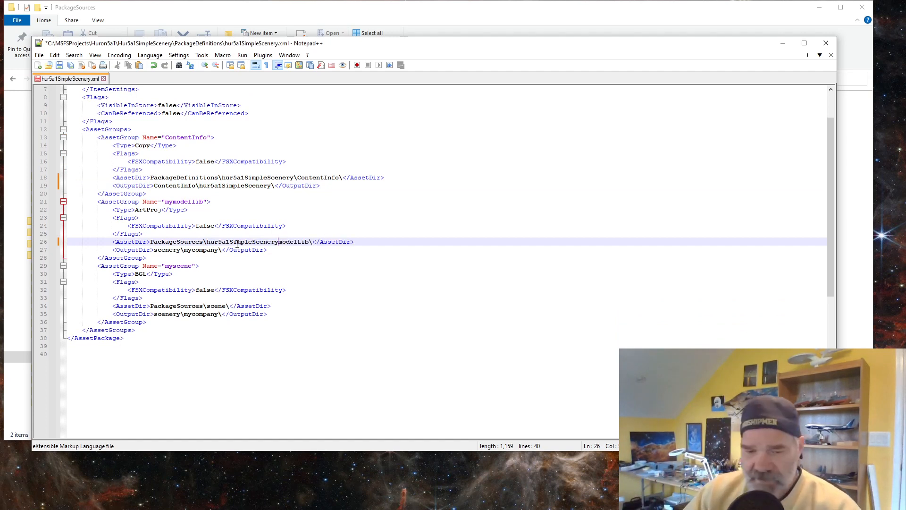
pyautogui.write('-')
pyautogui.click(310, 252)
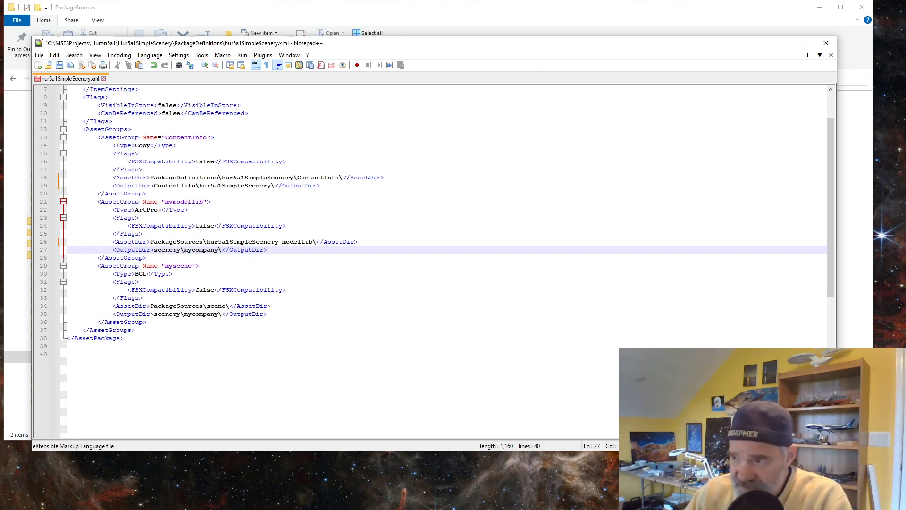
# Save hur5a1SimpleScenery.xml and close Notepad++.
pyautogui.click(184, 314)
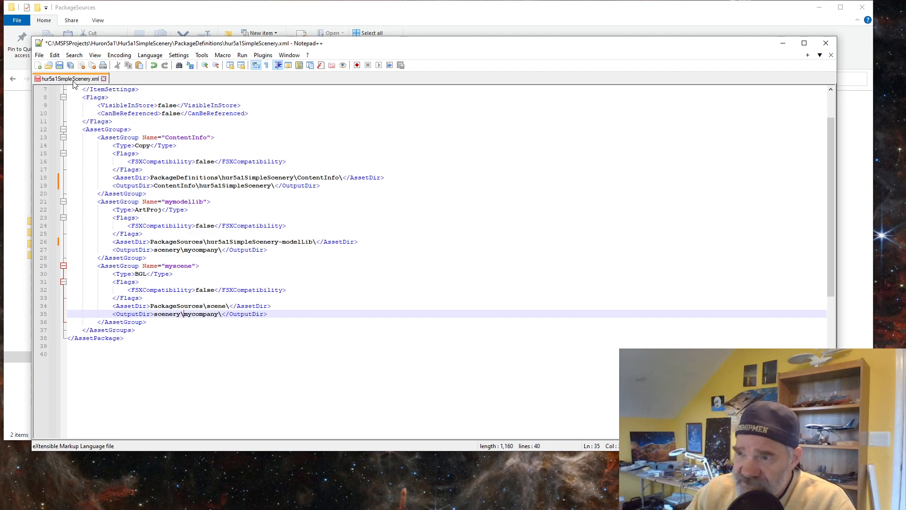
pyautogui.click(60, 65)
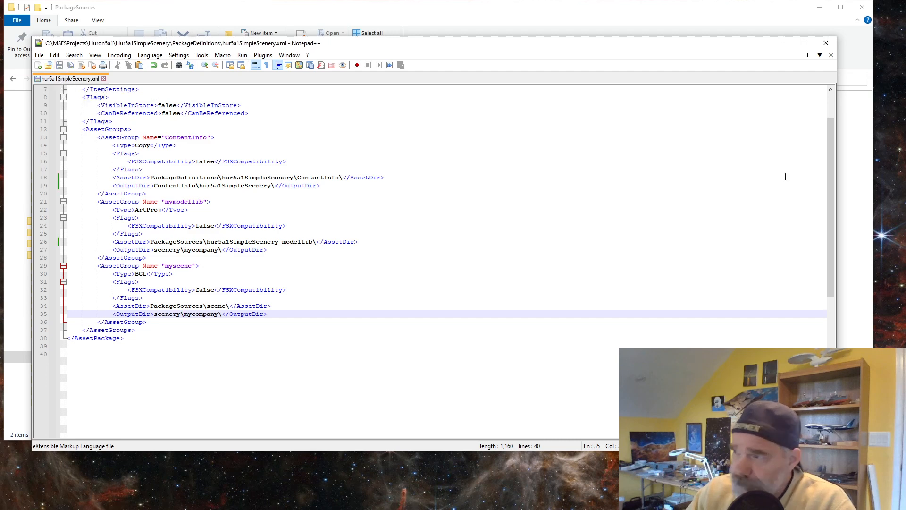
pyautogui.click(825, 43)
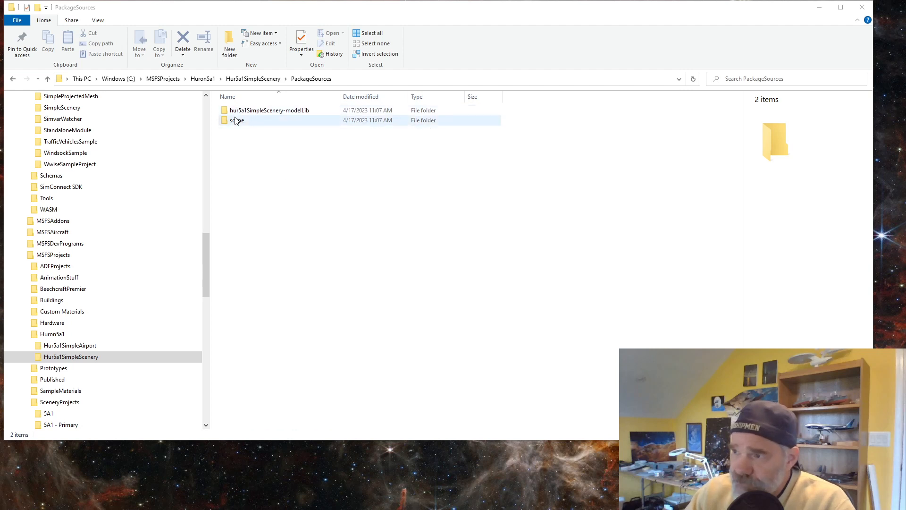
# Check the Hur5a1SimpleScenery PackageDefinitions folder, return to Huron5a1 and open the Hur5a1SimpleAirport folder.
pyautogui.click(245, 80)
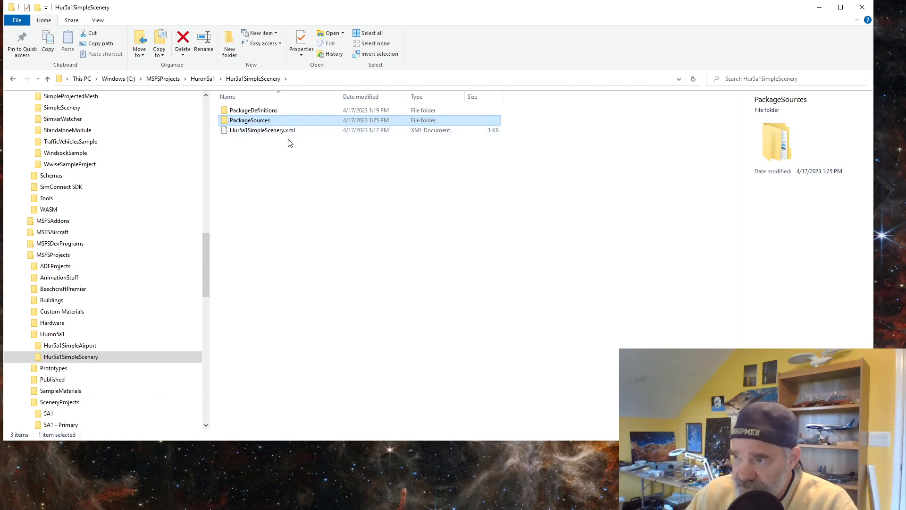
pyautogui.doubleClick(246, 111)
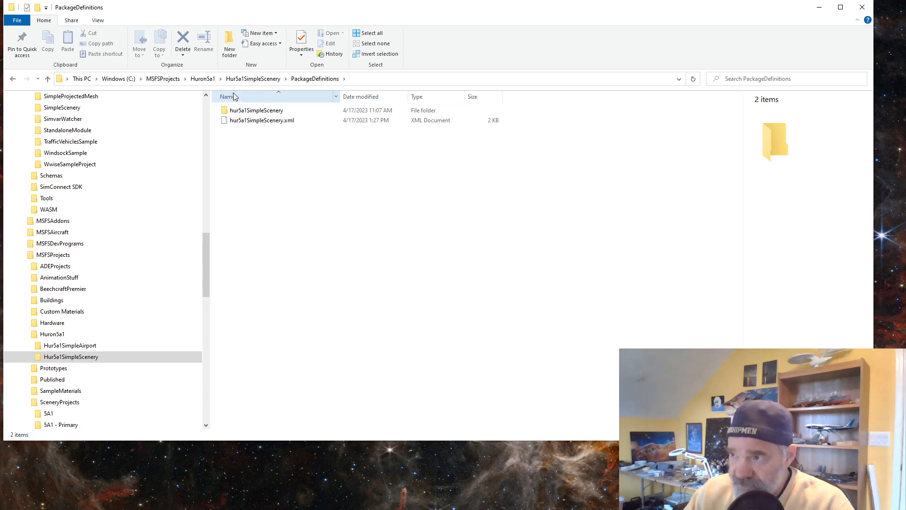
pyautogui.click(205, 80)
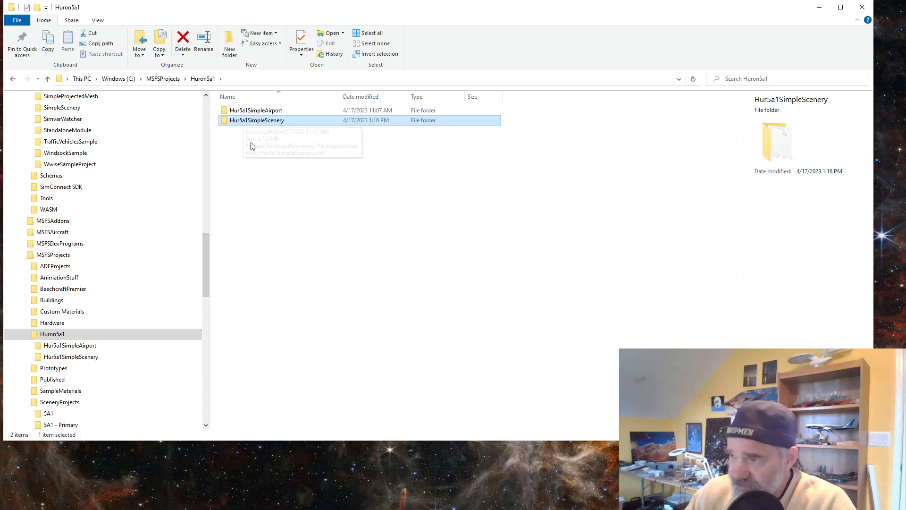
pyautogui.click(242, 112)
pyautogui.doubleClick(241, 112)
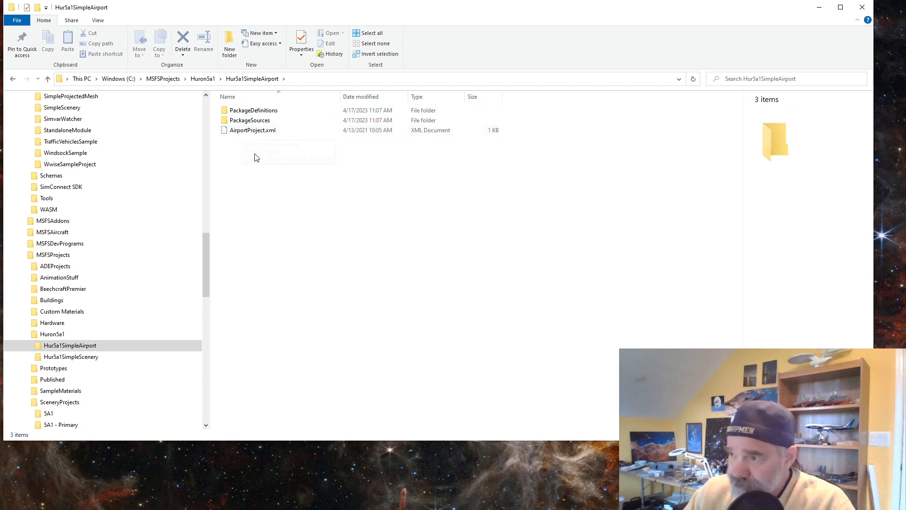
# Rename AirportProject.xml as hur5a1SimpleScenery-AirportProject.xml.
pyautogui.click(245, 135)
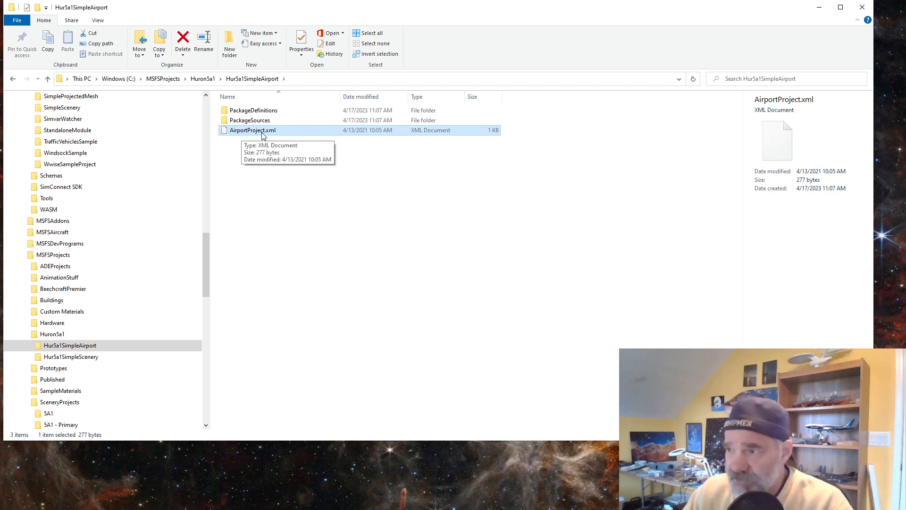
pyautogui.click(254, 133)
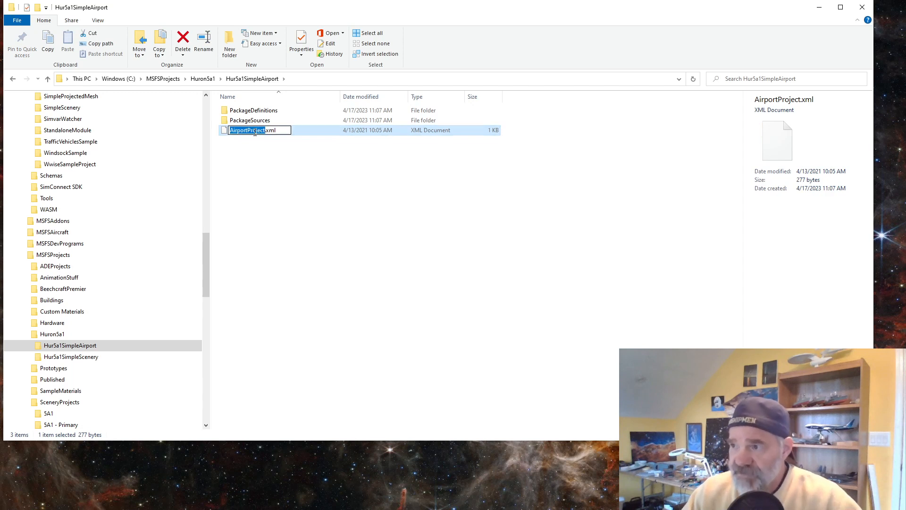
pyautogui.click(230, 132)
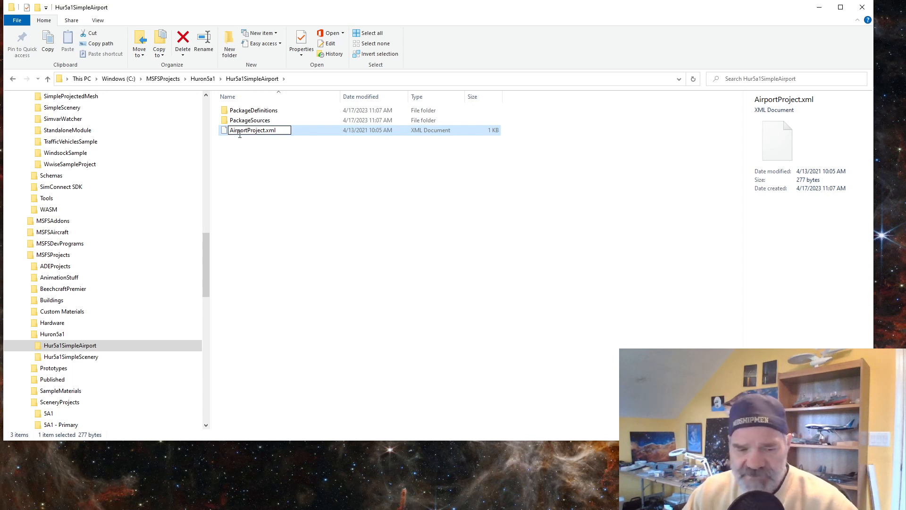
pyautogui.write('hur5a1SimpleScenery')
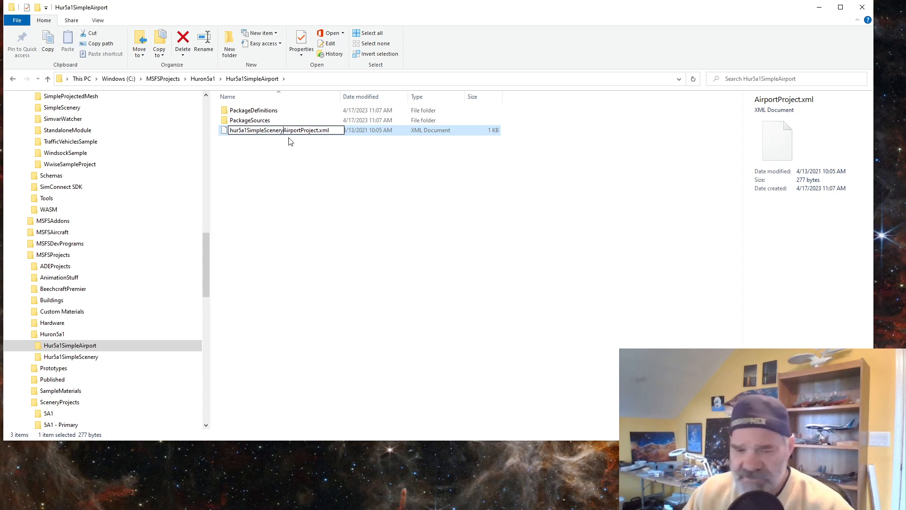
pyautogui.write('-')
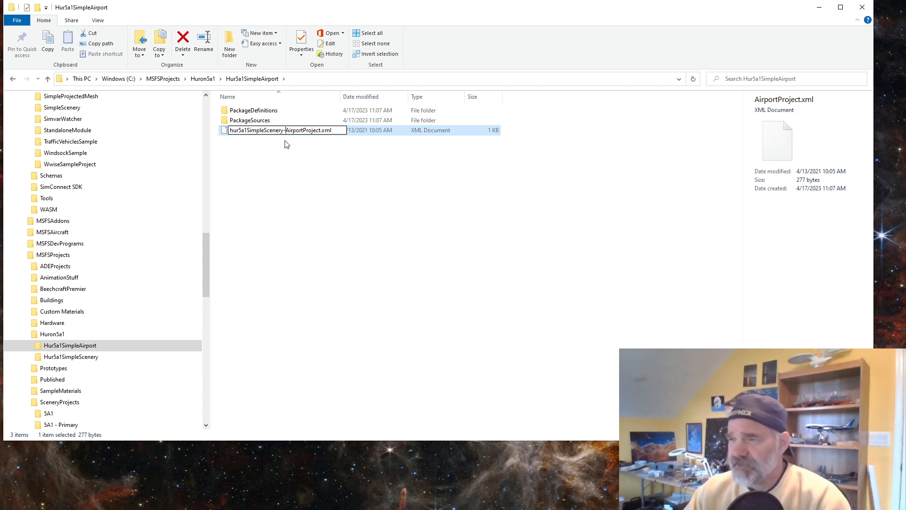
pyautogui.click(287, 142)
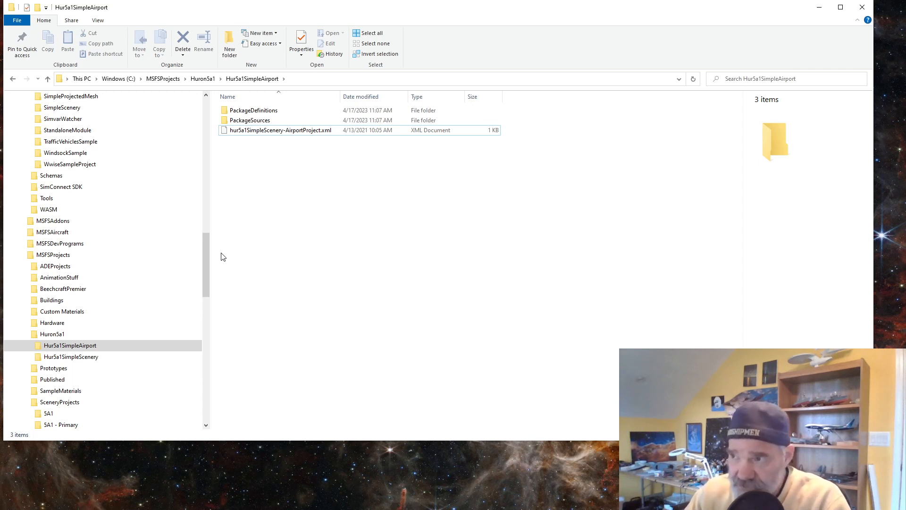
# Copy the base name of hur5a1SimpleScenery-AirportProject.xml in the Hur5a1SimpleAirport folder without changing the file.
pyautogui.doubleClick(245, 112)
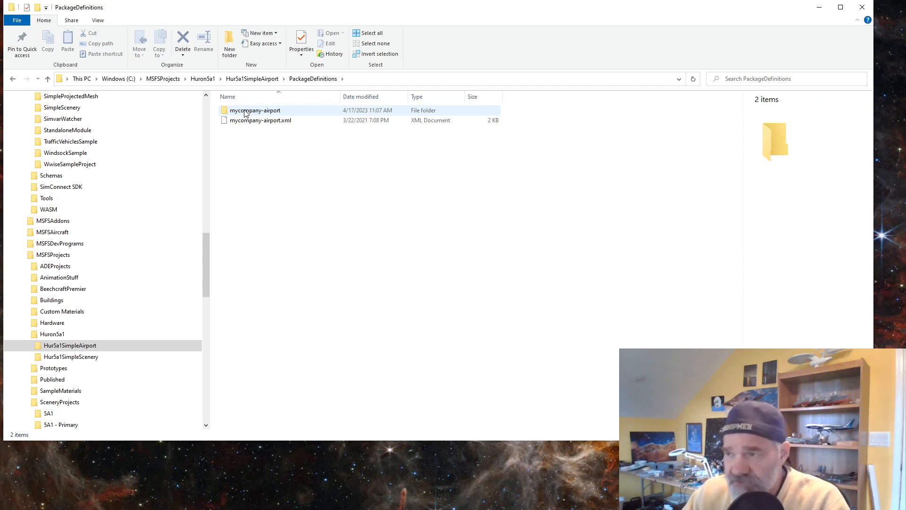
pyautogui.click(239, 123)
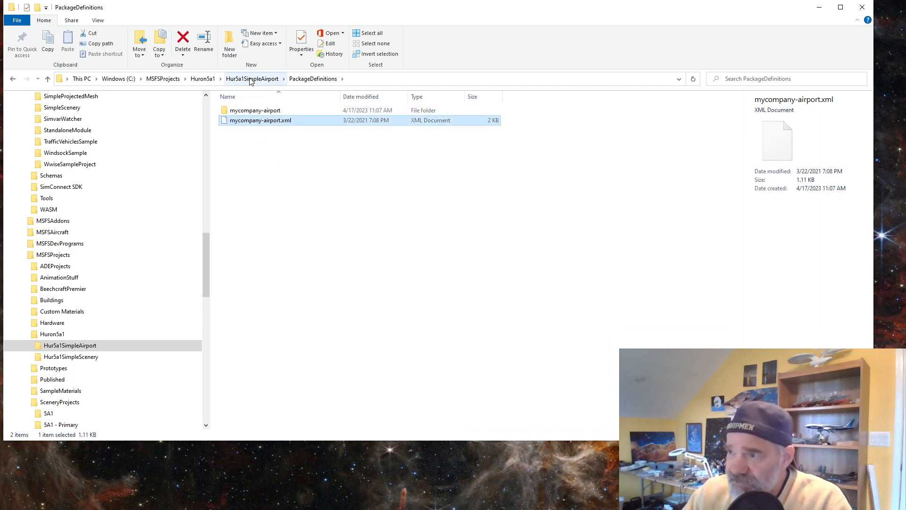
pyautogui.click(251, 79)
pyautogui.click(233, 133)
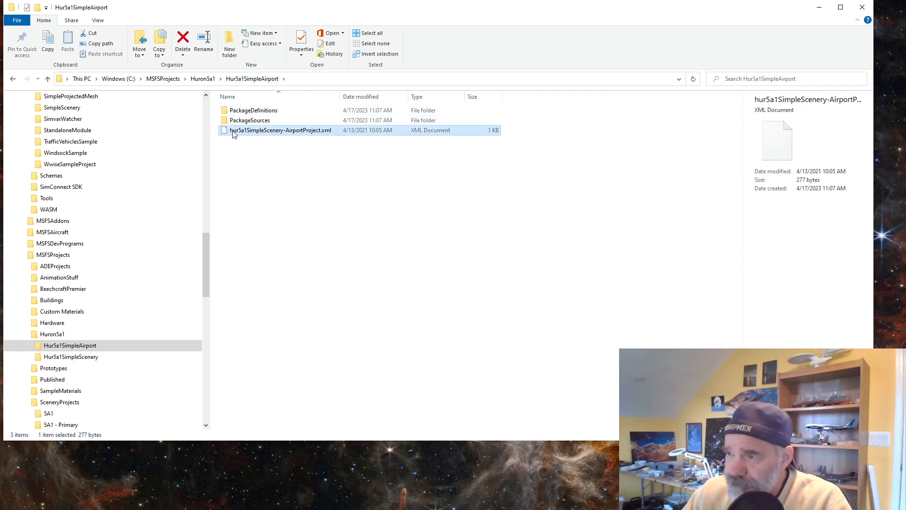
pyautogui.click(233, 132)
pyautogui.hotkey('ctrl', 'c')
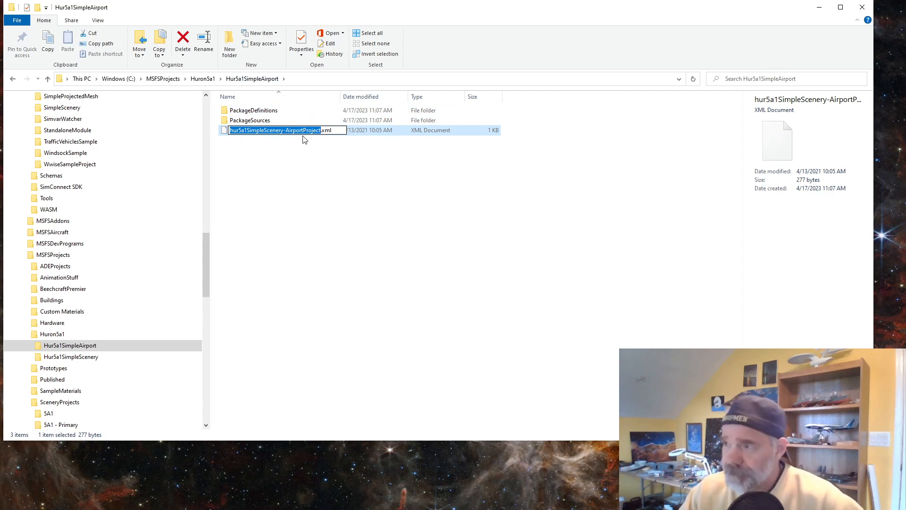
pyautogui.click(274, 151)
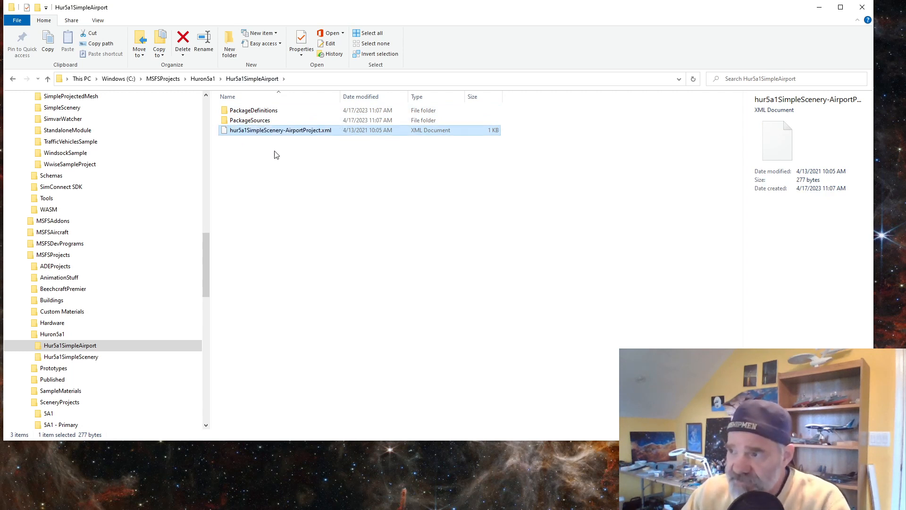
pyautogui.click(276, 155)
# Open Hur5a1SimpleAirport's PackageDefinitions folder and rename mycompany-airport.xml as hur5a1SimpleScenery-AirportProject.xml using the copied name.
pyautogui.doubleClick(253, 111)
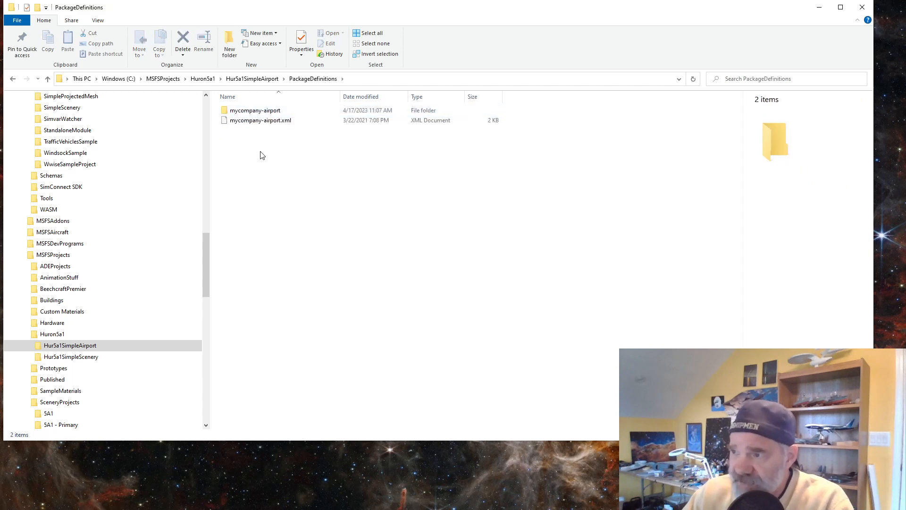
pyautogui.click(253, 124)
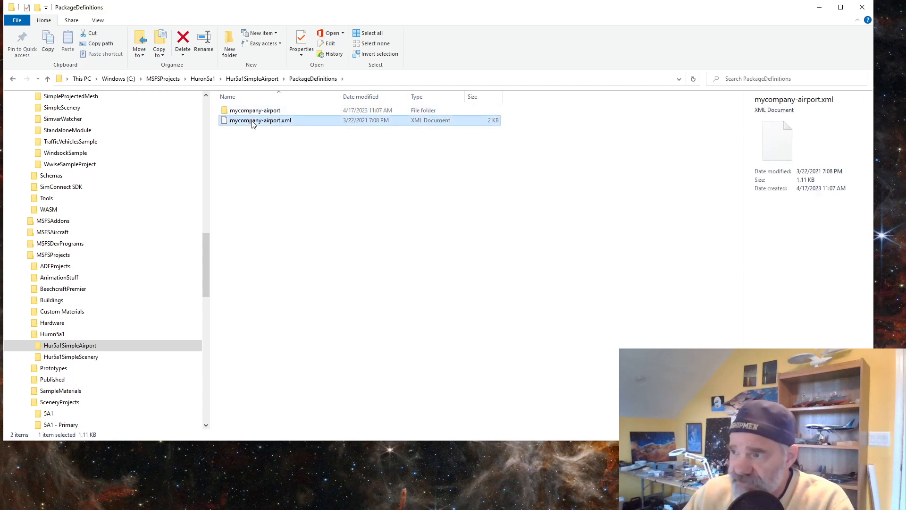
pyautogui.click(253, 122)
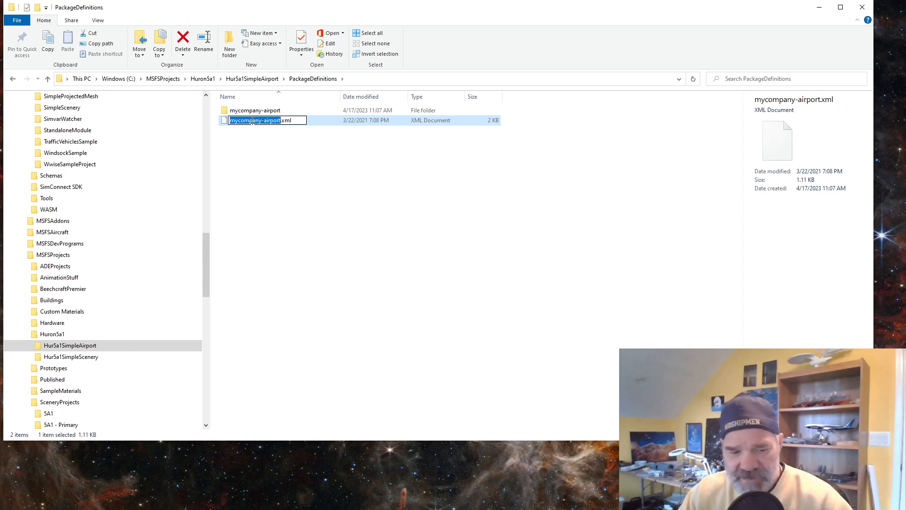
pyautogui.hotkey('ctrl', 'v')
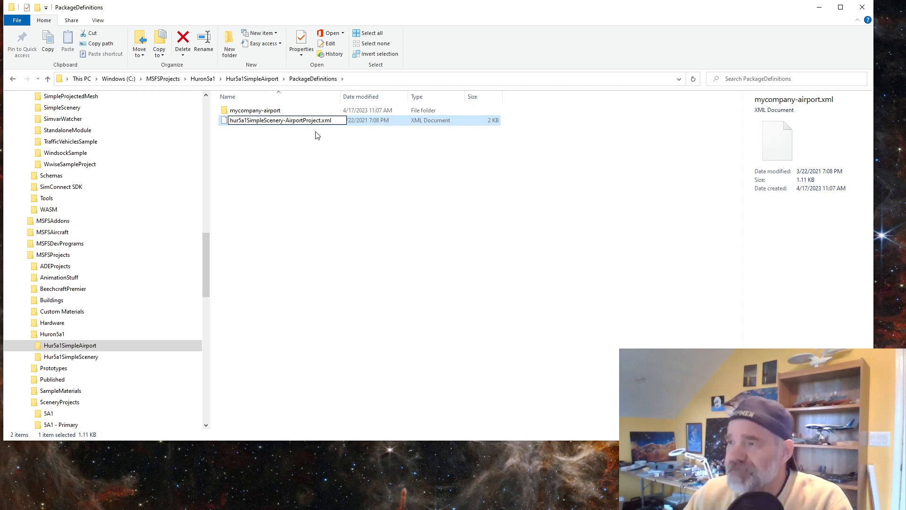
pyautogui.click(252, 111)
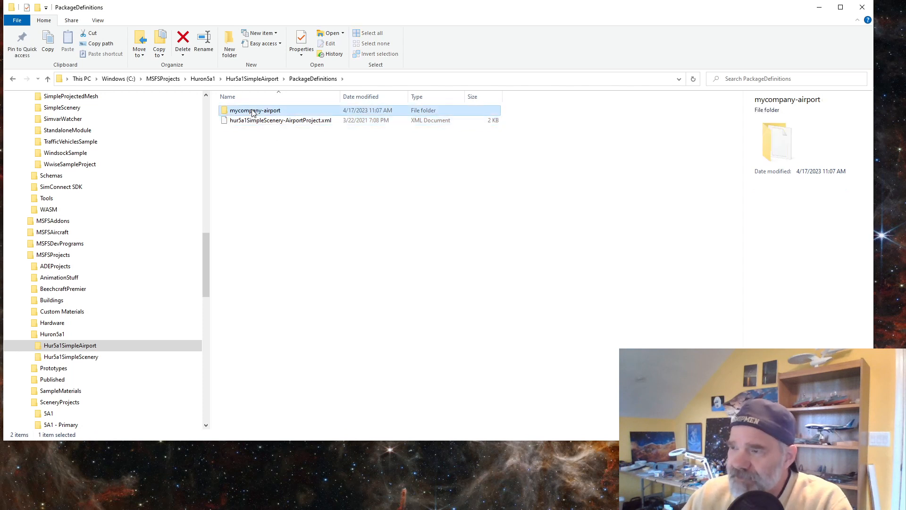
# Rename the mycompany-airport folder in Hur5a1SimpleAirport's PackageDefinitions as hur5a1SimpleScenery-AirportProject.
pyautogui.click(253, 111)
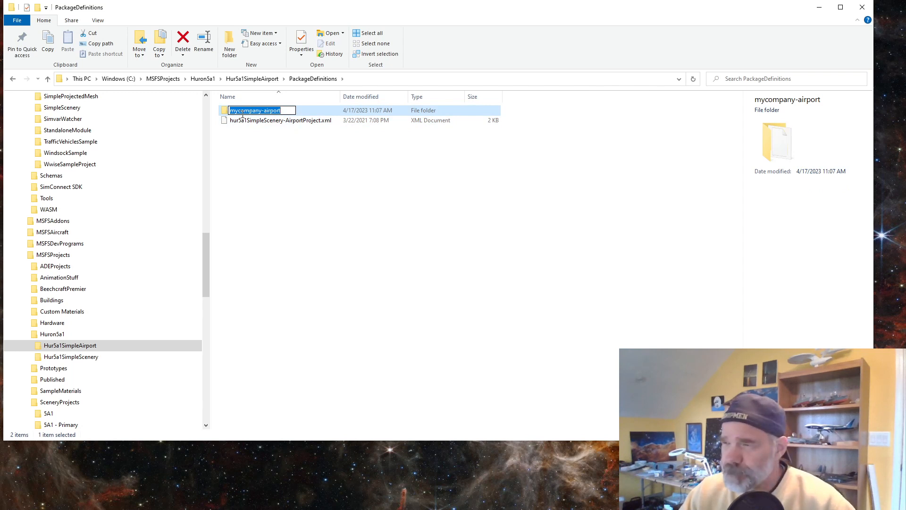
pyautogui.write('hur5a1SimpleScenery-AirportProject')
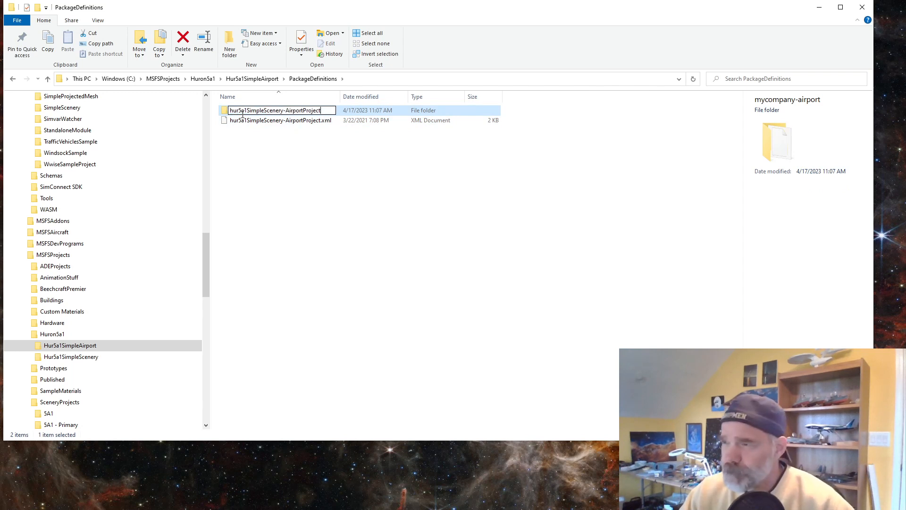
pyautogui.press('Return')
pyautogui.click(293, 143)
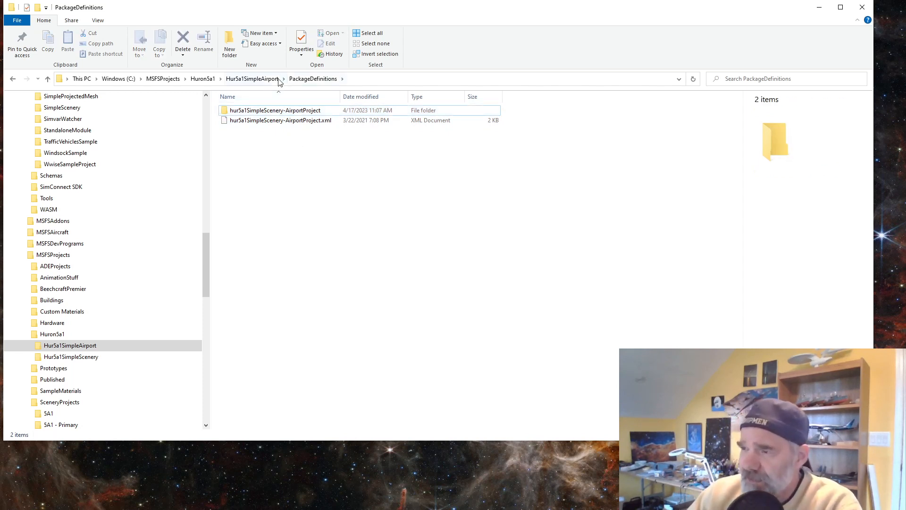
# Open PackageDefinitions' hur5a1SimpleScenery-AirportProject.xml in Notepad++ and set the AssetPackage name to hur5a1SimpleScenery-AirportProject.
pyautogui.click(259, 81)
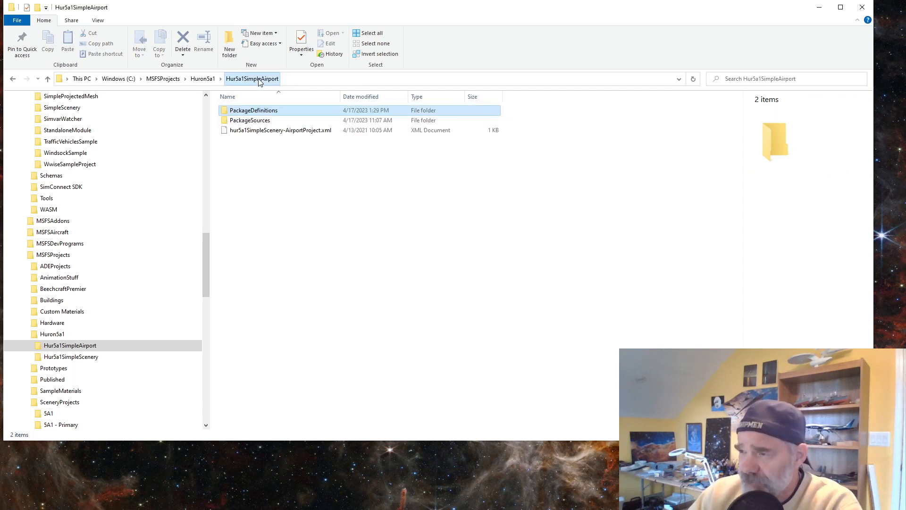
pyautogui.doubleClick(239, 113)
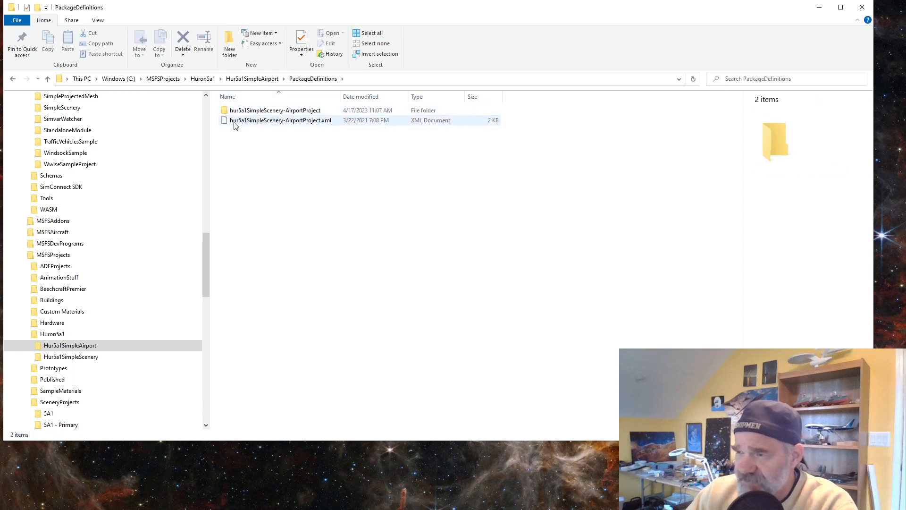
pyautogui.click(276, 122)
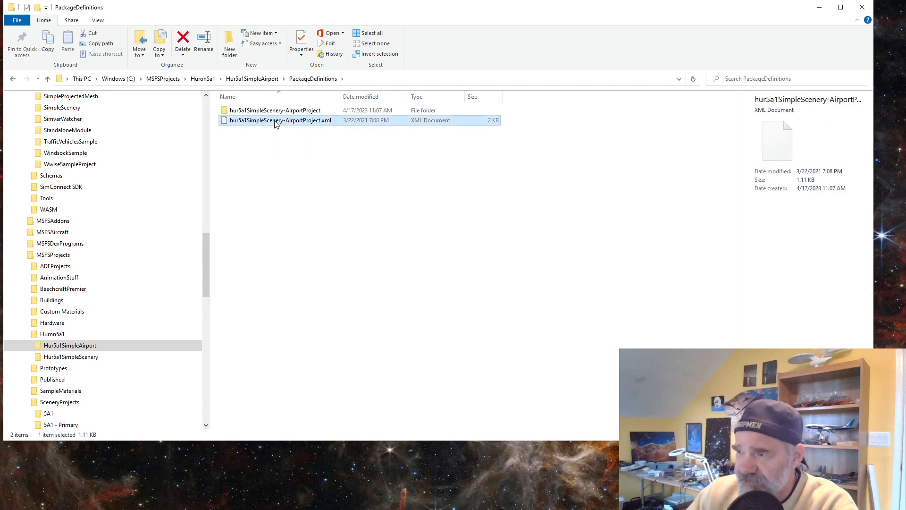
pyautogui.rightClick(276, 122)
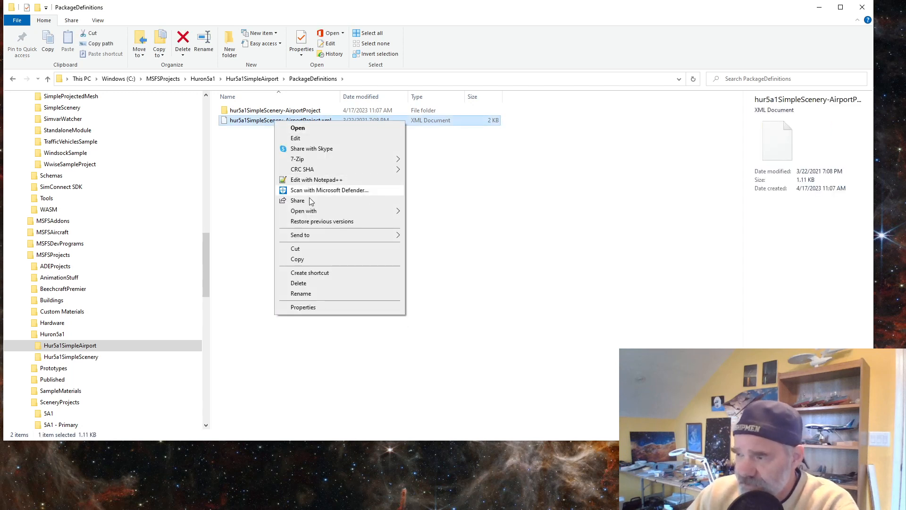
pyautogui.moveTo(317, 212)
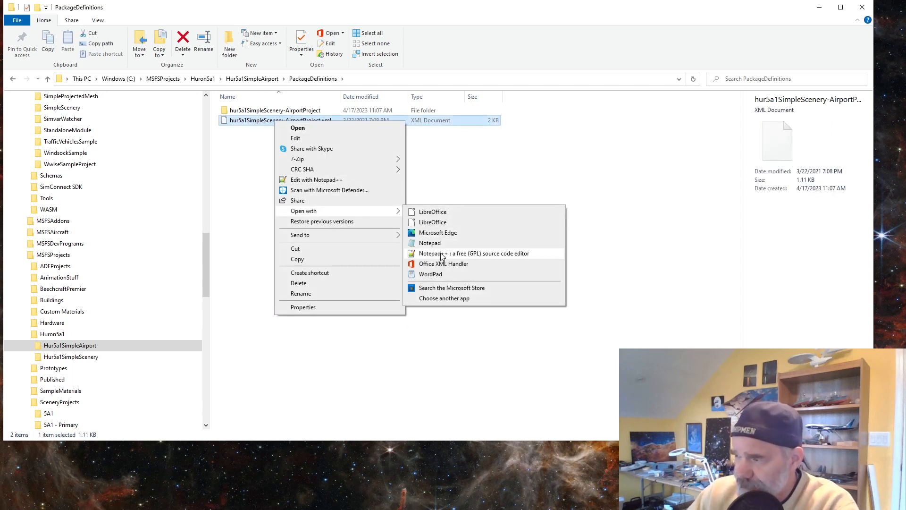
pyautogui.click(442, 253)
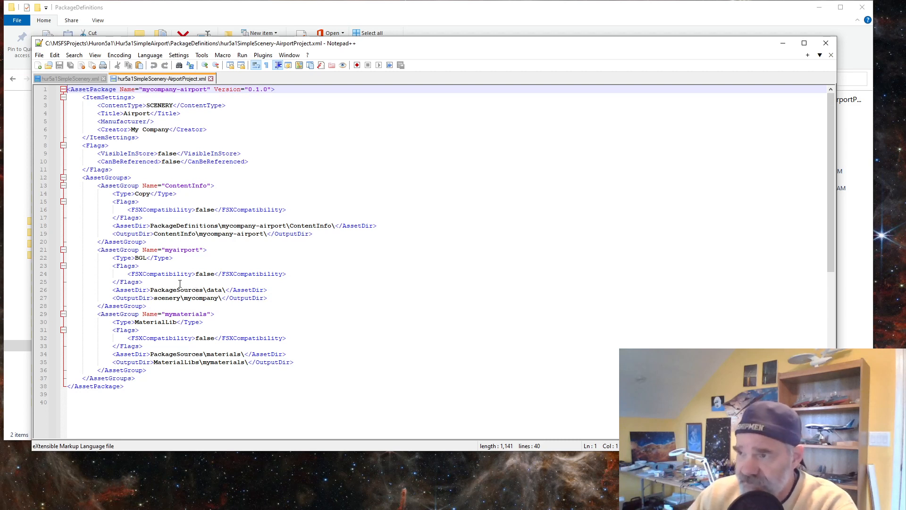
pyautogui.moveTo(143, 90); pyautogui.dragTo(207, 90)
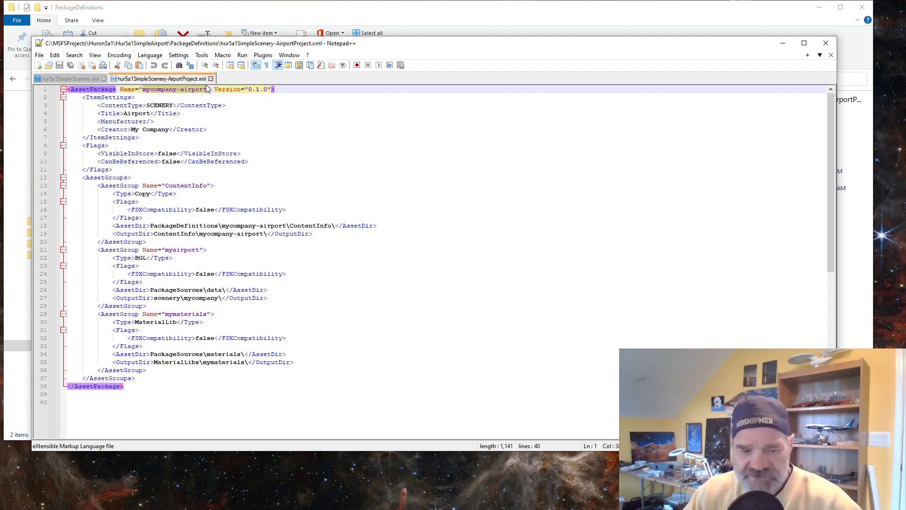
pyautogui.write('hur5a1SimpleScenery-AirportProject')
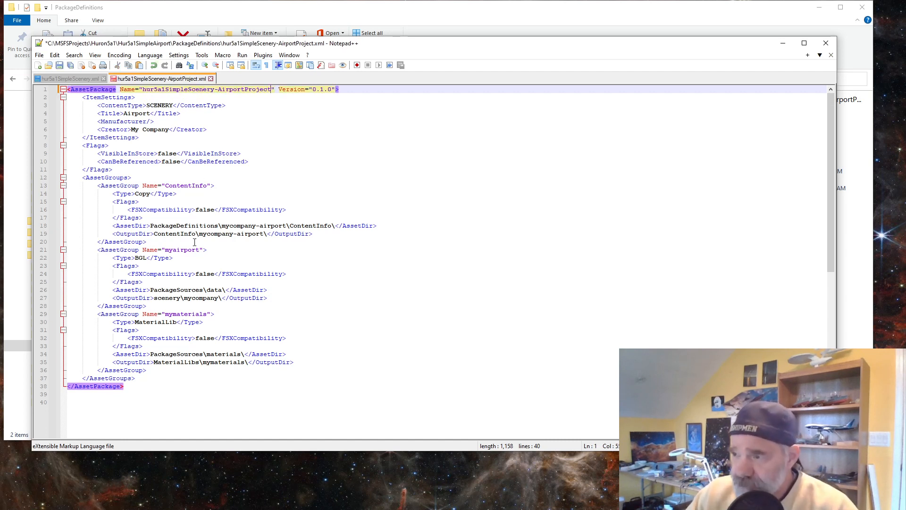
# Replace mycompany-airport with hur5a1SimpleScenery-AirportProject in the ContentInfo group's AssetDir and OutputDir paths, and minimize Notepad++.
pyautogui.click(186, 223)
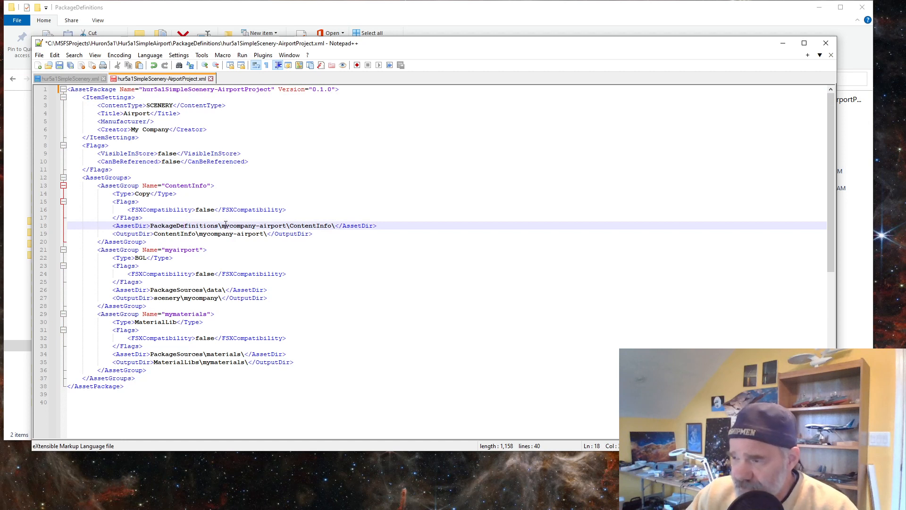
pyautogui.moveTo(223, 225); pyautogui.dragTo(287, 225)
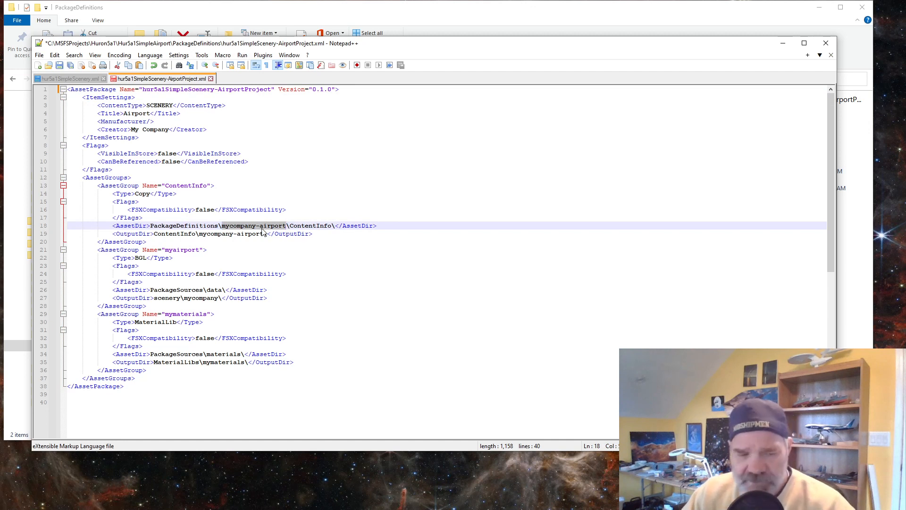
pyautogui.write('hur5a1SimpleScenery-AirportProject')
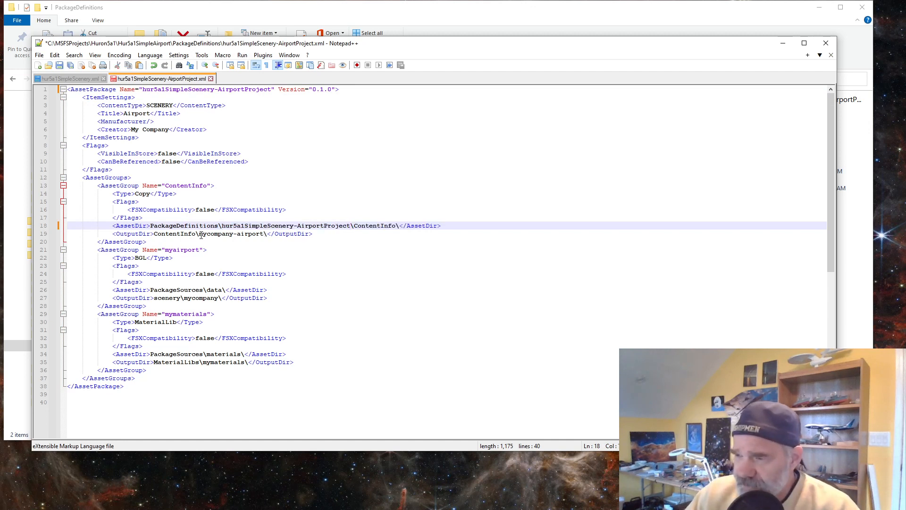
pyautogui.moveTo(199, 234); pyautogui.dragTo(266, 235)
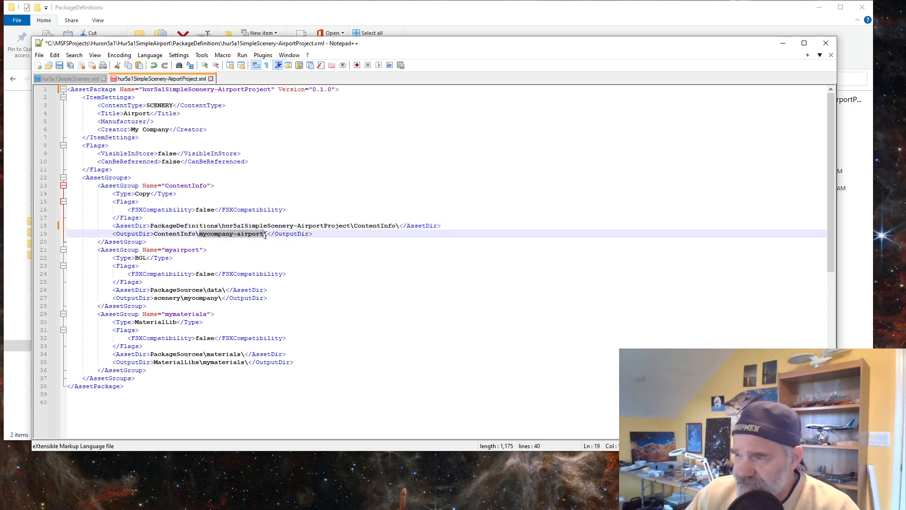
pyautogui.write('hur5a1SimpleScenery-AirportProject')
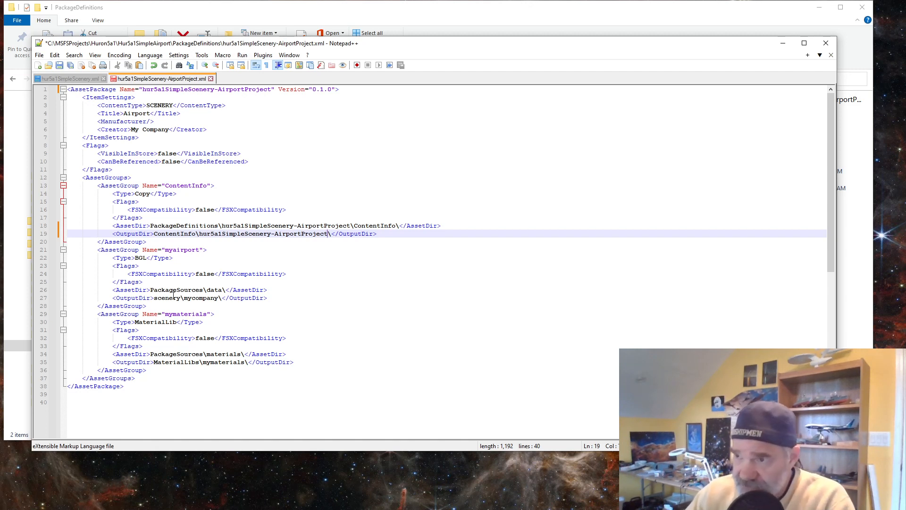
pyautogui.click(783, 43)
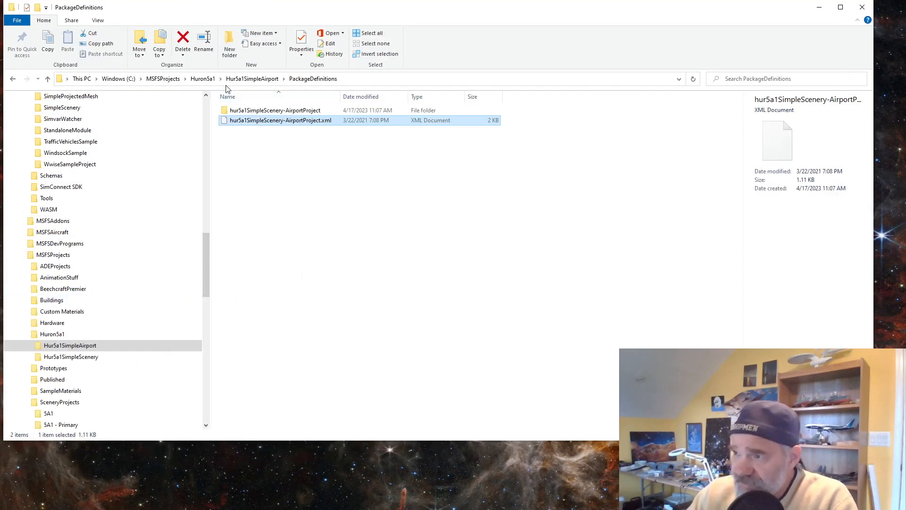
# Open mynn.xml from Hur5a1SimpleAirport's PackageSources\data folder in Notepad++.
pyautogui.click(237, 79)
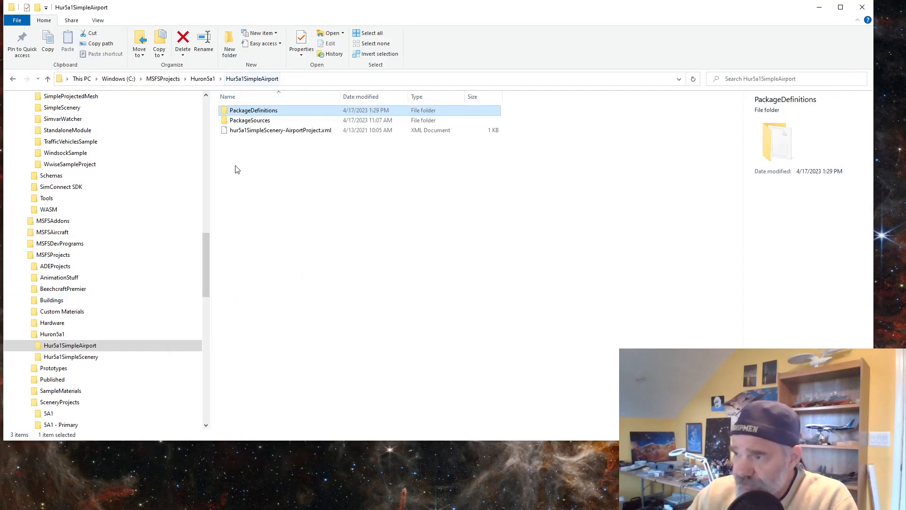
pyautogui.click(248, 123)
pyautogui.doubleClick(248, 122)
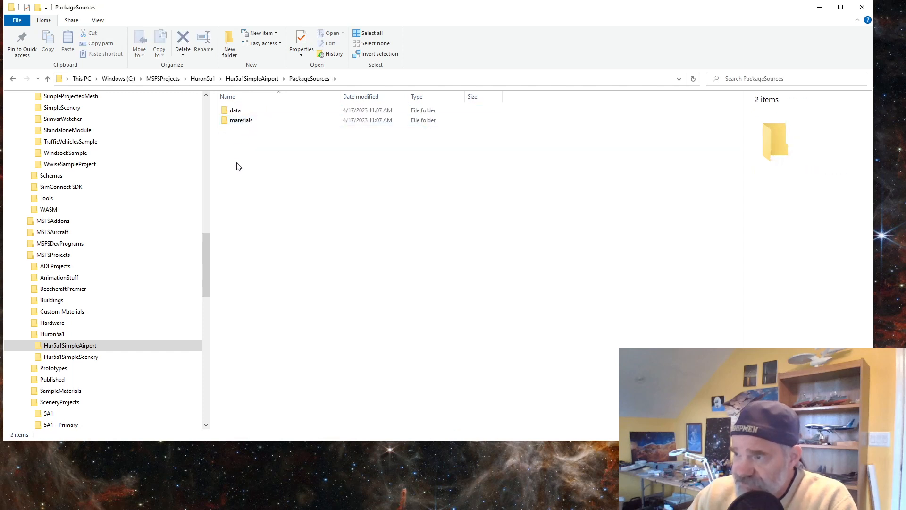
pyautogui.doubleClick(234, 111)
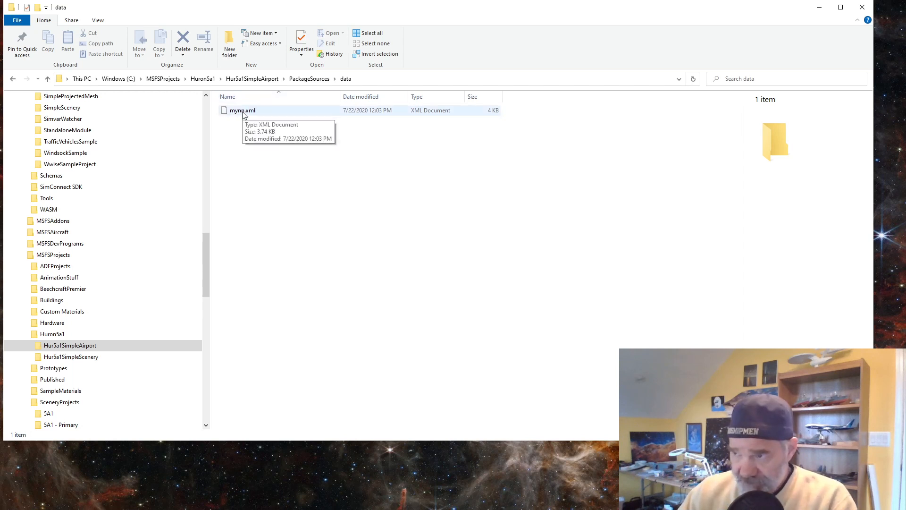
pyautogui.click(244, 116)
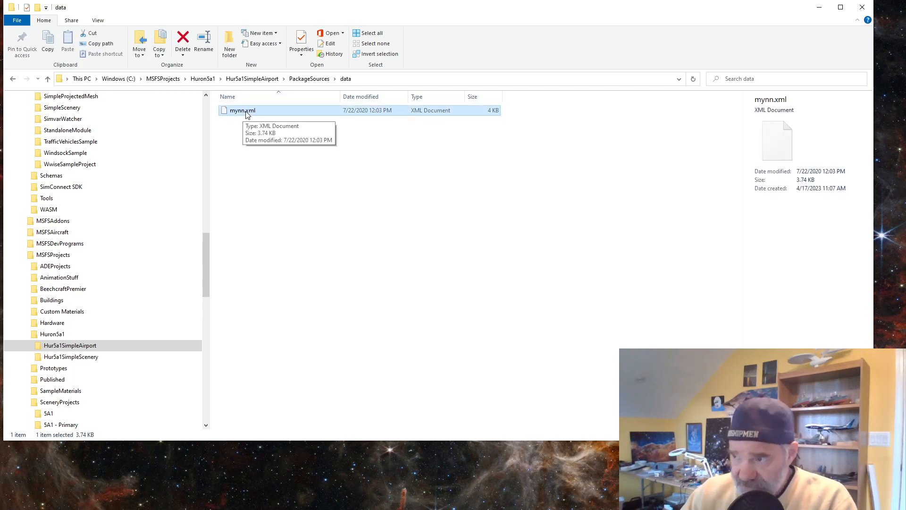
pyautogui.rightClick(246, 112)
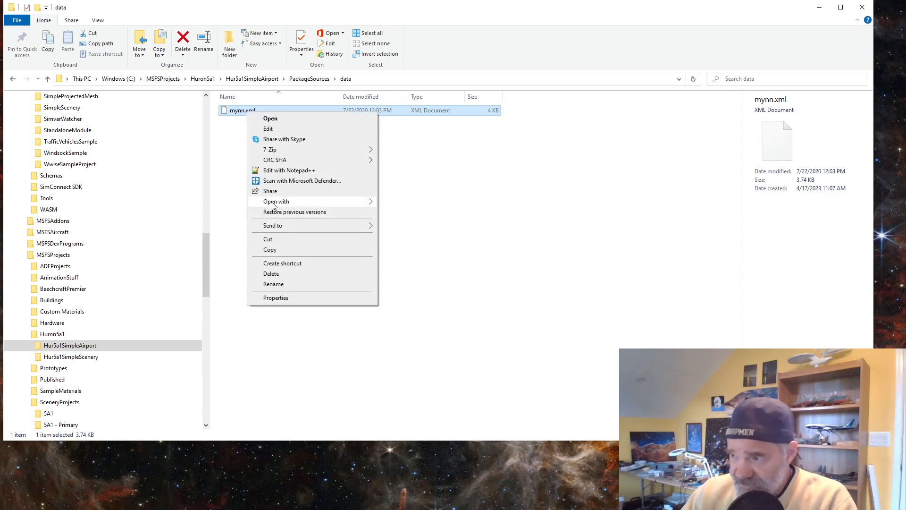
pyautogui.moveTo(279, 203)
pyautogui.click(446, 244)
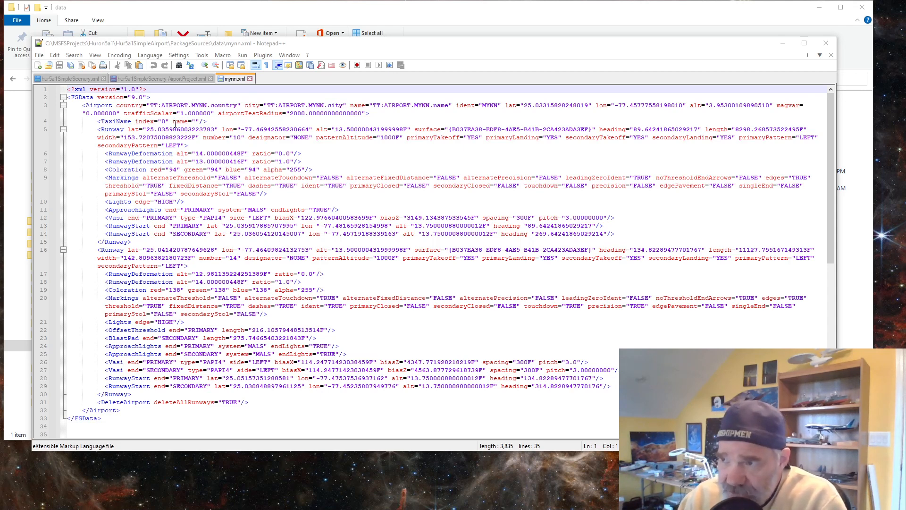
# Examine the country and city attributes of the Airport element, close mynn.xml and return to File Explorer.
pyautogui.moveTo(161, 107); pyautogui.dragTo(193, 106)
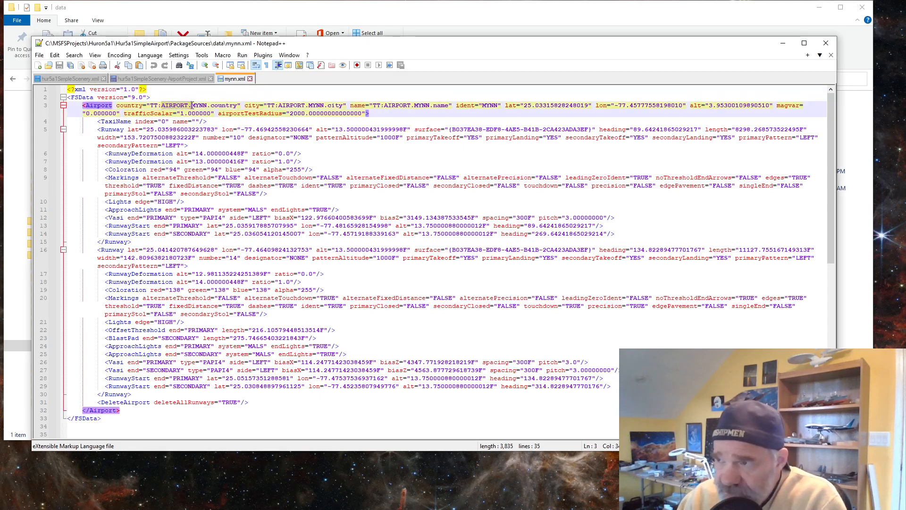
pyautogui.click(321, 107)
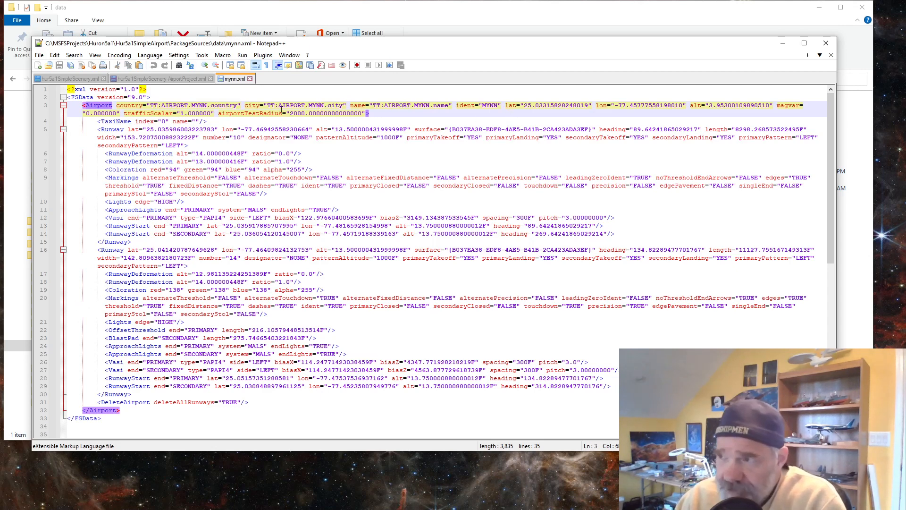
pyautogui.click(250, 79)
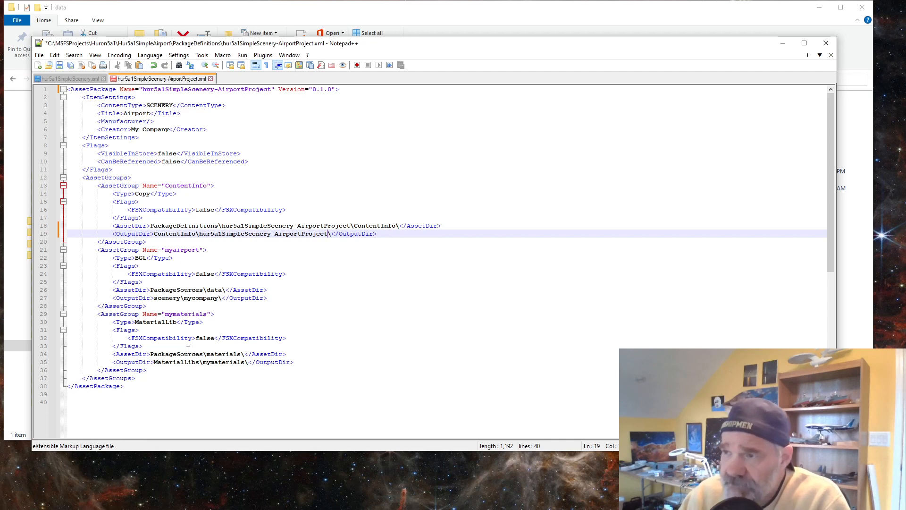
pyautogui.click(786, 45)
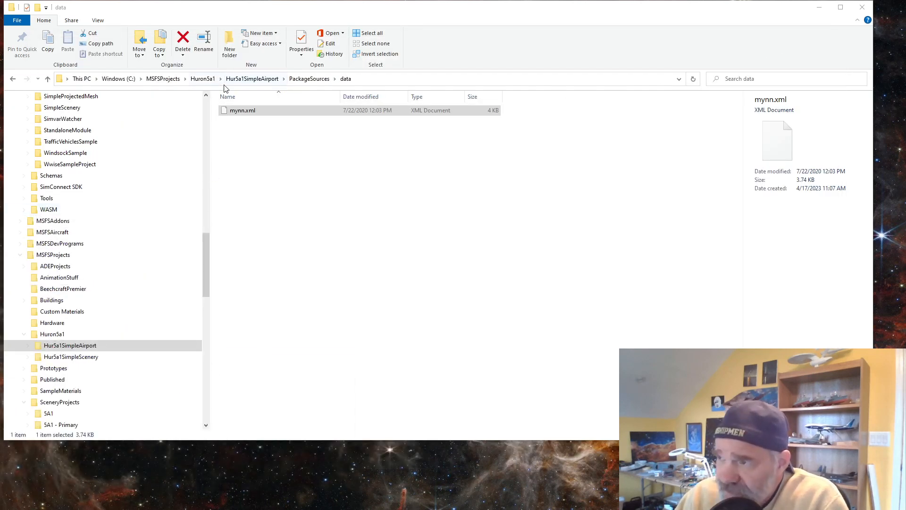
# Rename the materials folder in PackageSources as hur5a1SimpleScenery-AirportProject-materials and widen the Name column to fit it.
pyautogui.click(306, 80)
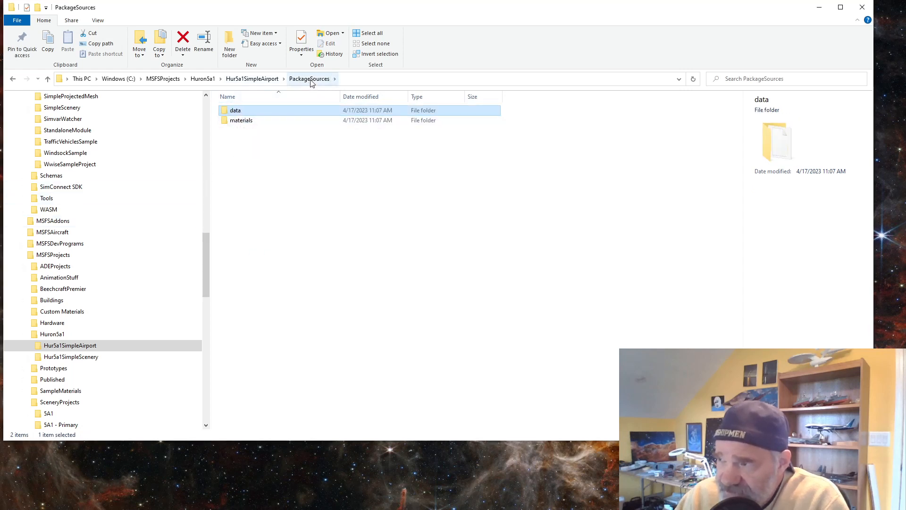
pyautogui.click(244, 123)
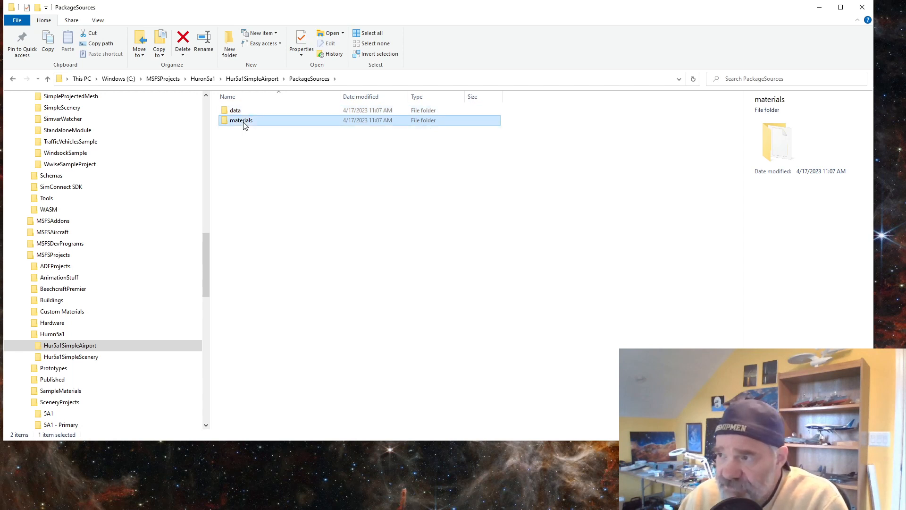
pyautogui.click(244, 124)
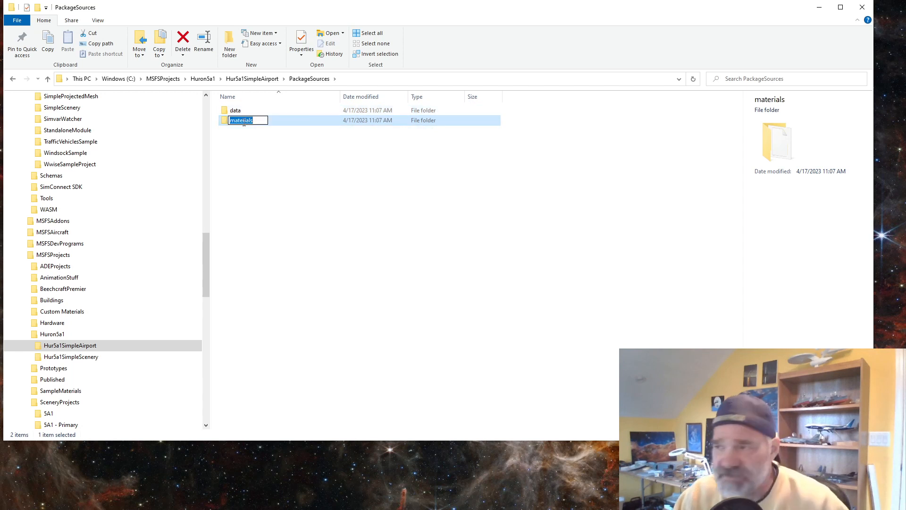
pyautogui.click(231, 122)
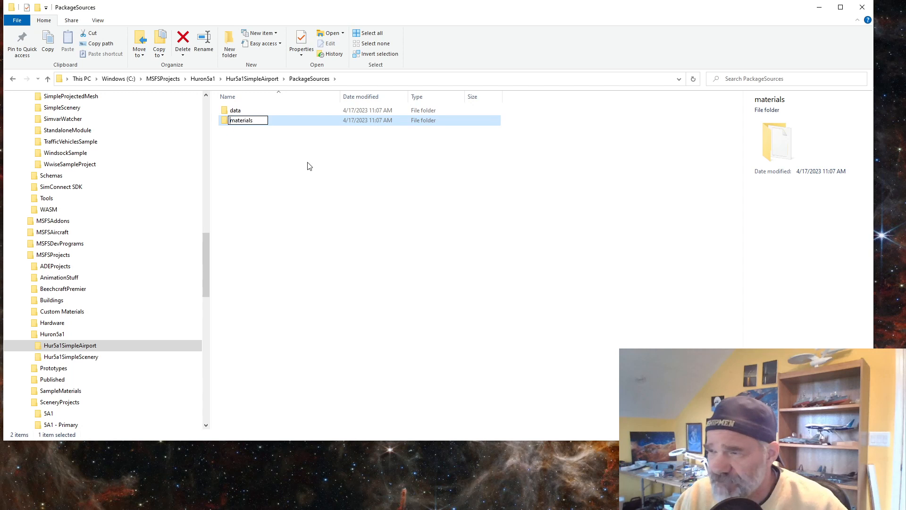
pyautogui.write('hur5a1SimpleScenery-AirportProject')
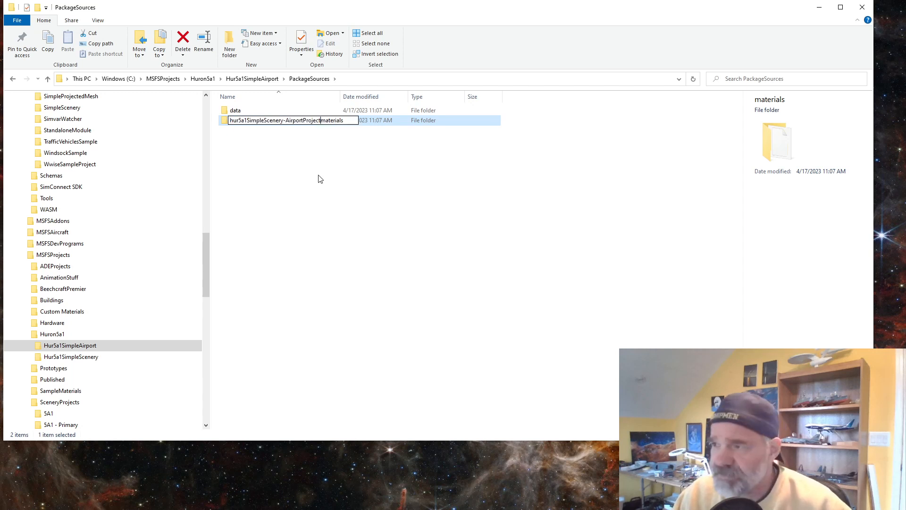
pyautogui.write('-')
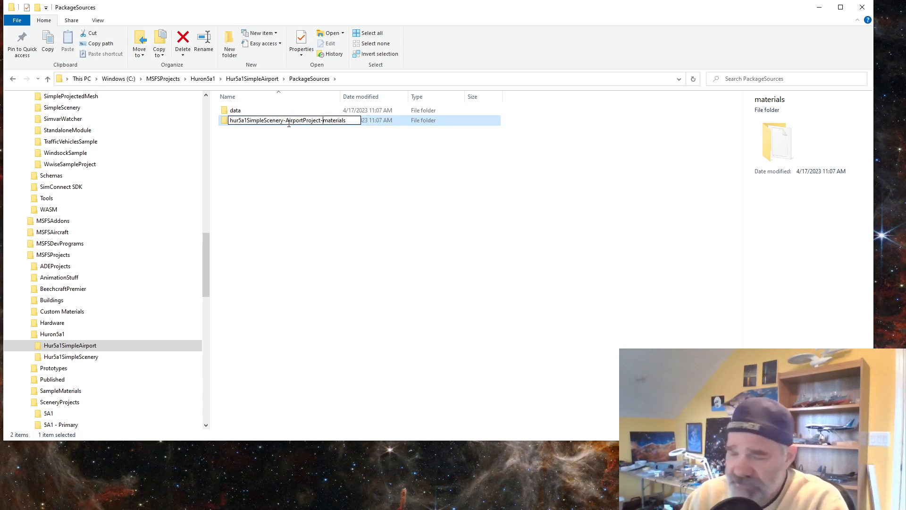
pyautogui.press('Return')
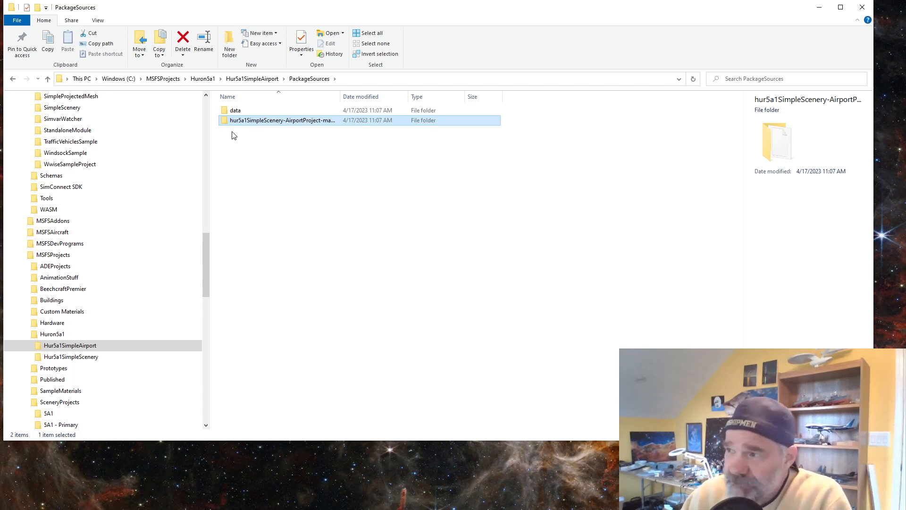
pyautogui.moveTo(340, 96); pyautogui.dragTo(367, 100)
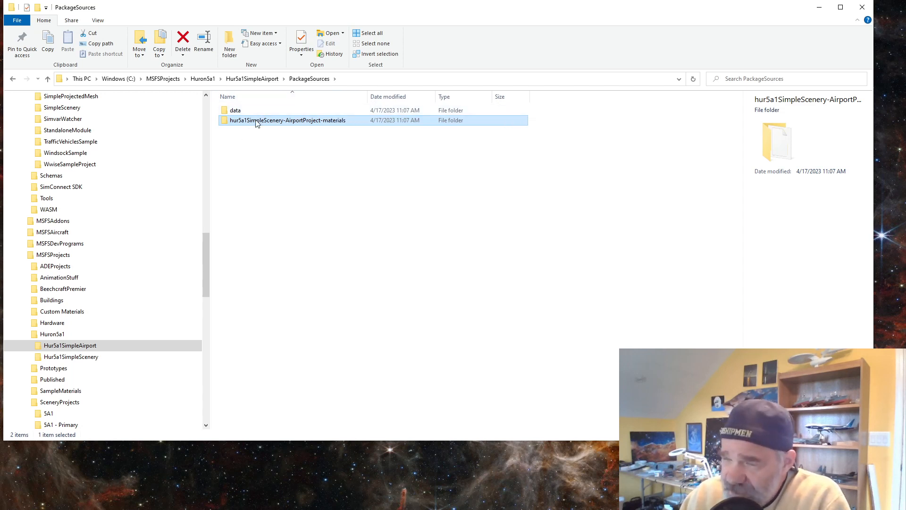
# Create a folder named hur5a1SimpleScenery-AirportProject-modelLib in Hur5a1SimpleAirport's PackageSources folder.
pyautogui.moveTo(331, 120)
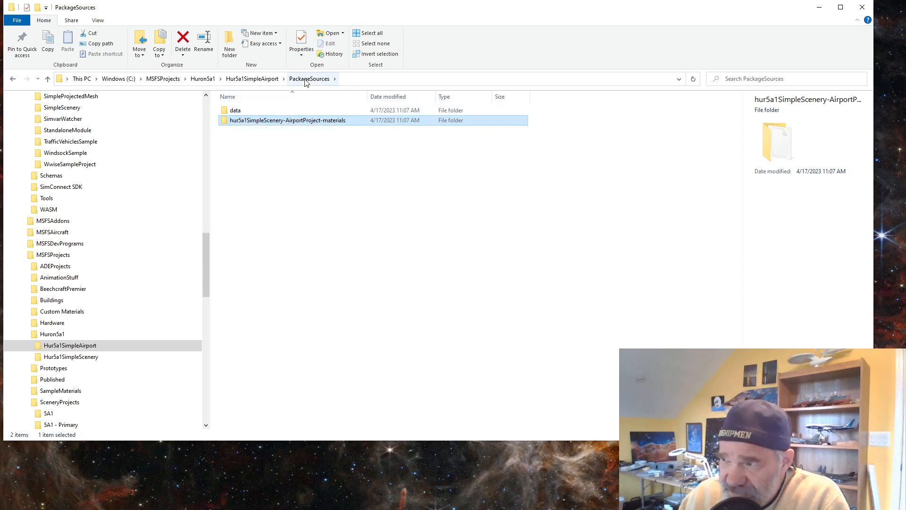
pyautogui.rightClick(251, 157)
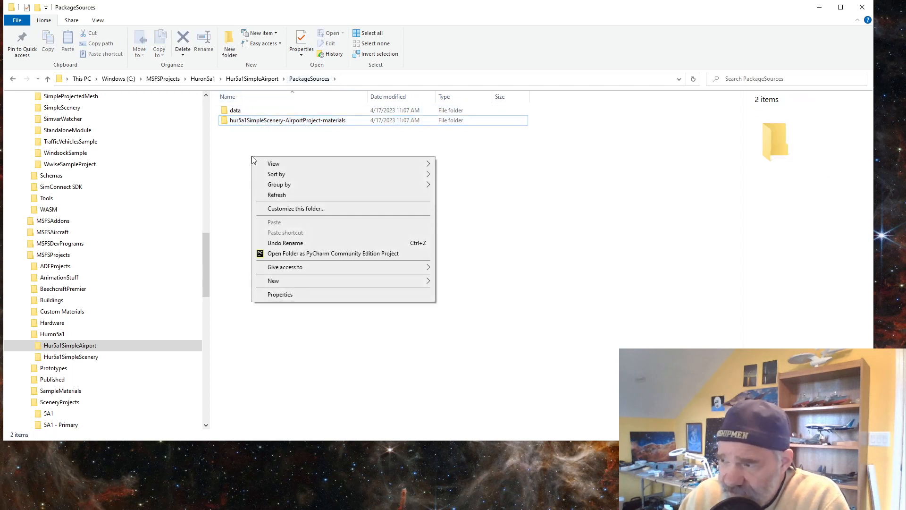
pyautogui.moveTo(282, 282)
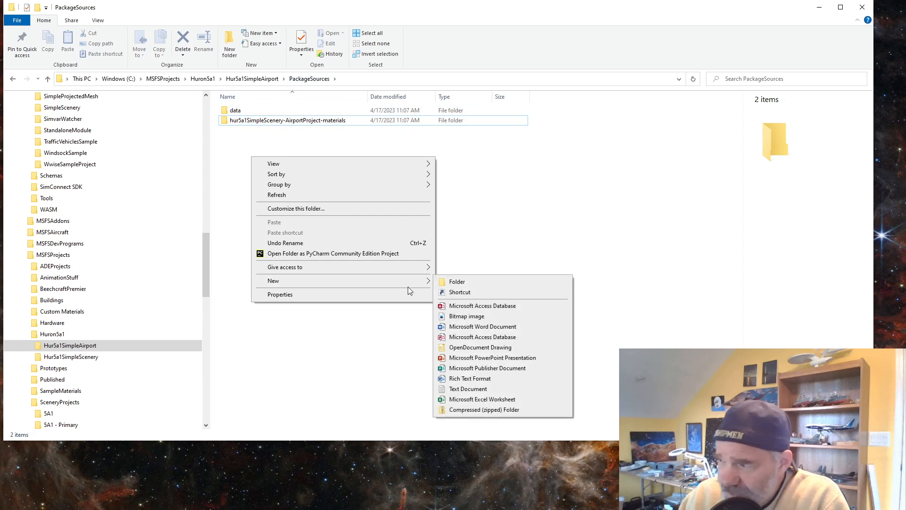
pyautogui.click(481, 283)
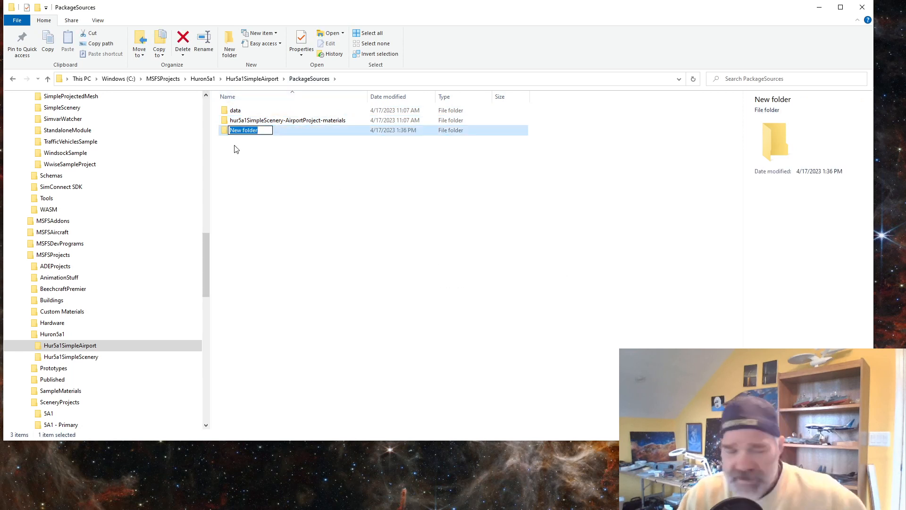
pyautogui.write('hur5a1SimpleScenery-AirportProject')
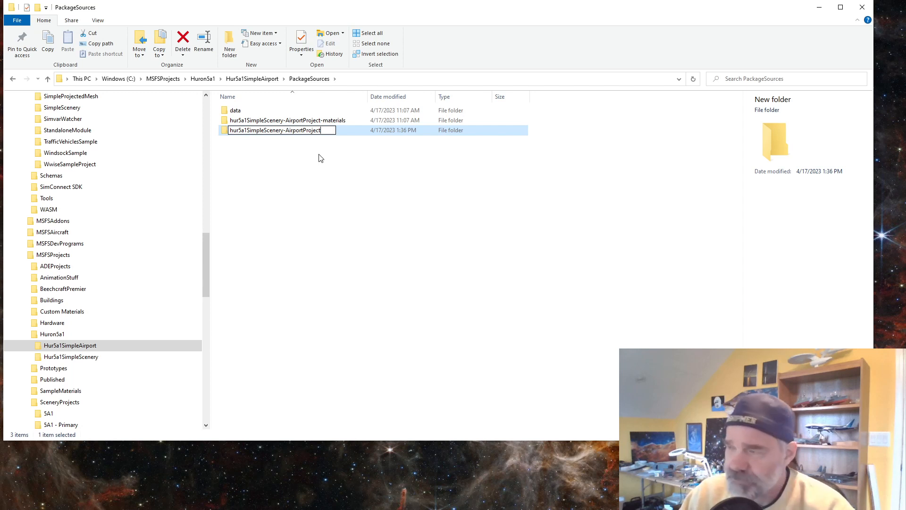
pyautogui.write('-m')
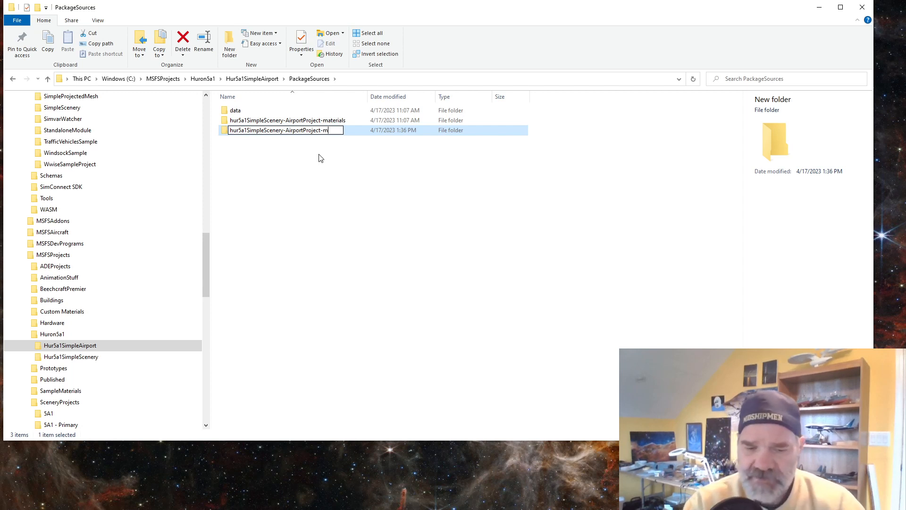
pyautogui.write('odelL')
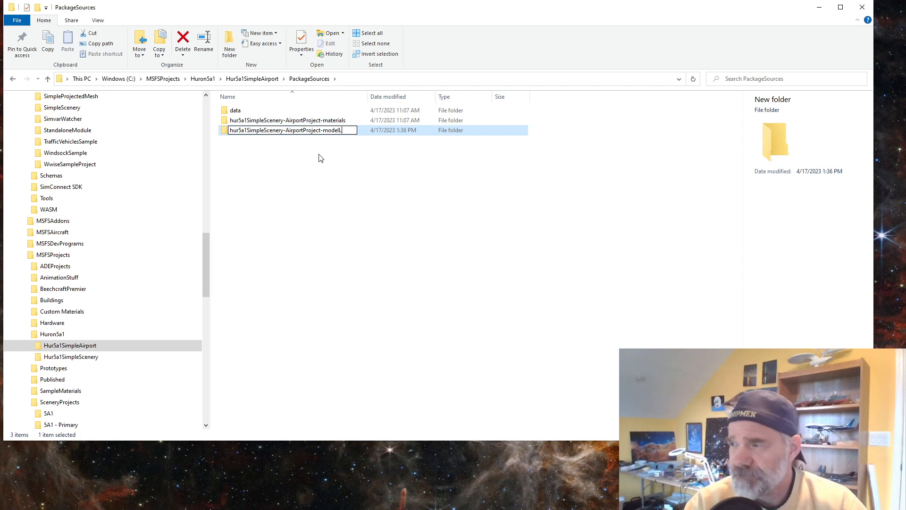
pyautogui.write('ib')
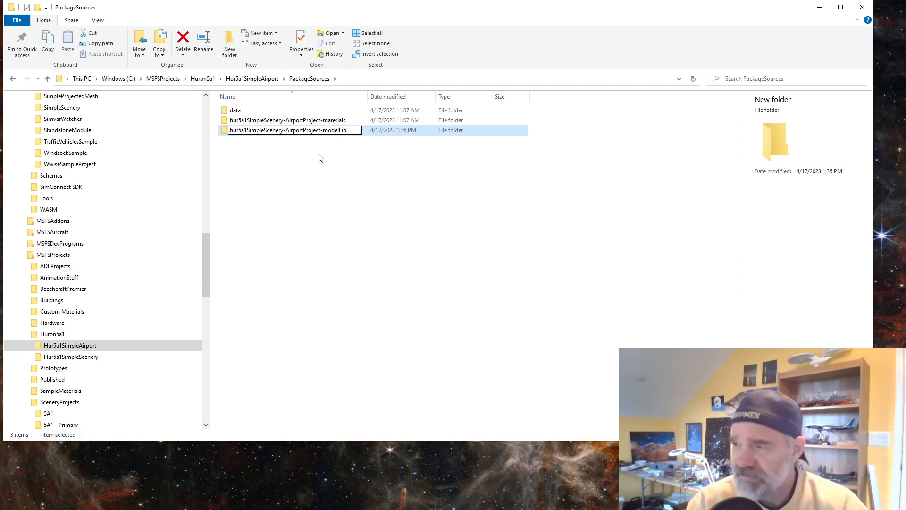
pyautogui.press('Return')
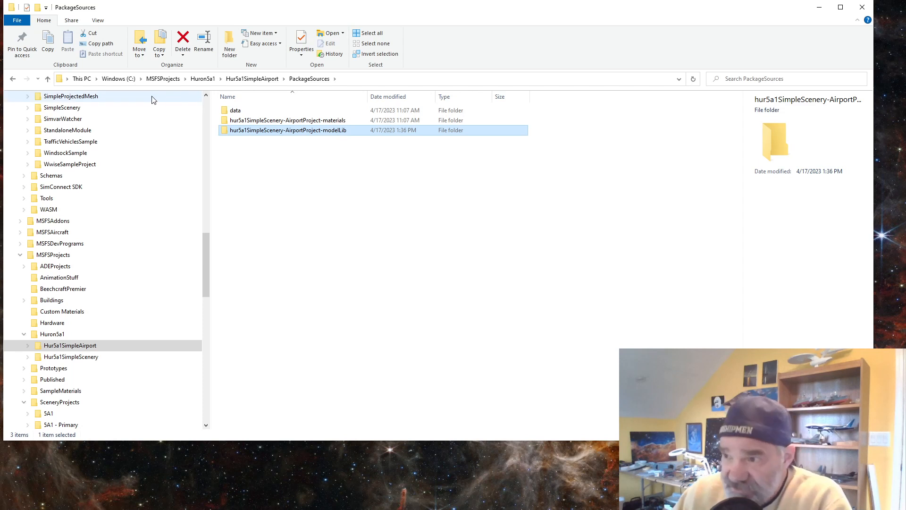
# Open hur5a1SimpleScenery-AirportProject.xml from Hur5a1SimpleAirport's PackageDefinitions folder in Notepad++.
pyautogui.click(262, 81)
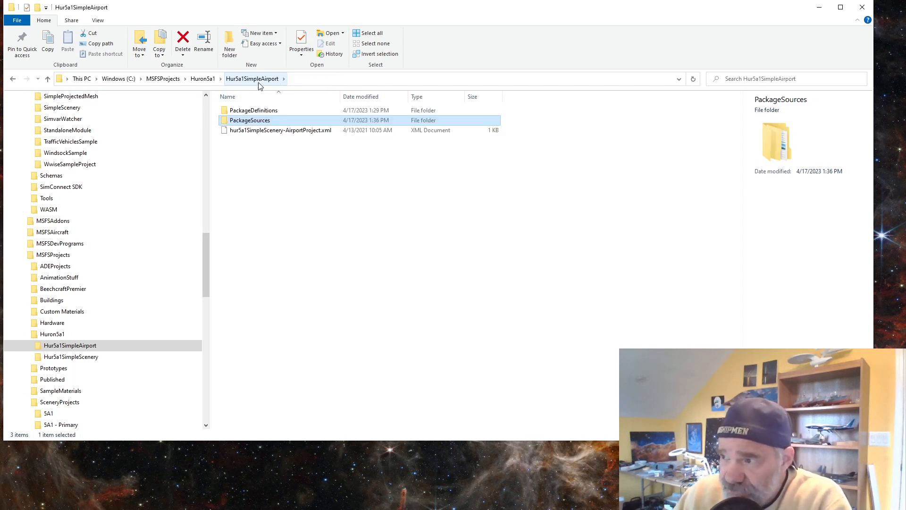
pyautogui.doubleClick(250, 111)
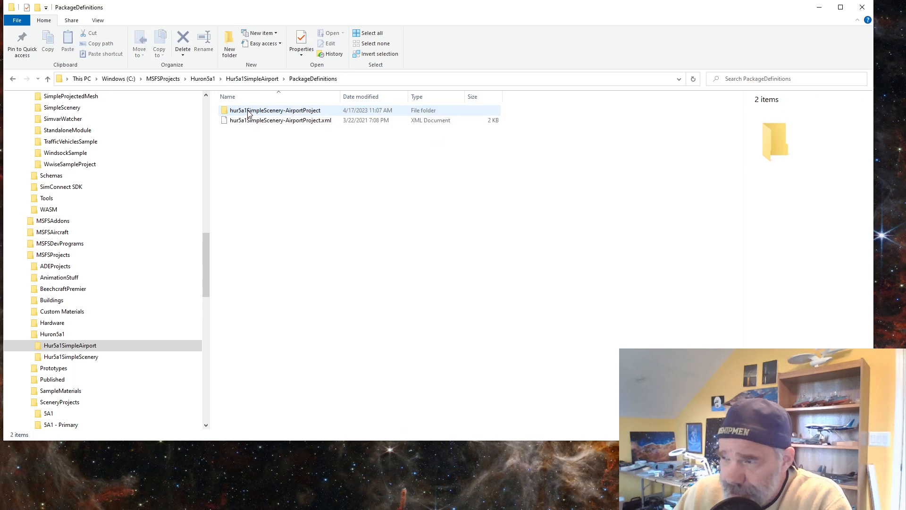
pyautogui.click(302, 122)
pyautogui.rightClick(297, 122)
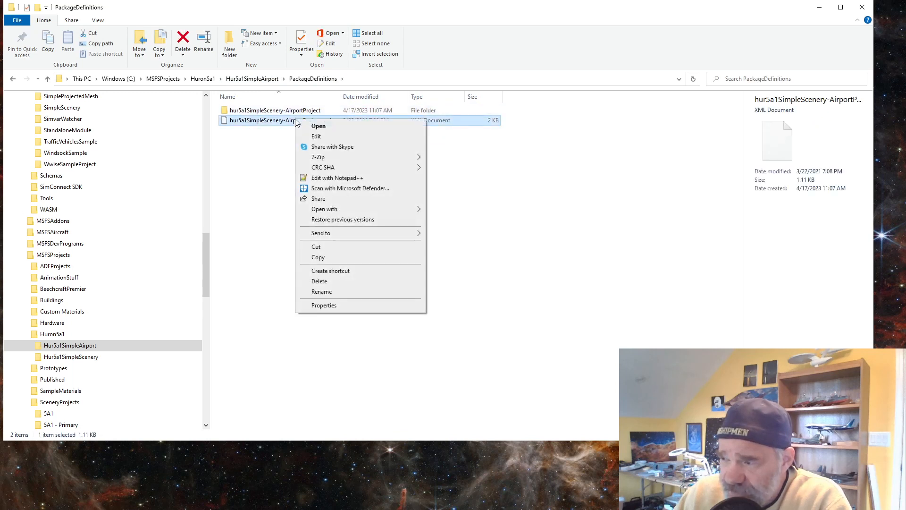
pyautogui.moveTo(344, 212)
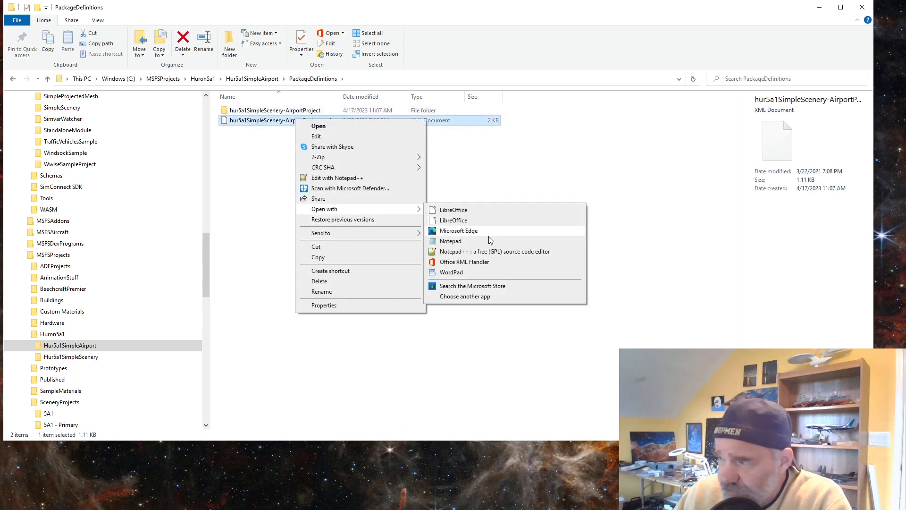
pyautogui.click(491, 251)
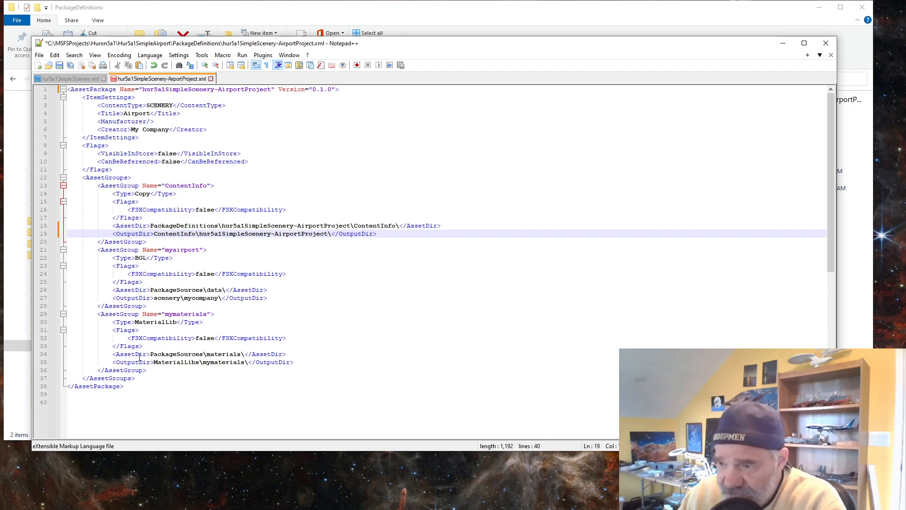
# Copy the 5a1-modellib AssetGroup from 5a1-hur-ohio.xml into hur5a1SimpleScenery-AirportProject.xml on a new line after the myairport group.
pyautogui.click(154, 305)
pyautogui.press('Return')
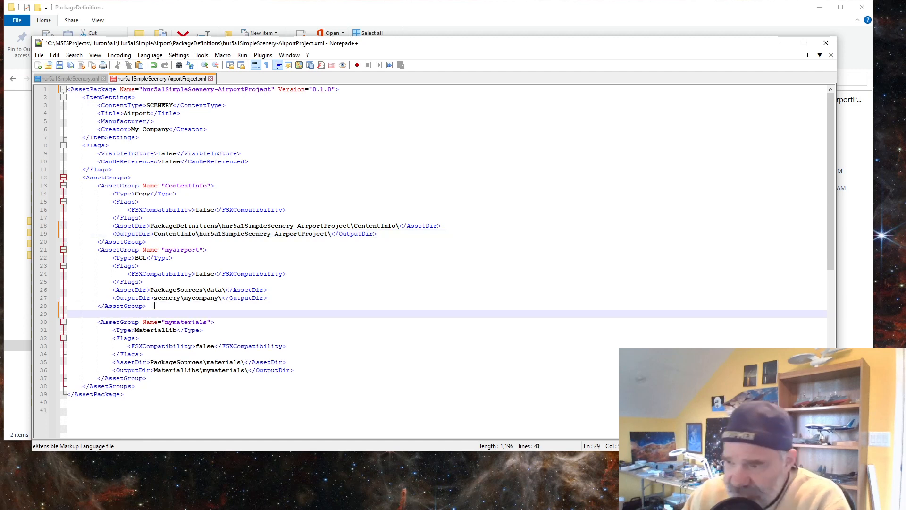
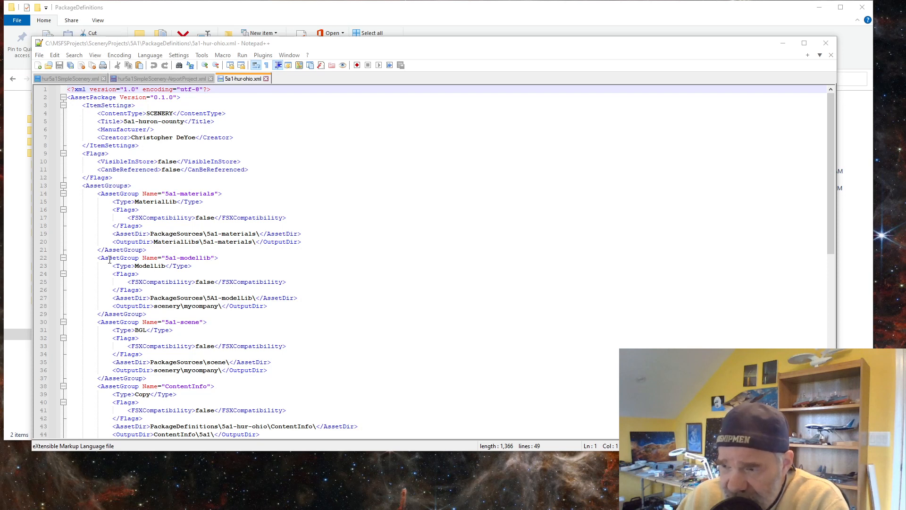
pyautogui.moveTo(68, 258); pyautogui.dragTo(160, 314)
pyautogui.hotkey('ctrl', 'c')
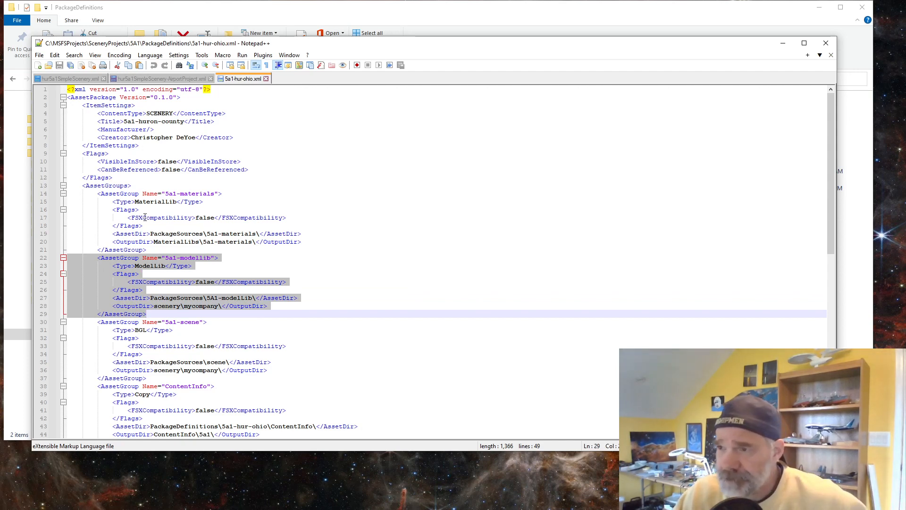
pyautogui.click(157, 80)
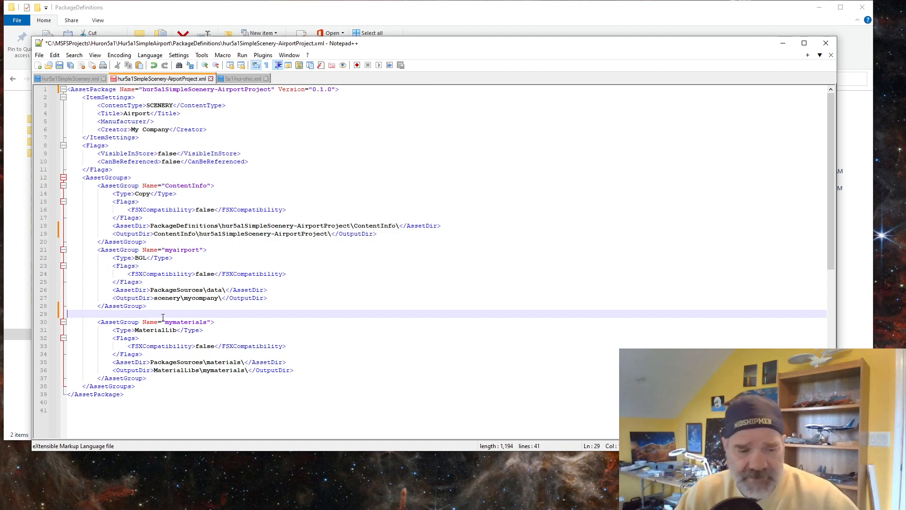
pyautogui.hotkey('ctrl', 'v')
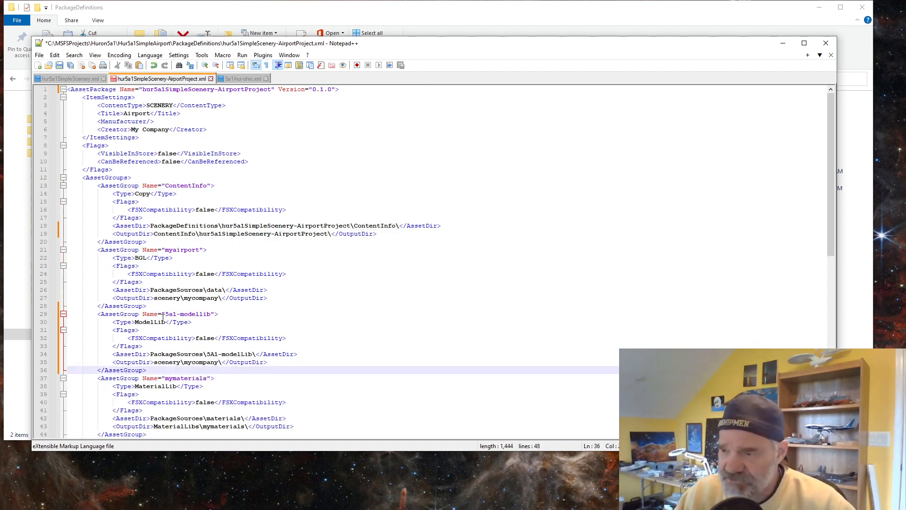
pyautogui.scroll(-2, 164, 320)
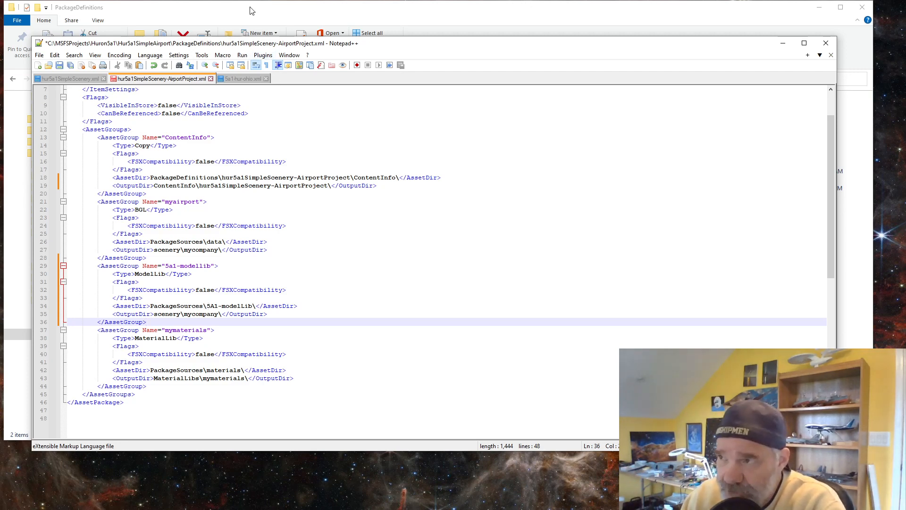
# In File Explorer, copy the base name of hur5a1SimpleScenery-AirportProject.xml in the Hur5a1SimpleAirport folder, then open PackageDefinitions.
pyautogui.click(229, 21)
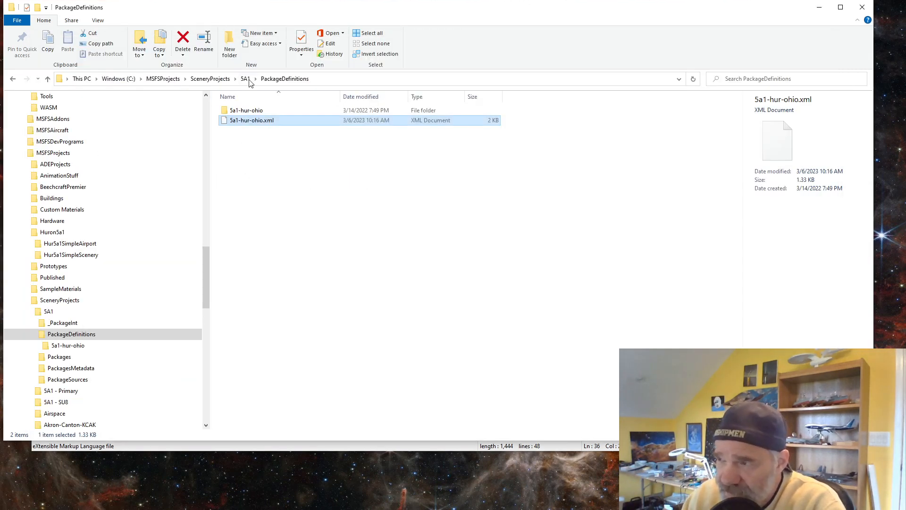
pyautogui.click(24, 301)
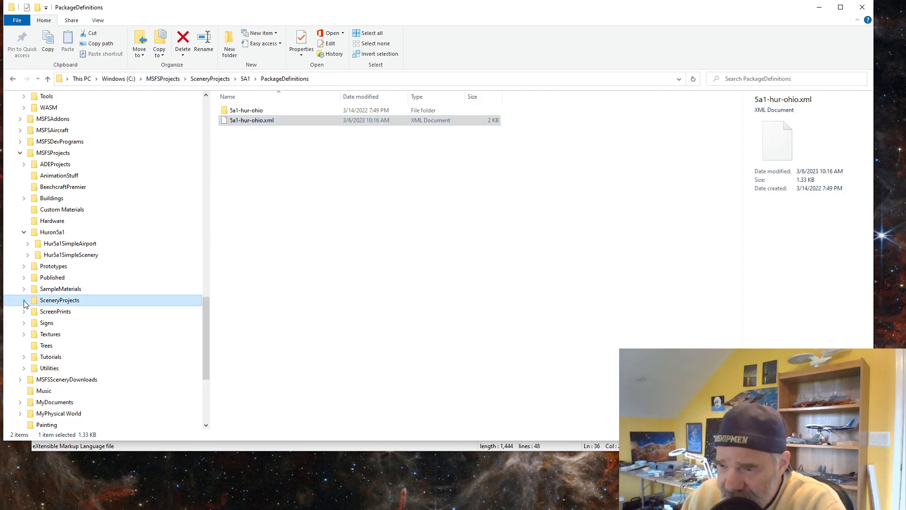
pyautogui.click(61, 245)
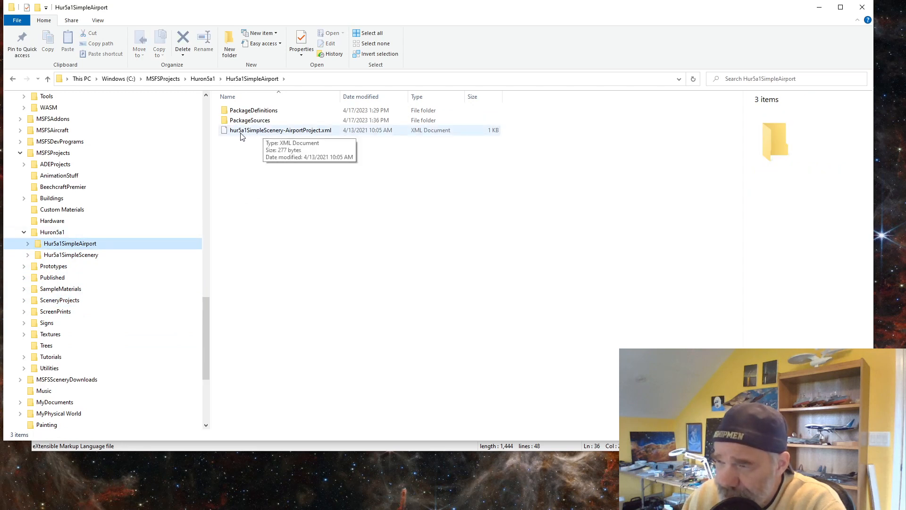
pyautogui.click(253, 133)
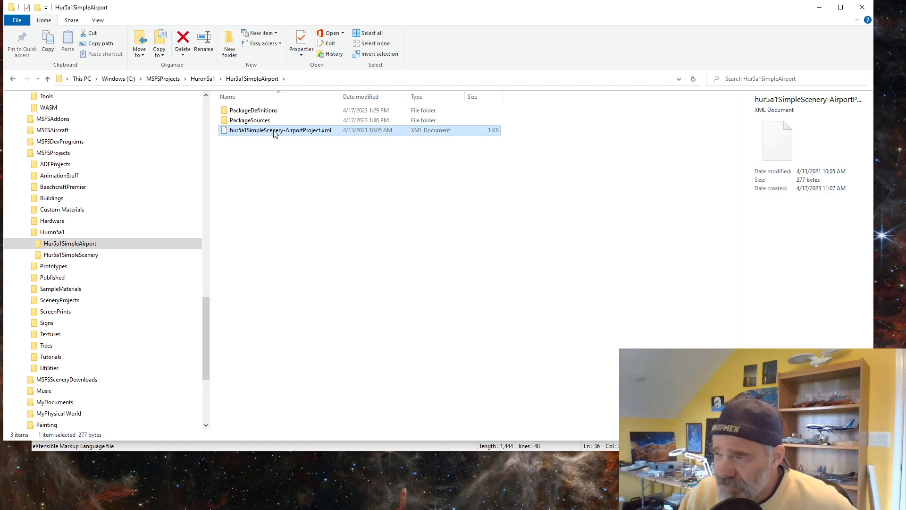
pyautogui.click(274, 134)
pyautogui.hotkey('ctrl', 'c')
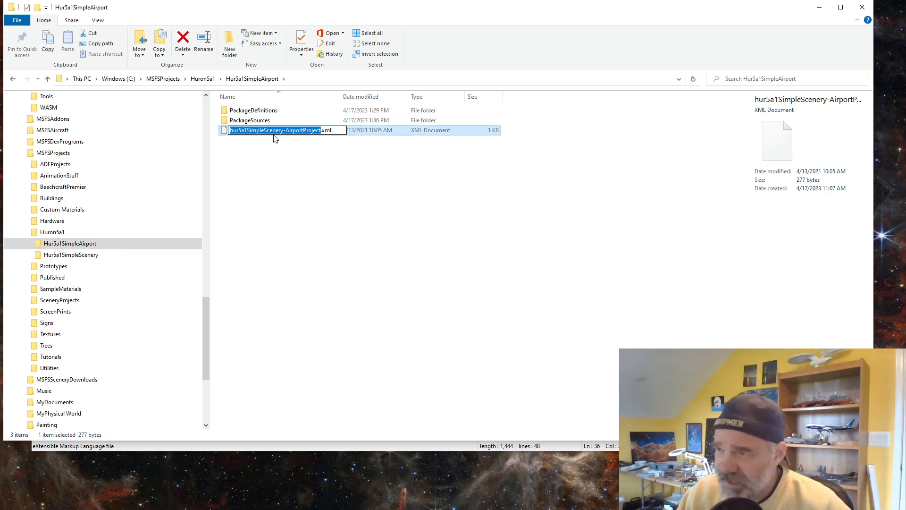
pyautogui.click(258, 112)
pyautogui.doubleClick(257, 113)
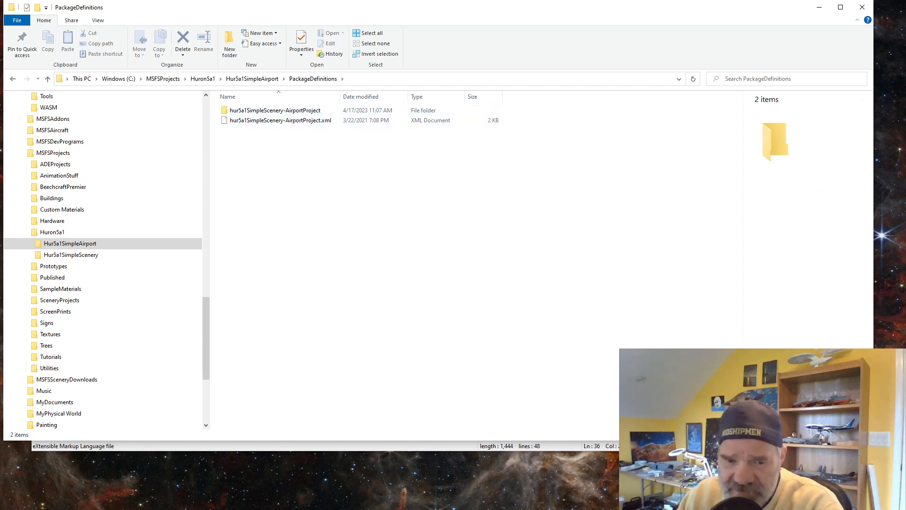
# Back in Notepad++, replace 5a1 with hur5a1SimpleScenery-AirportProject in the modellib AssetGroup's name and AssetDir path.
pyautogui.hotkey('alt', 'Tab')
pyautogui.scroll(-2, 127, 227)
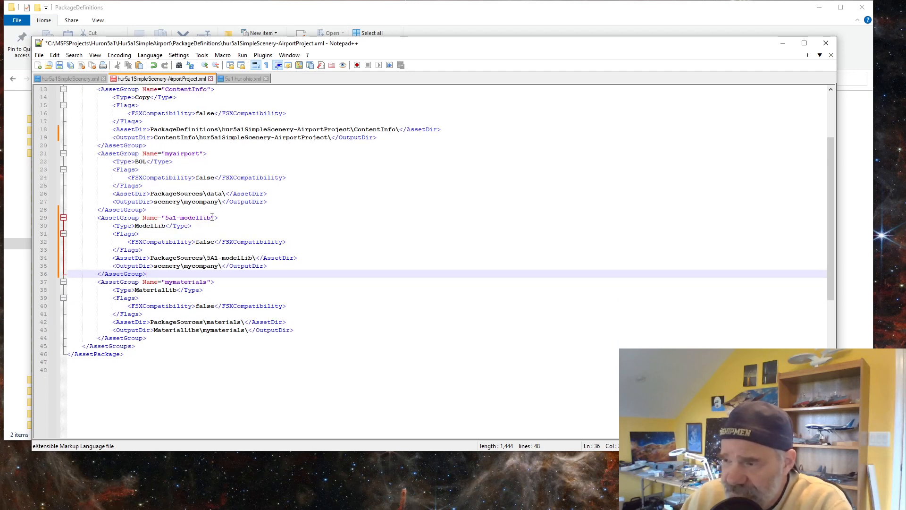
pyautogui.doubleClick(171, 217)
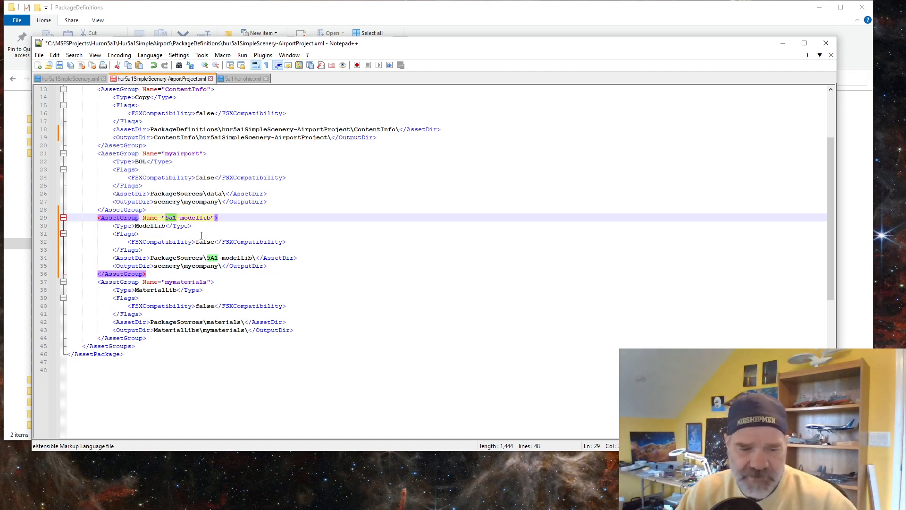
pyautogui.hotkey('ctrl', 'v')
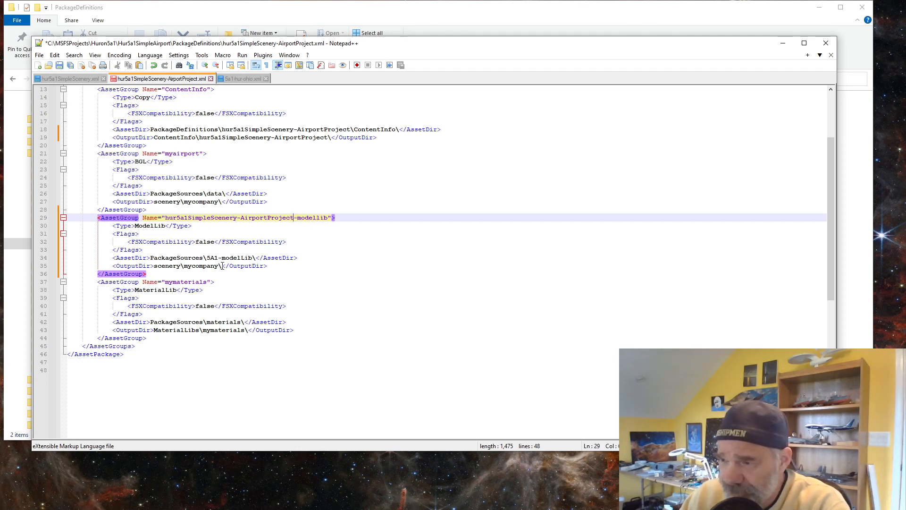
pyautogui.moveTo(207, 258); pyautogui.dragTo(217, 258)
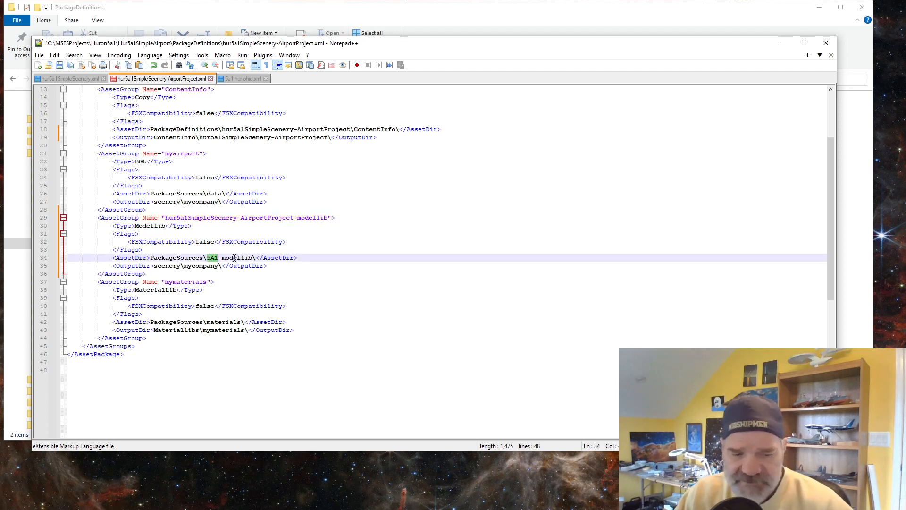
pyautogui.write('hur5a1SimpleScenery-AirportProject')
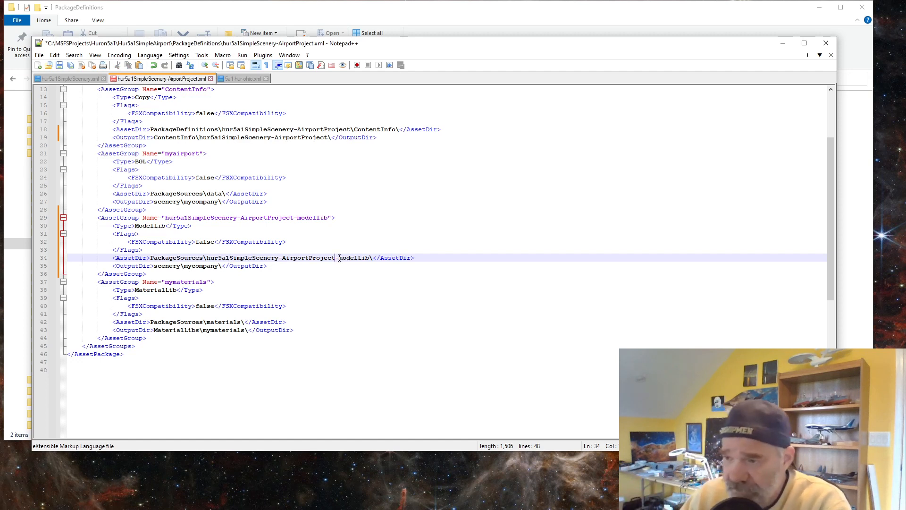
# In the mymaterials AssetGroup, prefix materials in AssetDir with hur5a1SimpleScenery-AirportProject- and replace my in OutputDir with the same prefix.
pyautogui.click(206, 322)
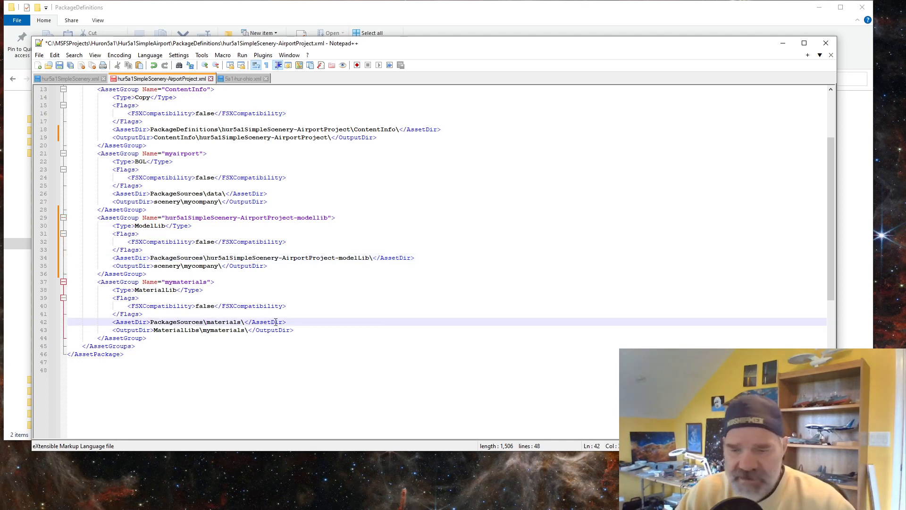
pyautogui.write('hur5a1SimpleScenery-AirportProject')
pyautogui.write('-')
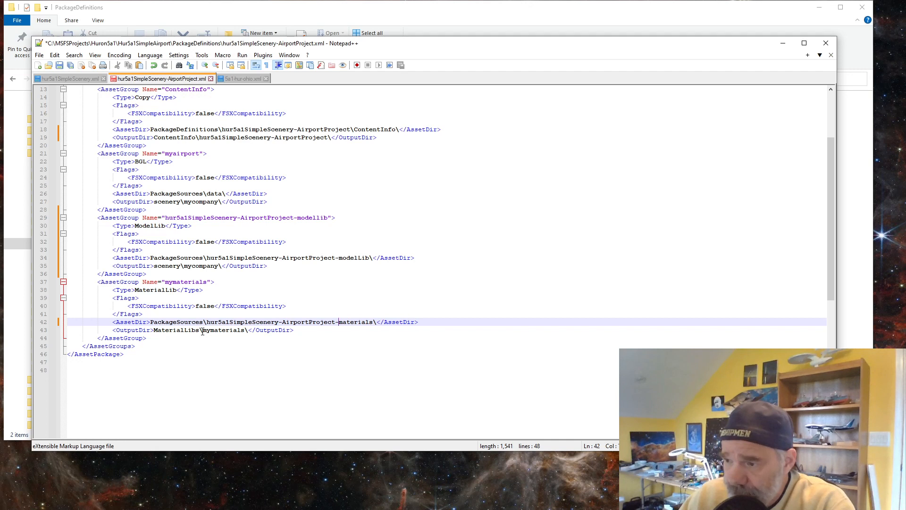
pyautogui.moveTo(204, 331); pyautogui.dragTo(210, 330)
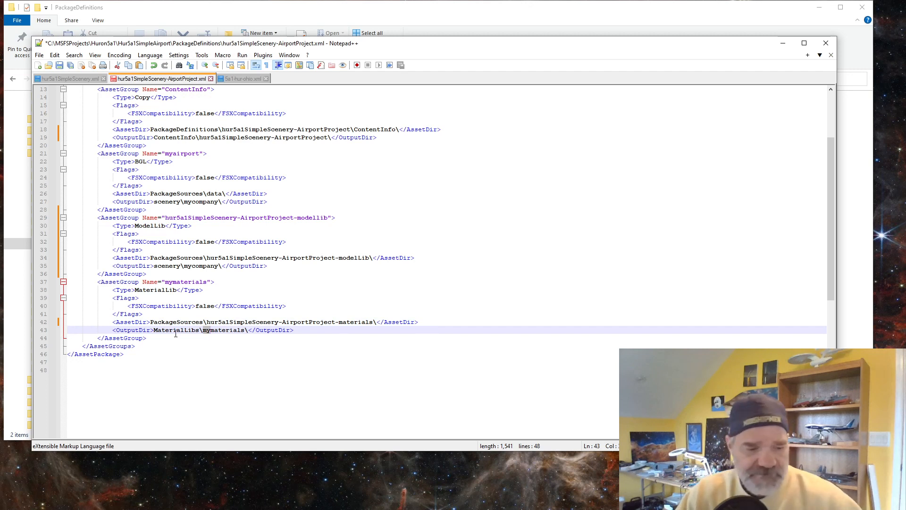
pyautogui.write('hur5a1SimpleScenery-AirportProject')
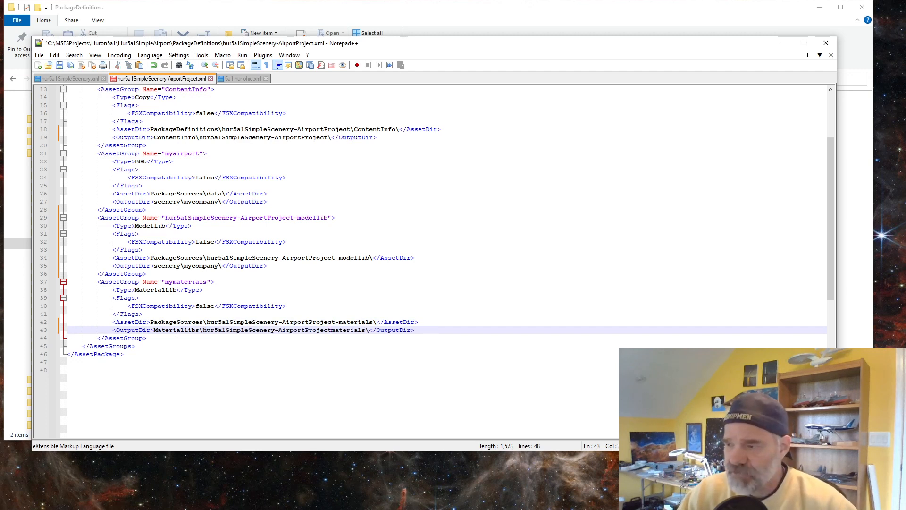
pyautogui.write('-')
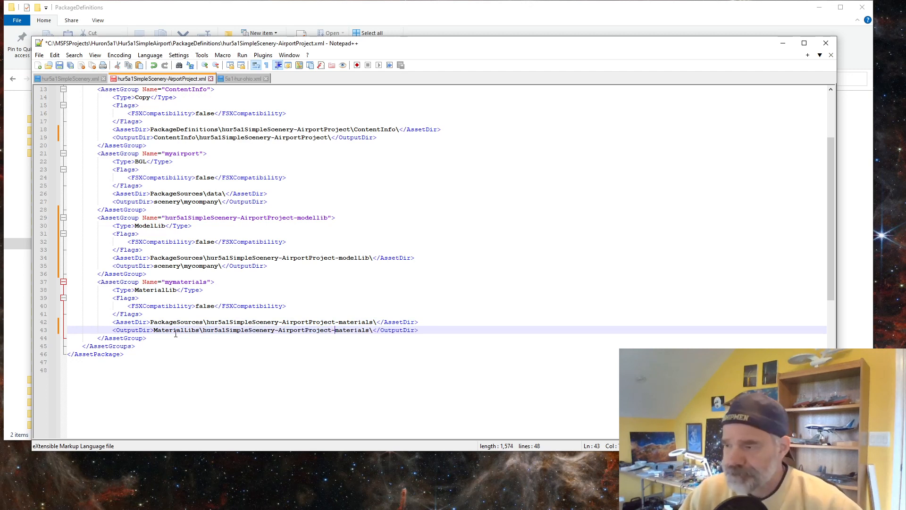
pyautogui.click(295, 306)
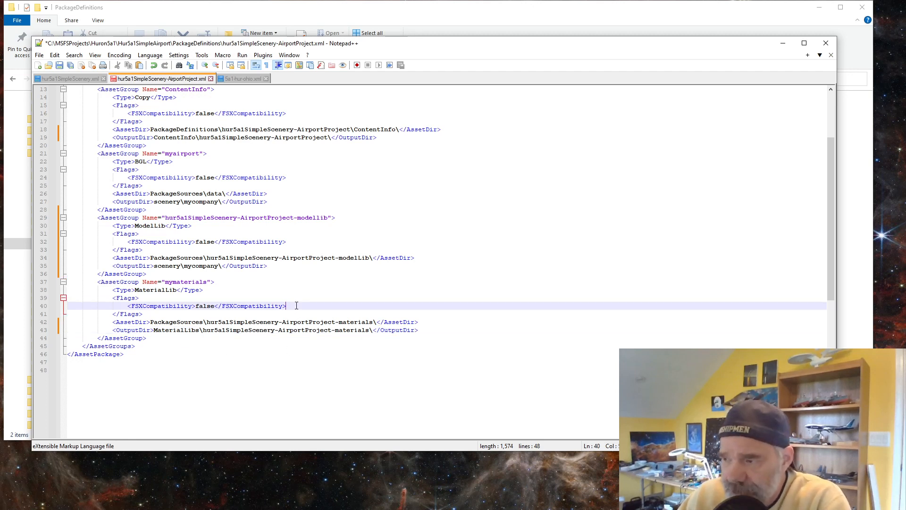
# Save hur5a1SimpleScenery-AirportProject.xml and close Notepad++.
pyautogui.click(59, 65)
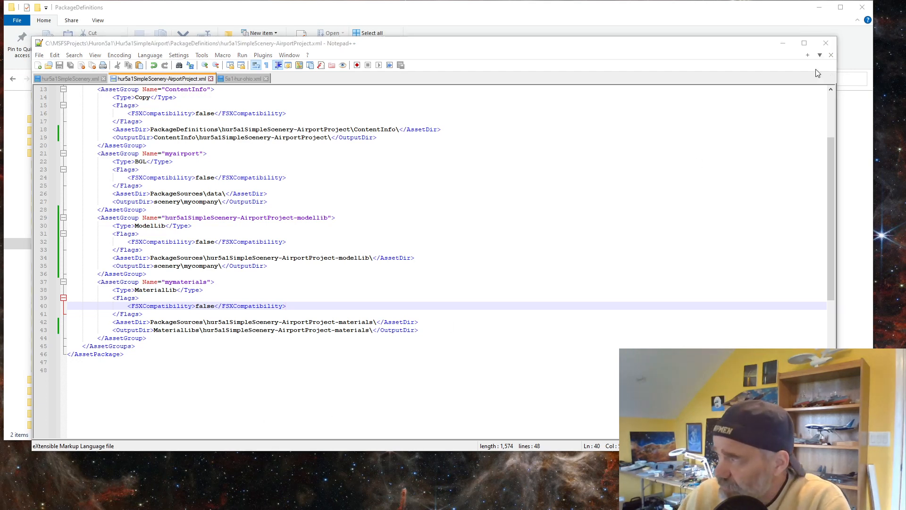
pyautogui.click(827, 45)
pyautogui.click(827, 45)
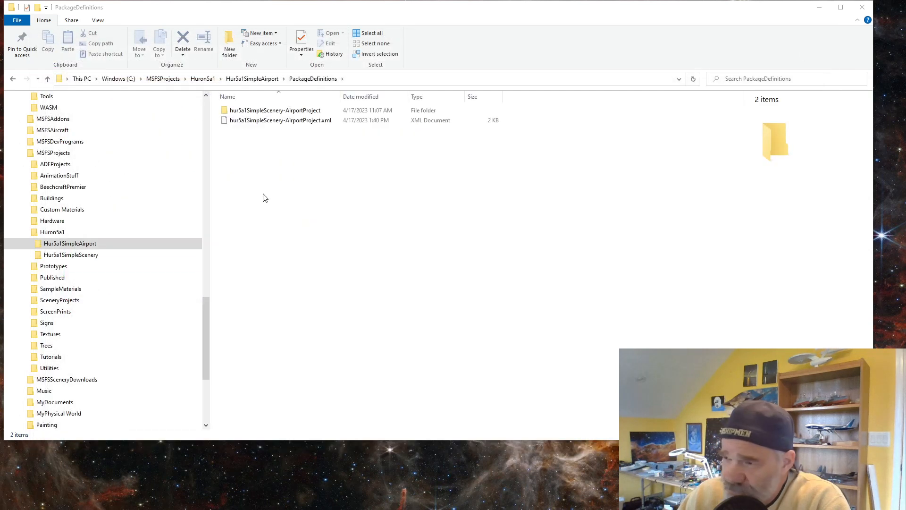
# In File Explorer, review the PackageDefinitions folders of Hur5a1SimpleScenery and Hur5a1SimpleAirport, including the hur5a1SimpleScenery-AirportProject subfolder.
pyautogui.click(203, 79)
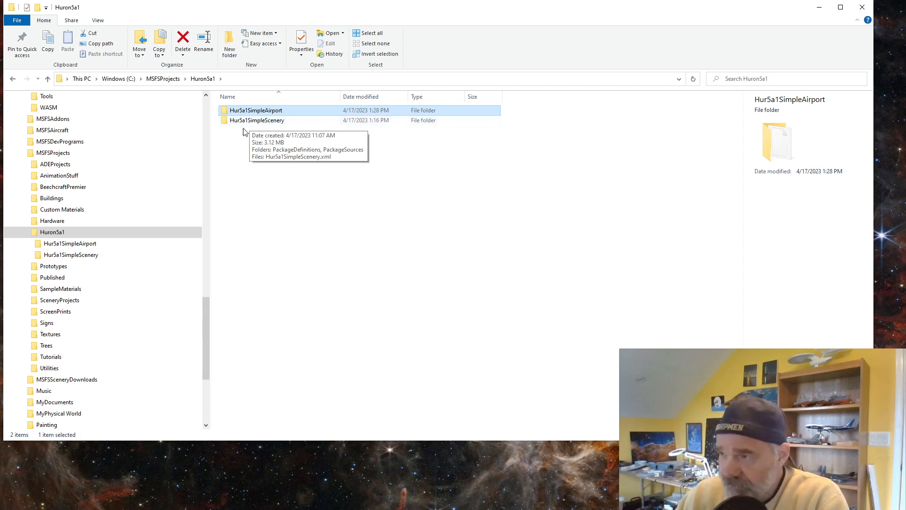
pyautogui.click(250, 121)
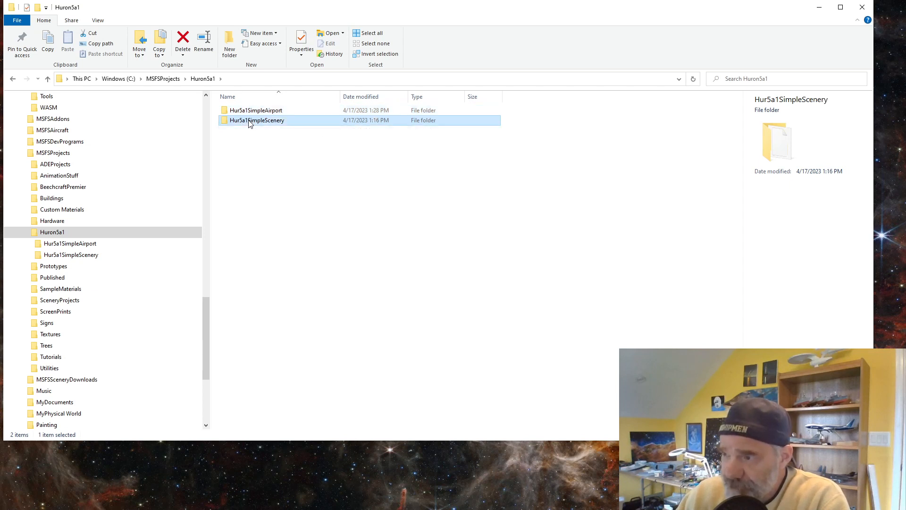
pyautogui.doubleClick(250, 122)
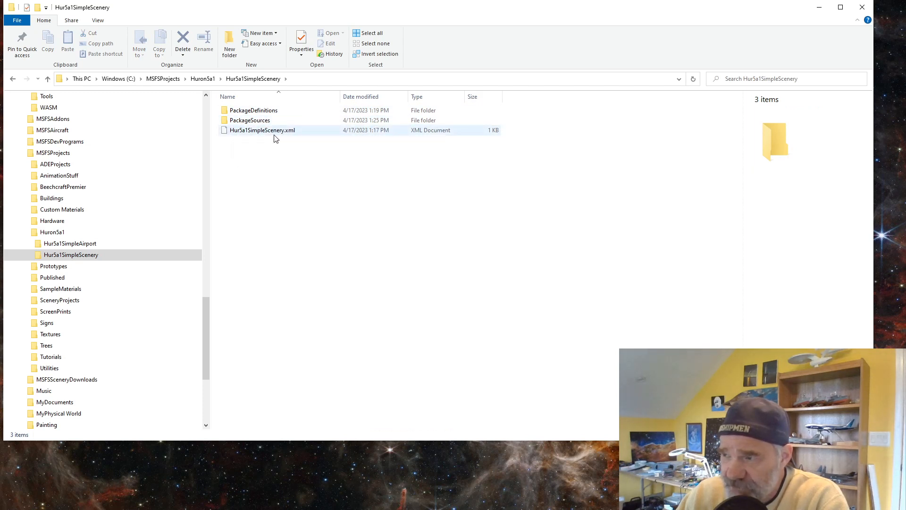
pyautogui.doubleClick(245, 111)
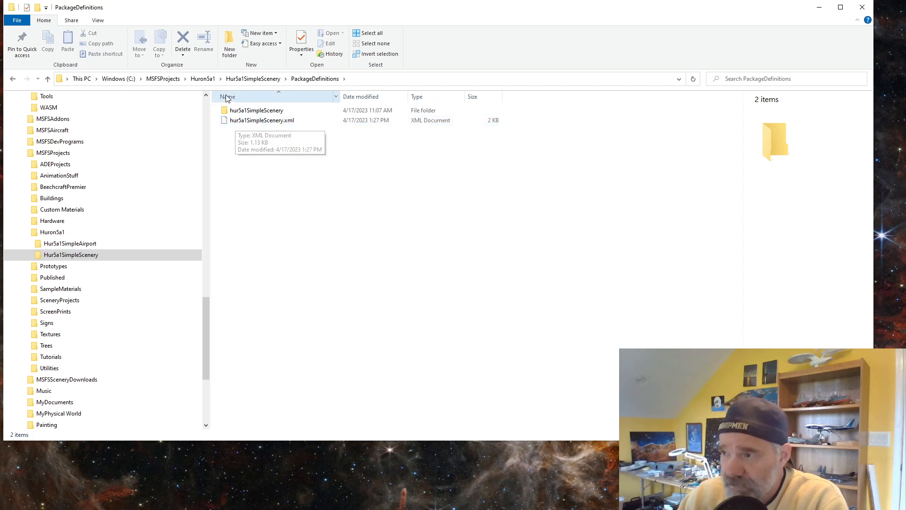
pyautogui.click(203, 79)
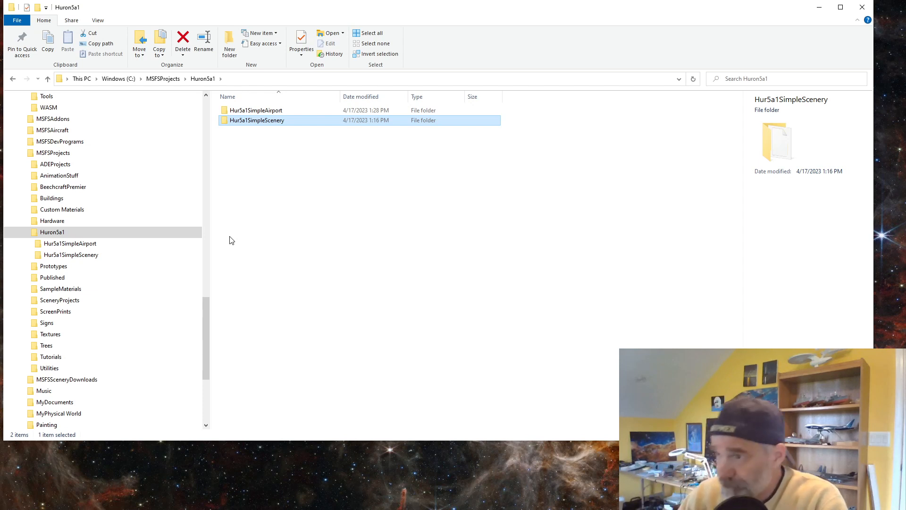
pyautogui.doubleClick(254, 111)
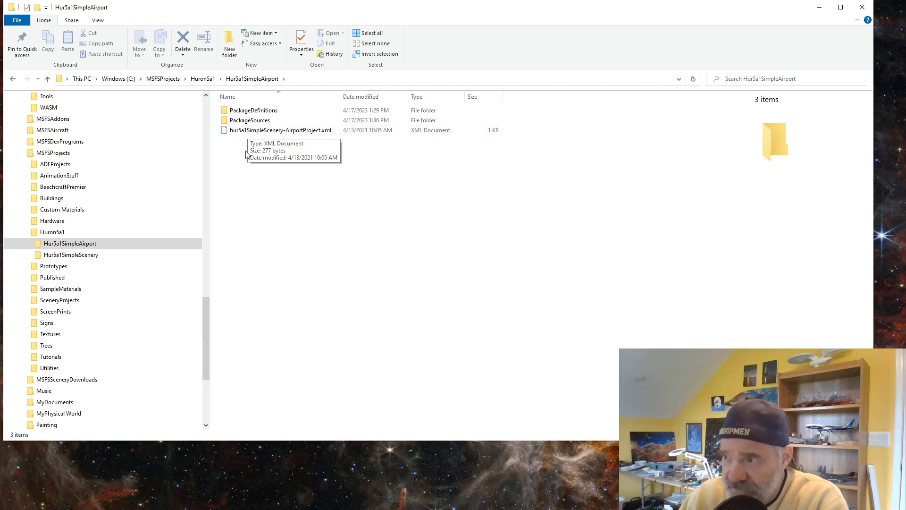
pyautogui.doubleClick(243, 112)
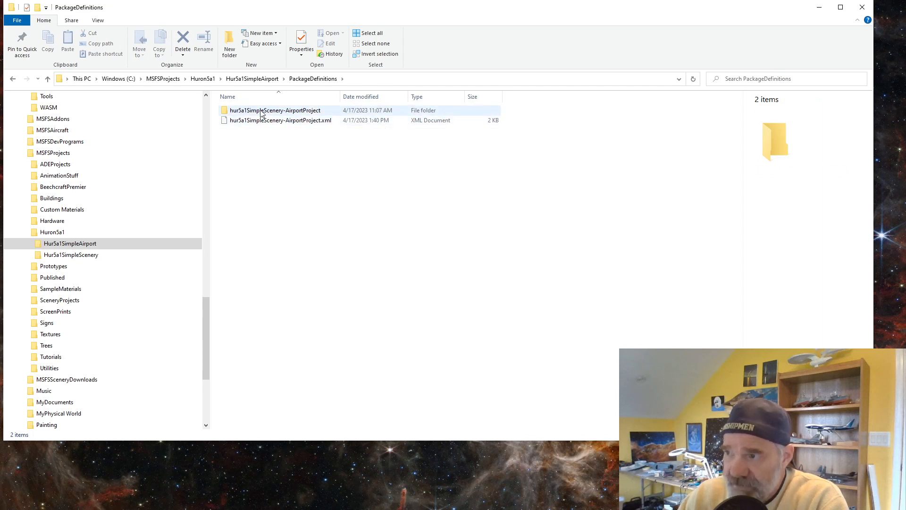
pyautogui.doubleClick(257, 112)
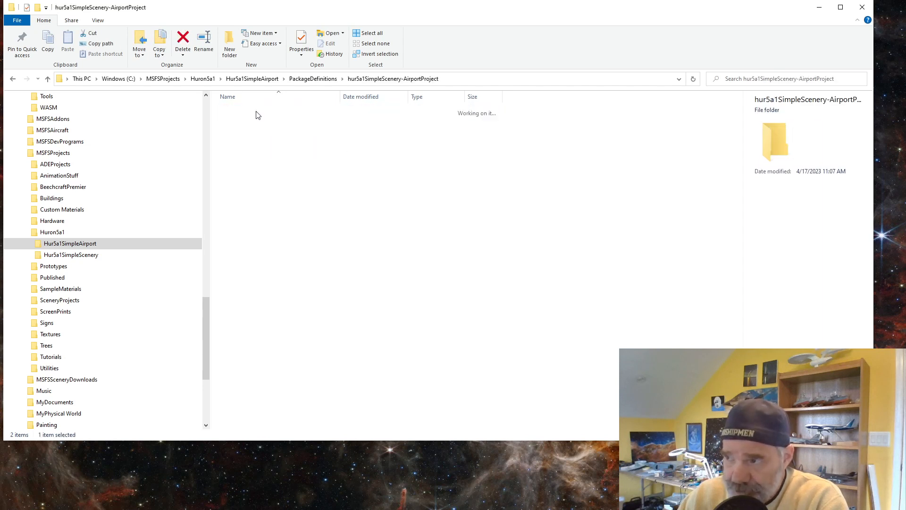
pyautogui.click(306, 81)
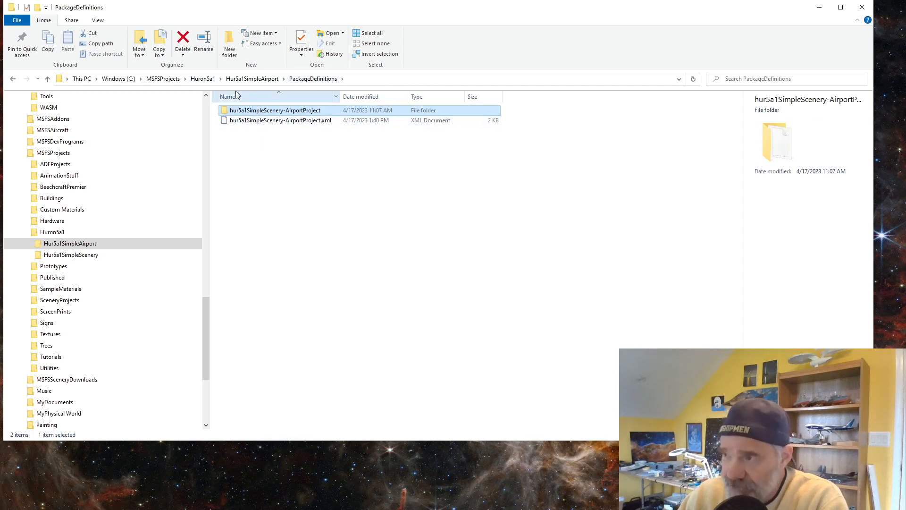
# Rename mynn.xml in Hur5a1SimpleAirport's PackageSources\data folder as 5a1-airport.xml.
pyautogui.click(252, 79)
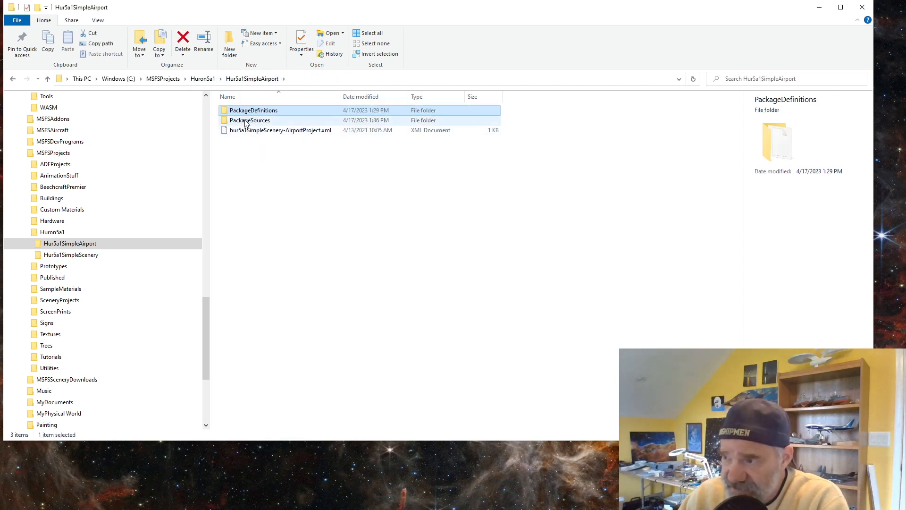
pyautogui.doubleClick(247, 122)
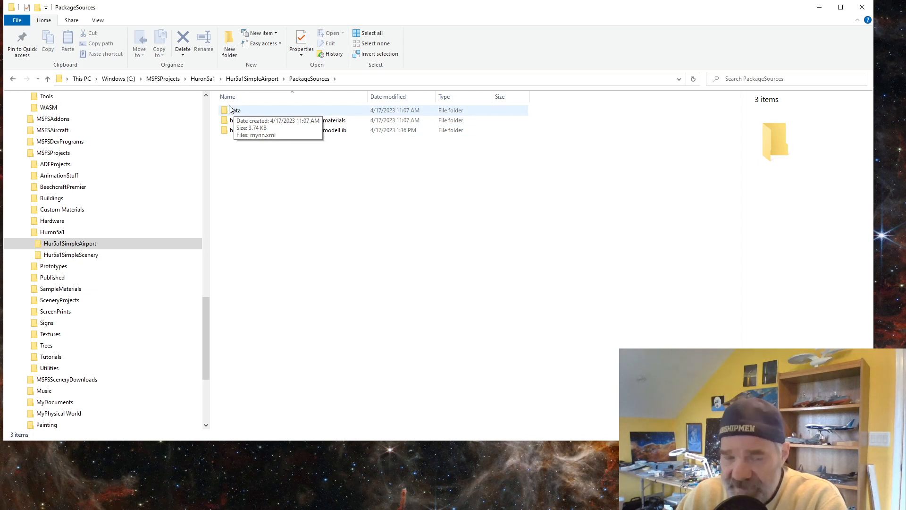
pyautogui.doubleClick(234, 110)
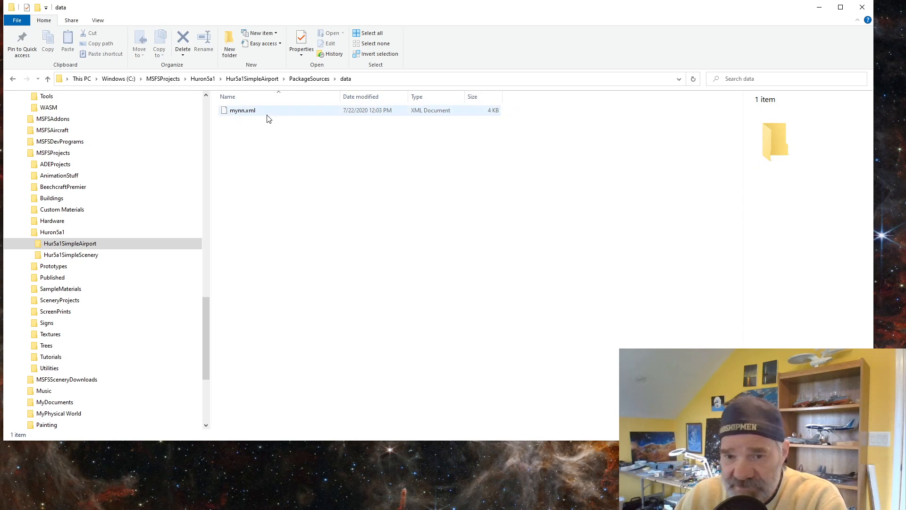
pyautogui.click(235, 116)
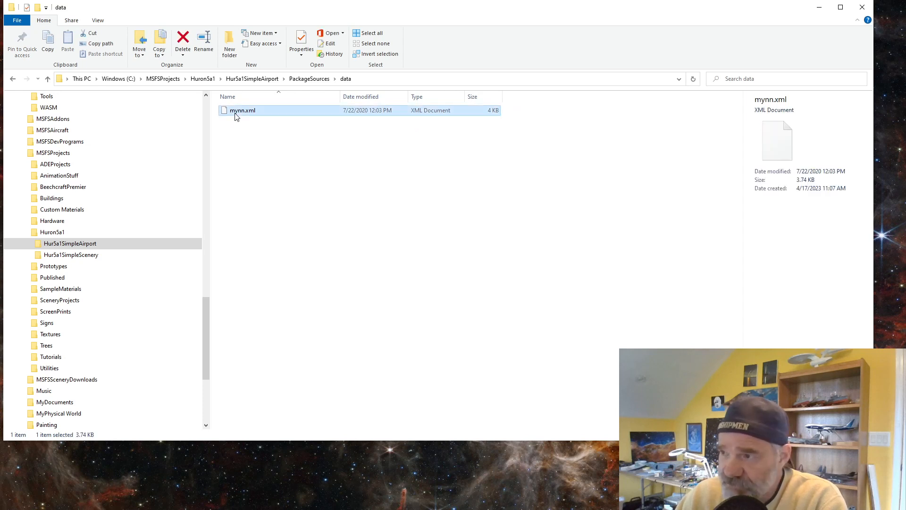
pyautogui.click(232, 113)
pyautogui.click(232, 110)
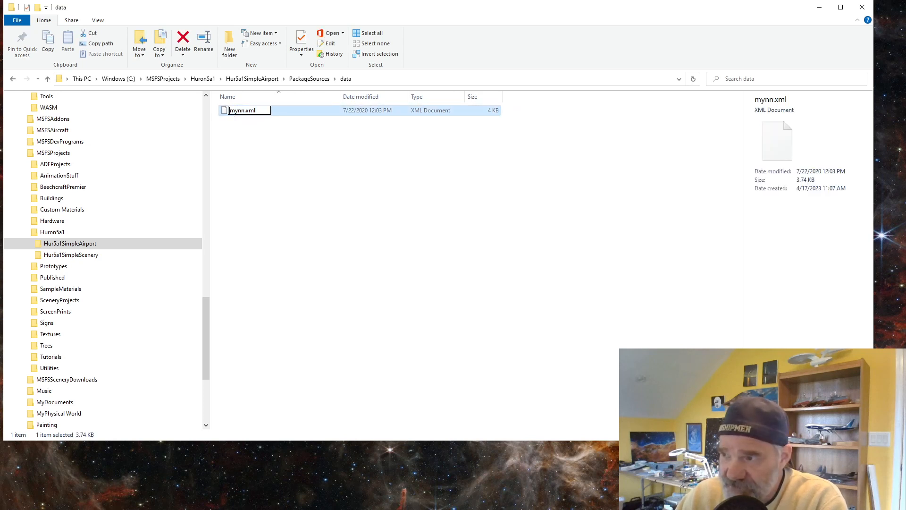
pyautogui.moveTo(233, 110); pyautogui.dragTo(240, 110)
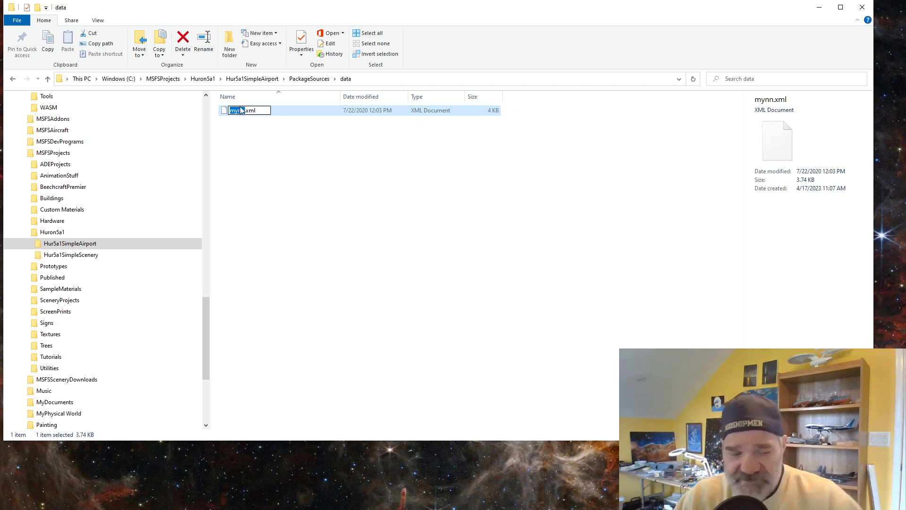
pyautogui.write('5a')
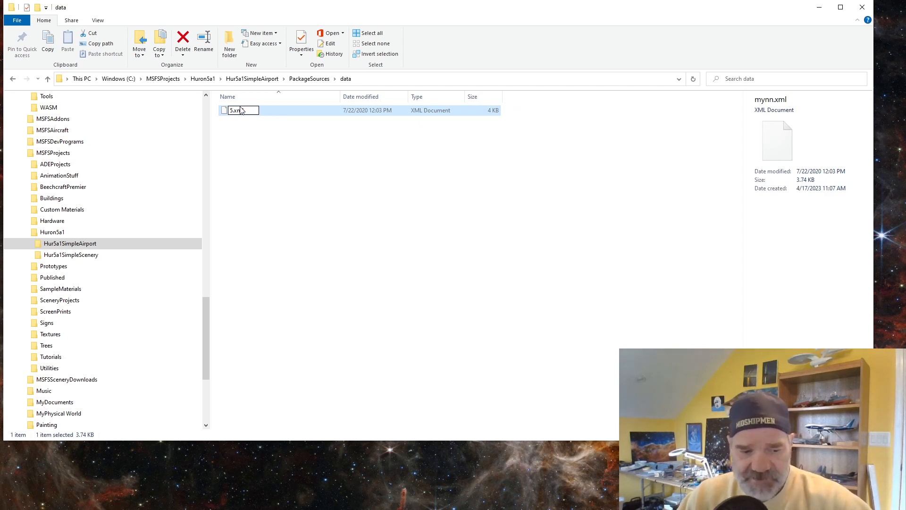
pyautogui.write('1')
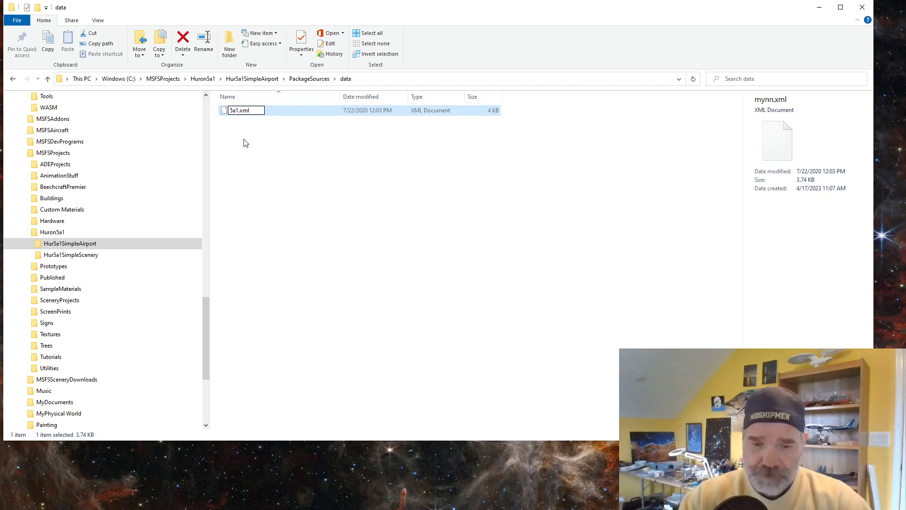
pyautogui.write('-airport')
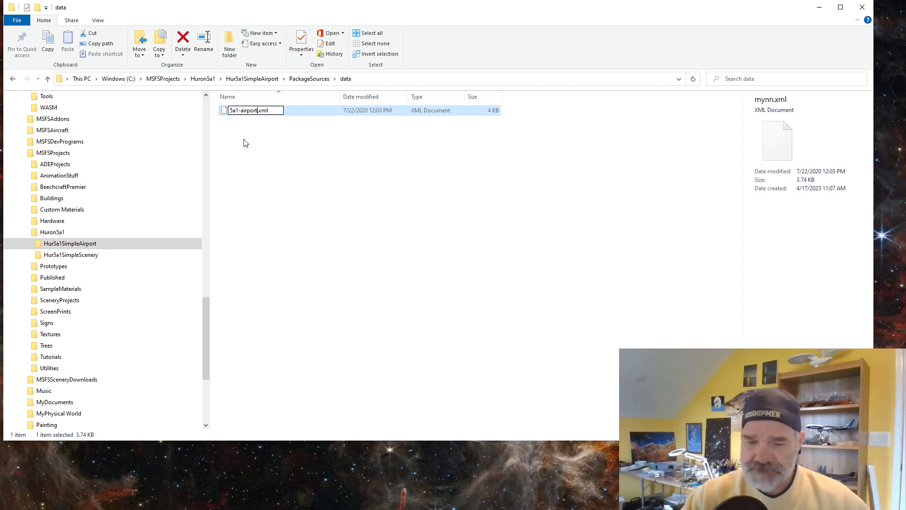
pyautogui.press('Return')
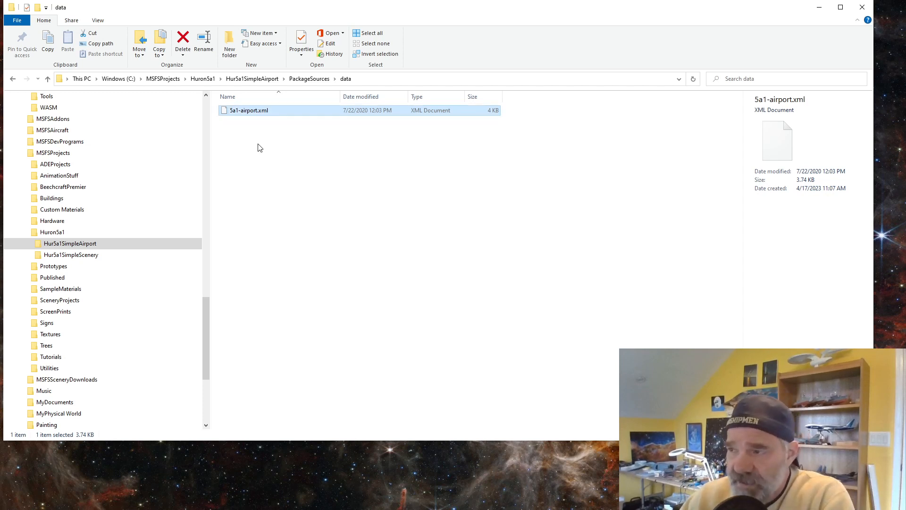
# Open 5a1-airport.xml from the data folder in Notepad++.
pyautogui.doubleClick(243, 114)
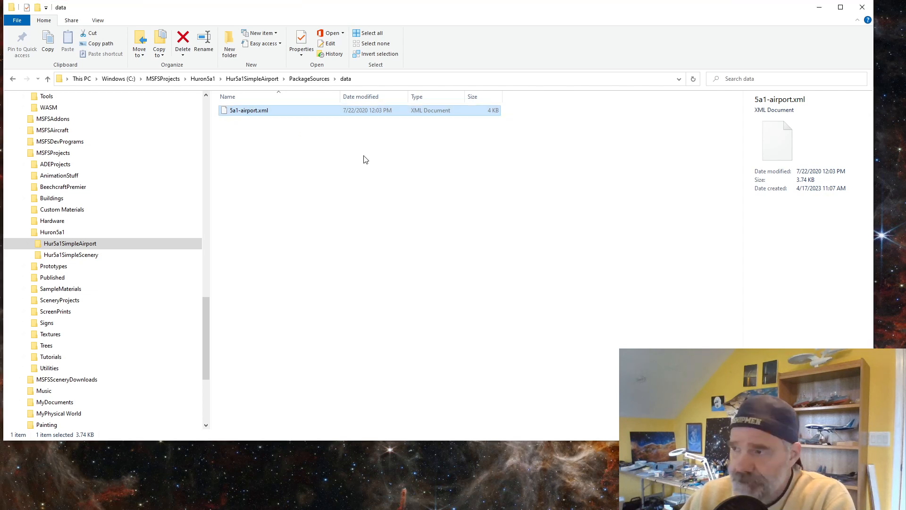
pyautogui.rightClick(249, 114)
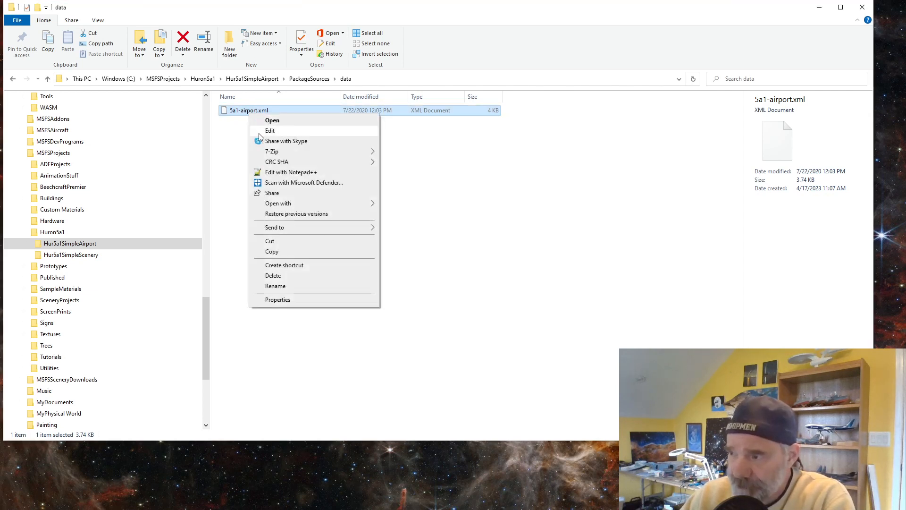
pyautogui.moveTo(283, 204)
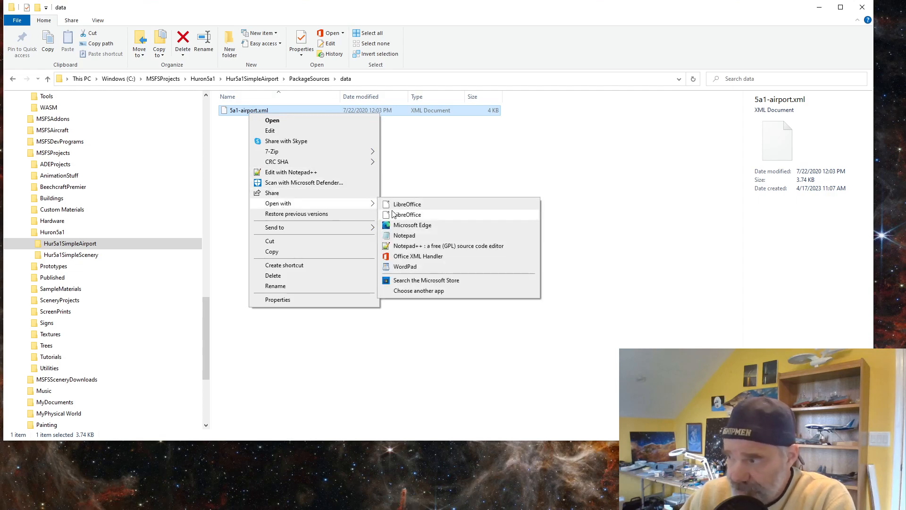
pyautogui.click(415, 246)
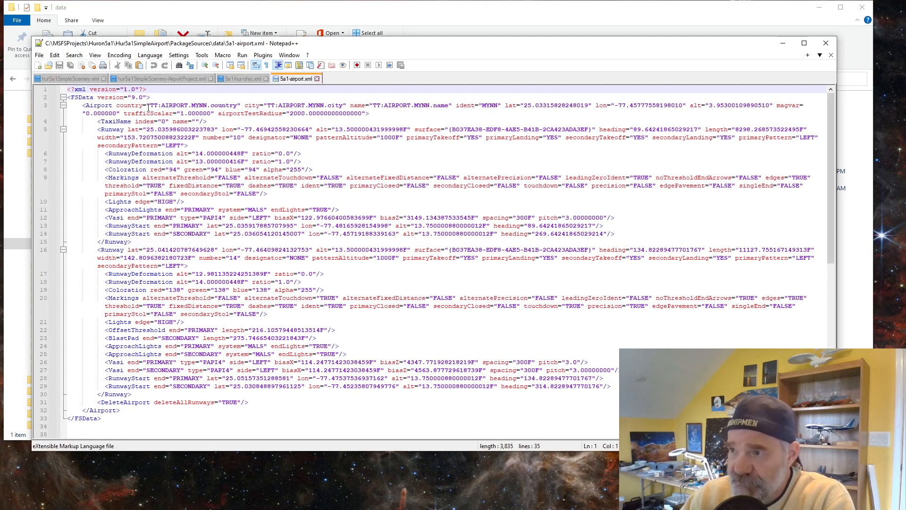